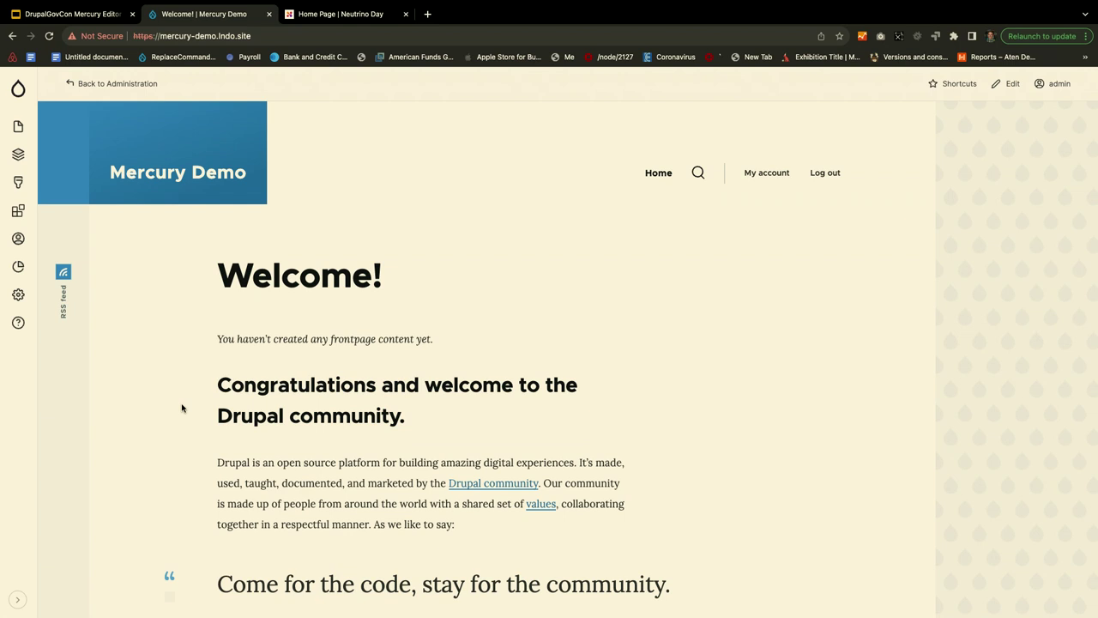
# - Go to Content, choose Add content, and pick Basic page
pyautogui.click(18, 130)
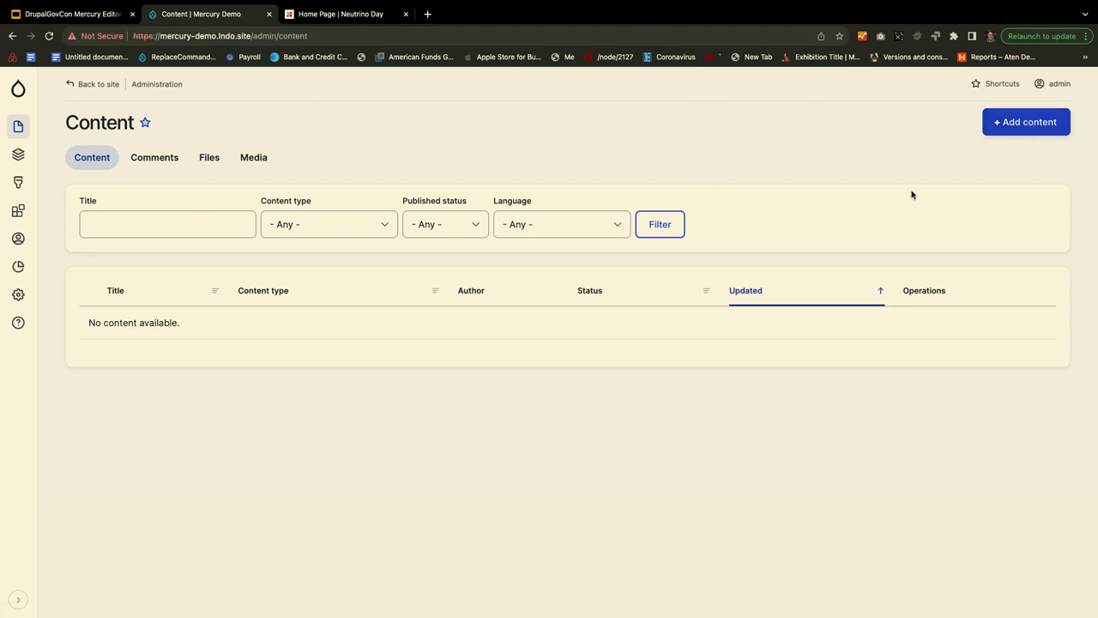
pyautogui.click(1036, 120)
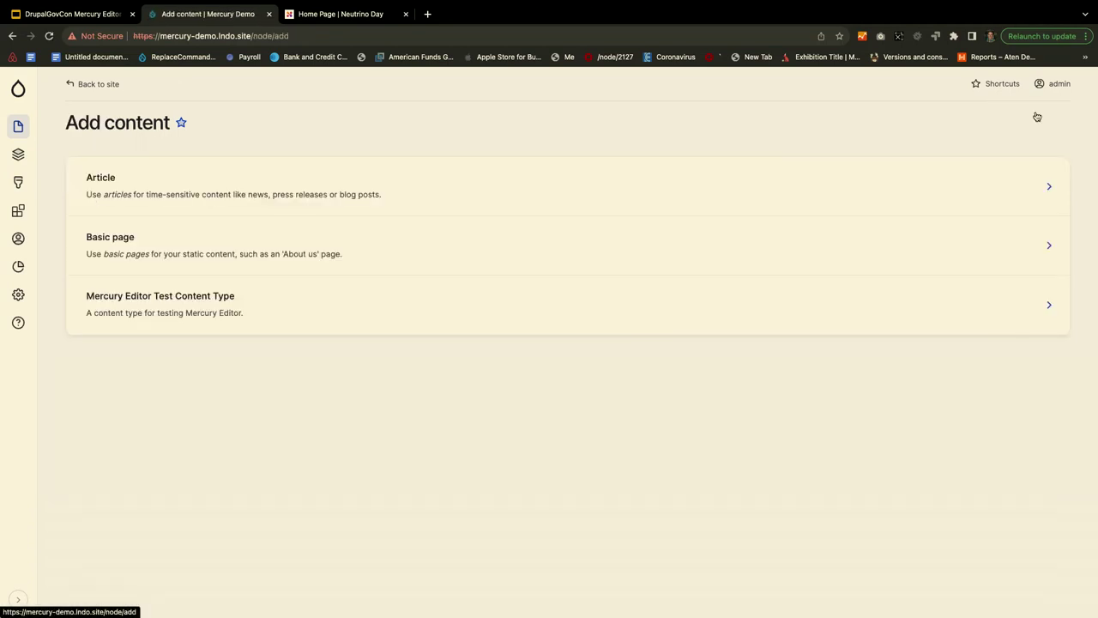
pyautogui.click(167, 234)
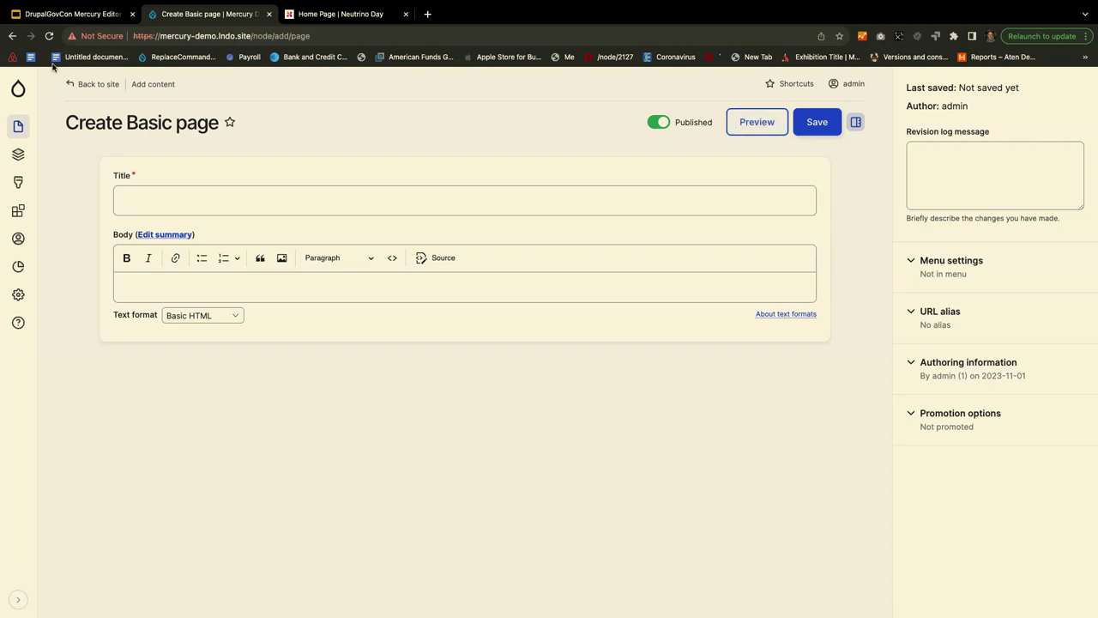
# - Leave the Basic page form and return to the Add content type list through Content
pyautogui.click(99, 85)
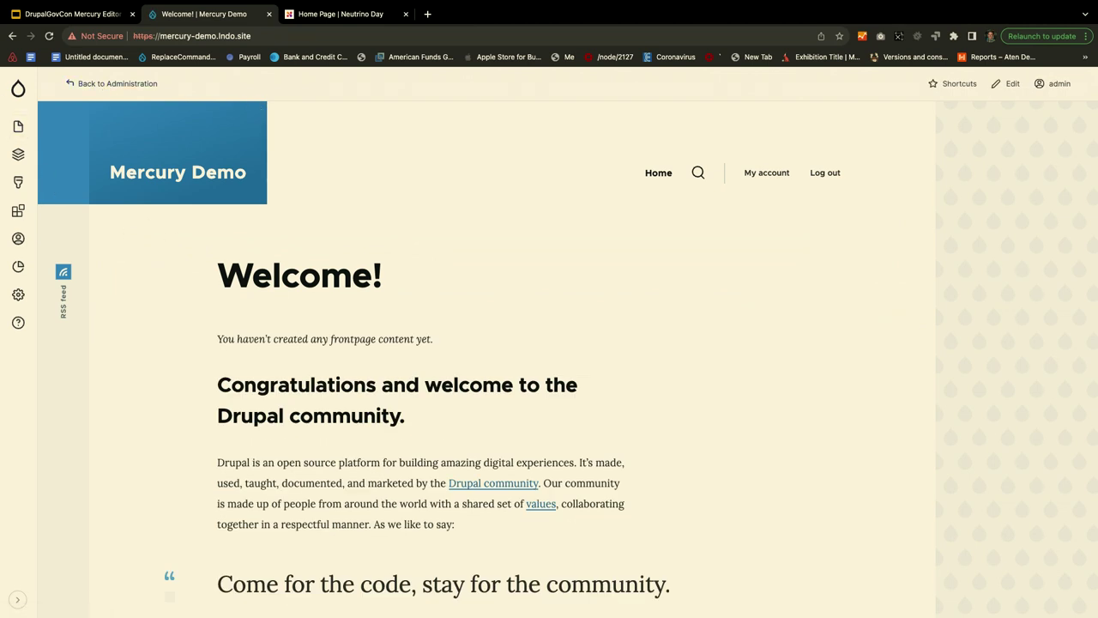
pyautogui.click(18, 129)
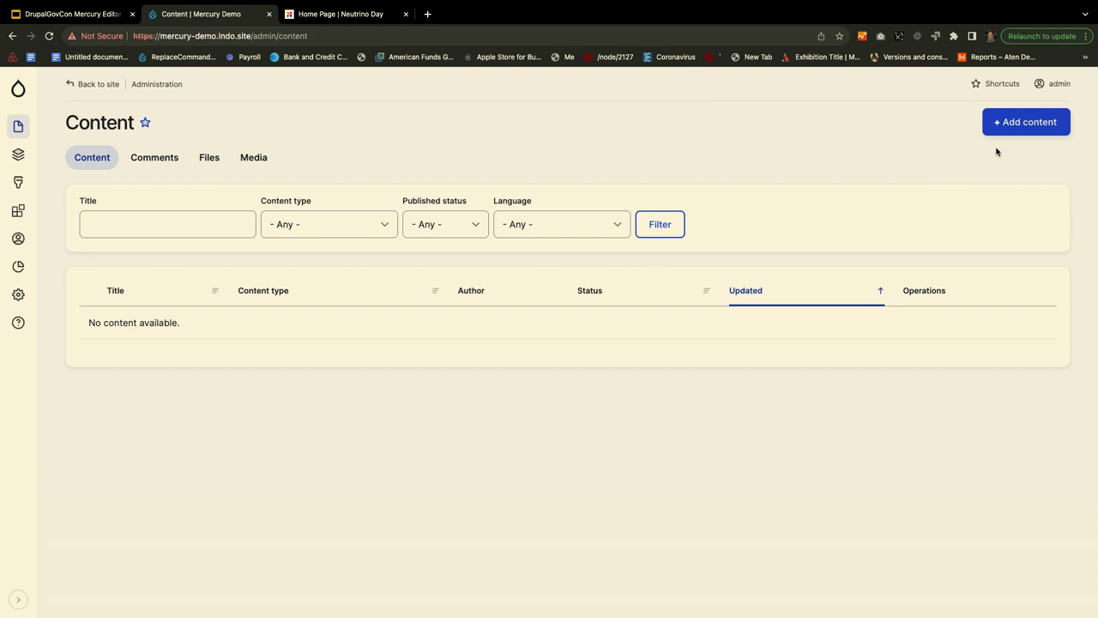
pyautogui.click(1017, 128)
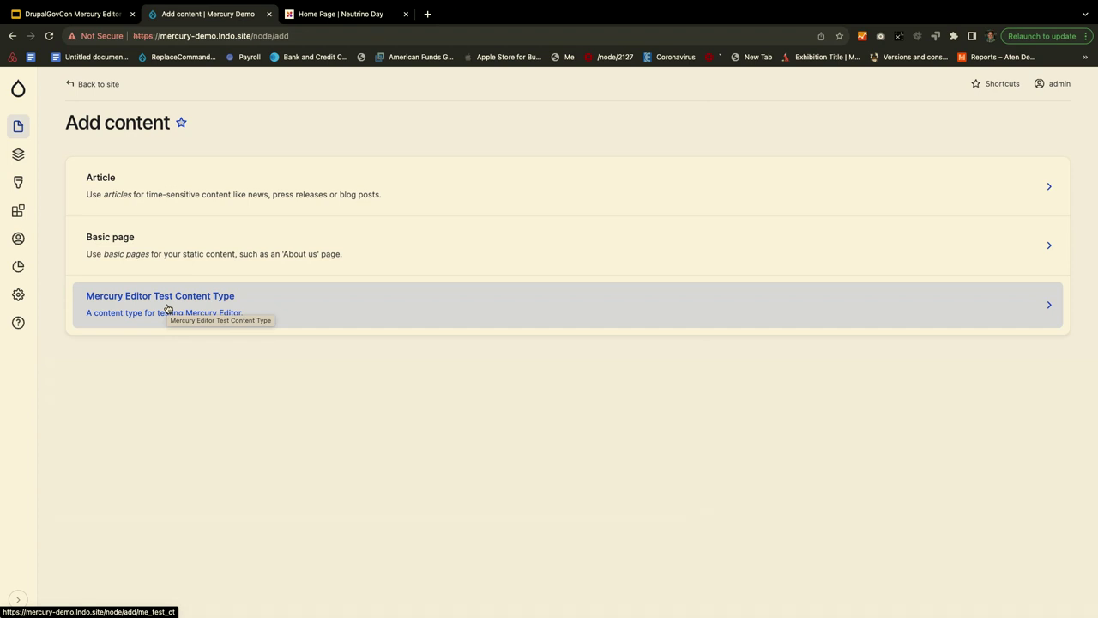
# - Create a Mercury Editor Test Content Type page and collapse its settings sidebar
pyautogui.click(201, 301)
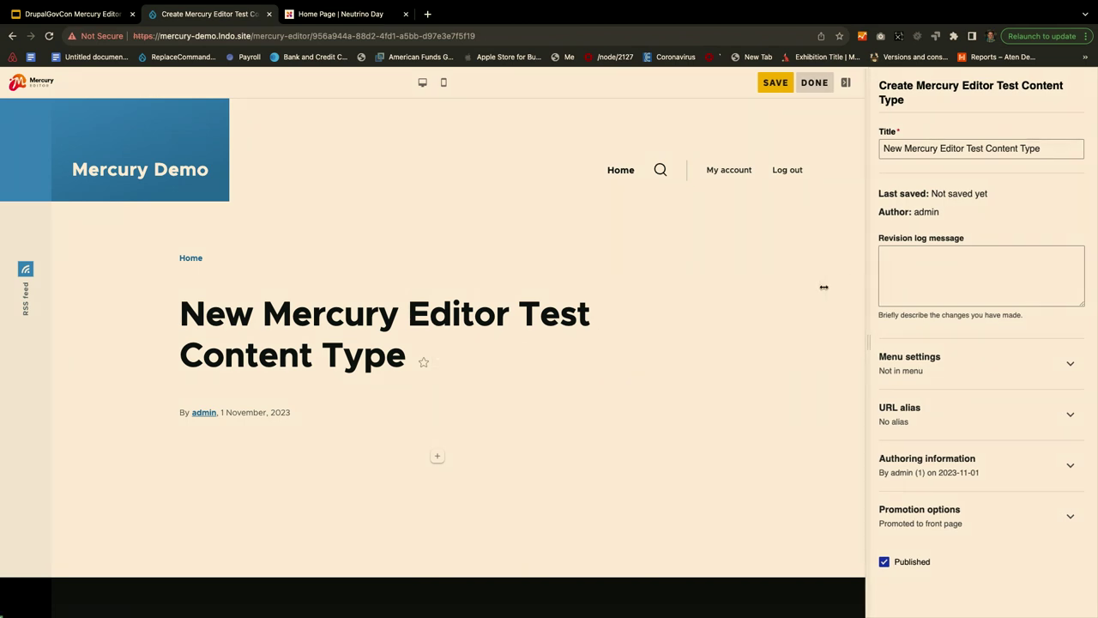
pyautogui.moveTo(872, 288); pyautogui.dragTo(790, 289)
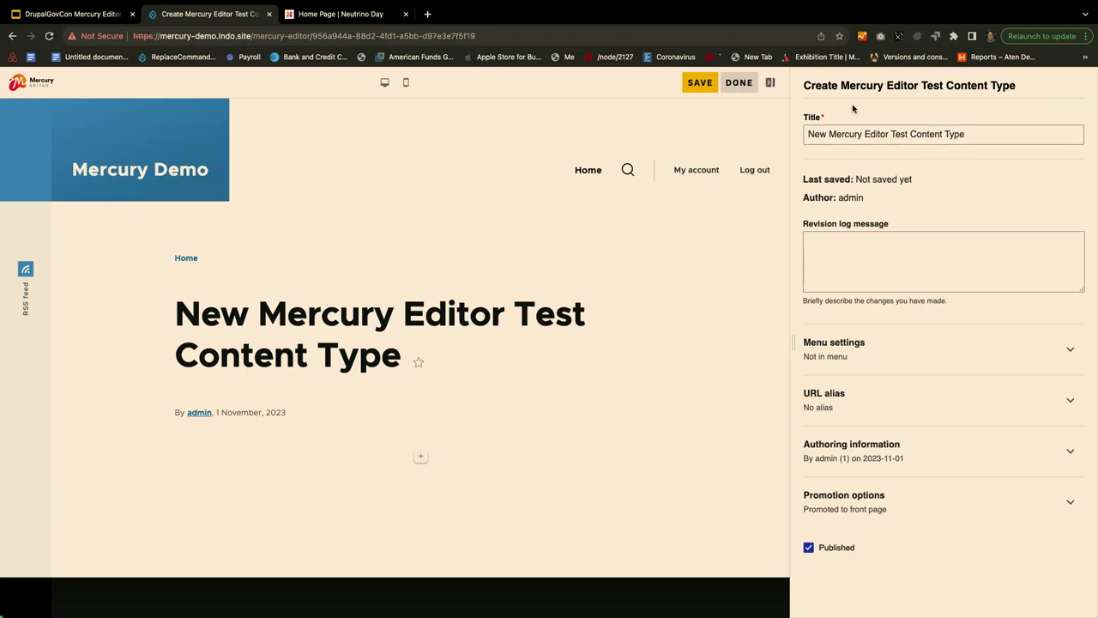
pyautogui.click(772, 83)
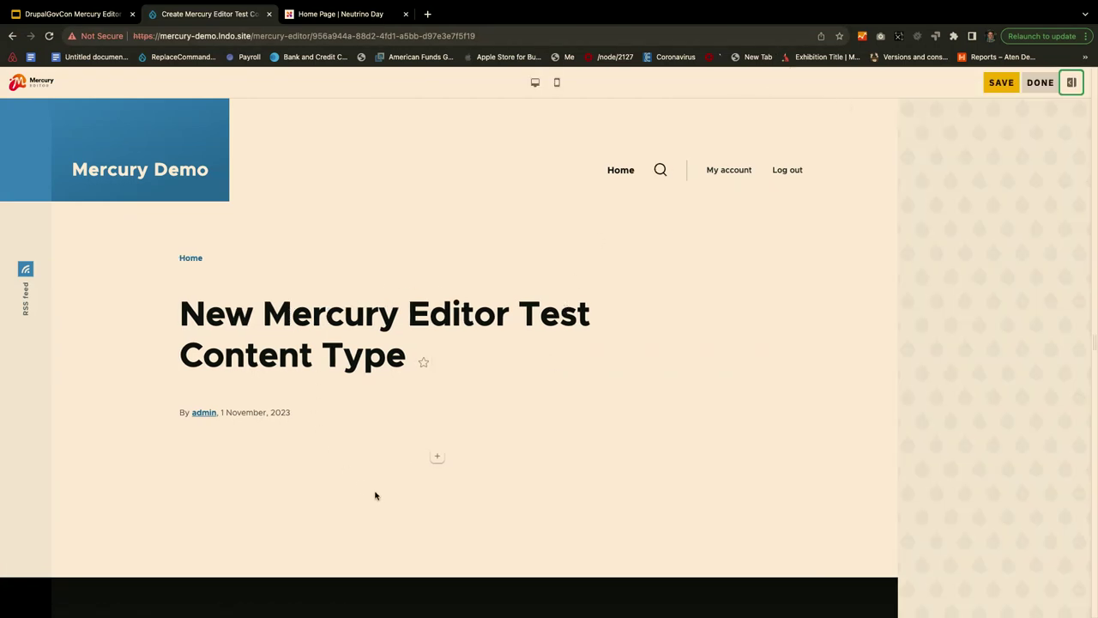
# - Insert a Section with the Two column layout below the page title
pyautogui.click(438, 458)
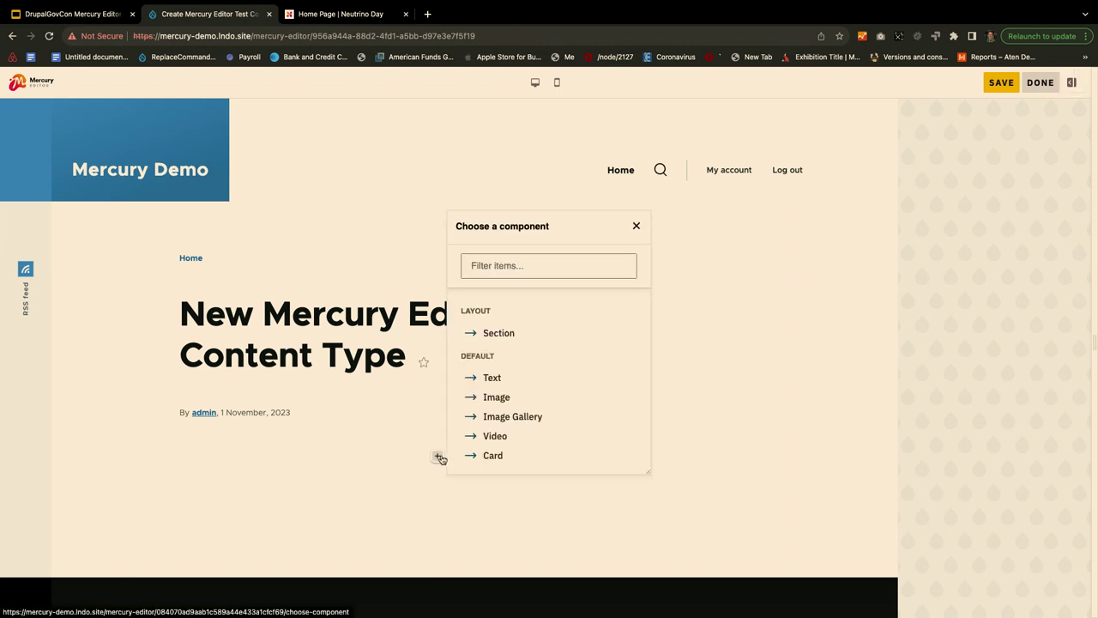
pyautogui.click(487, 332)
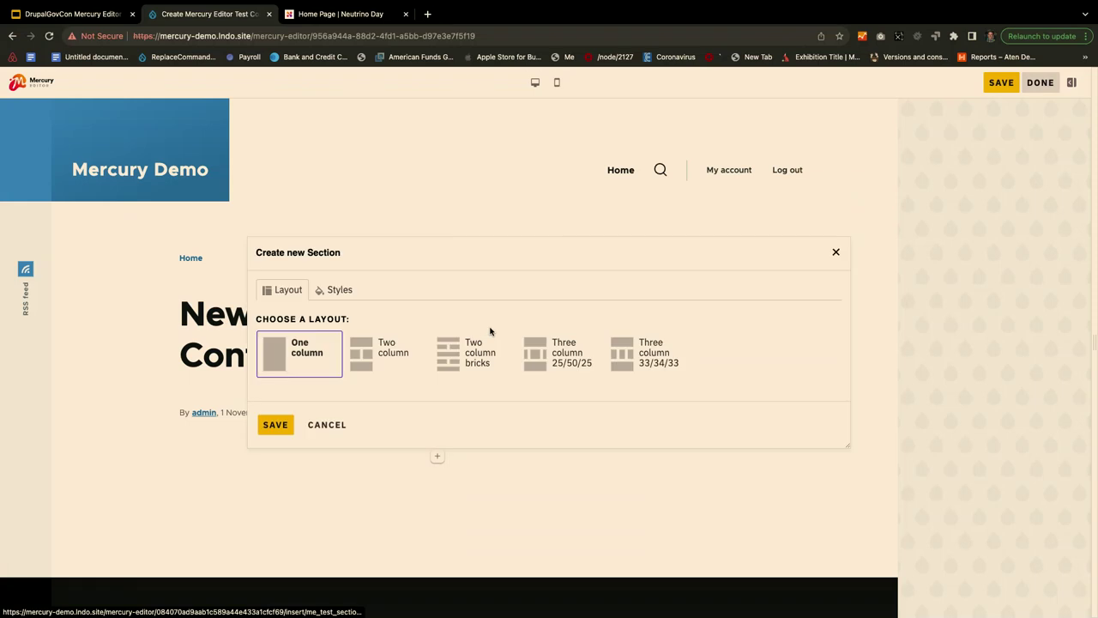
pyautogui.click(367, 362)
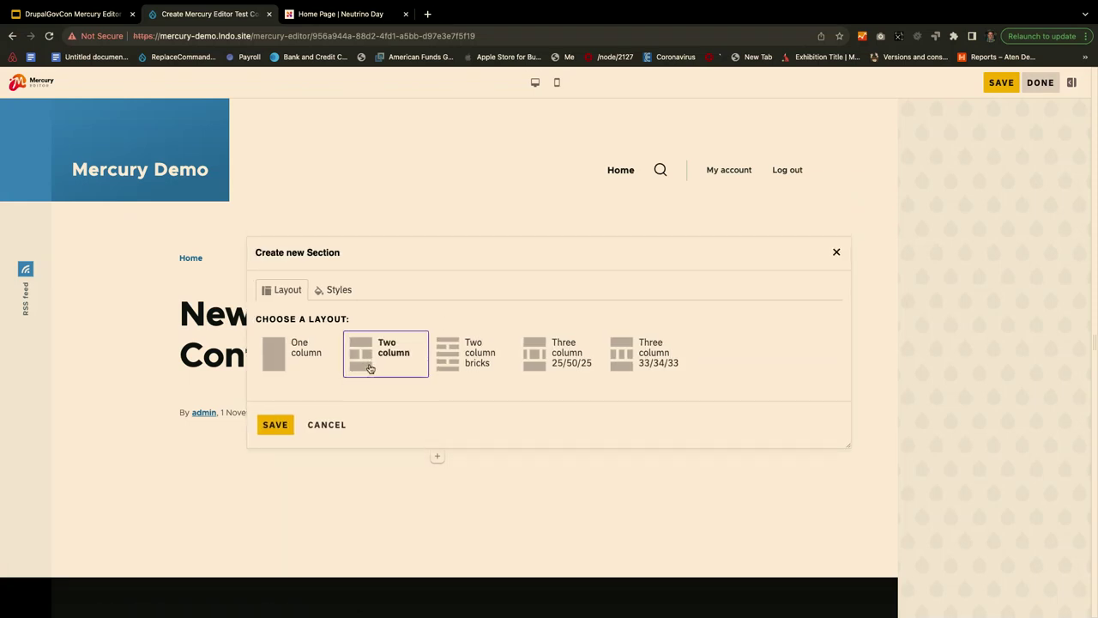
pyautogui.click(276, 425)
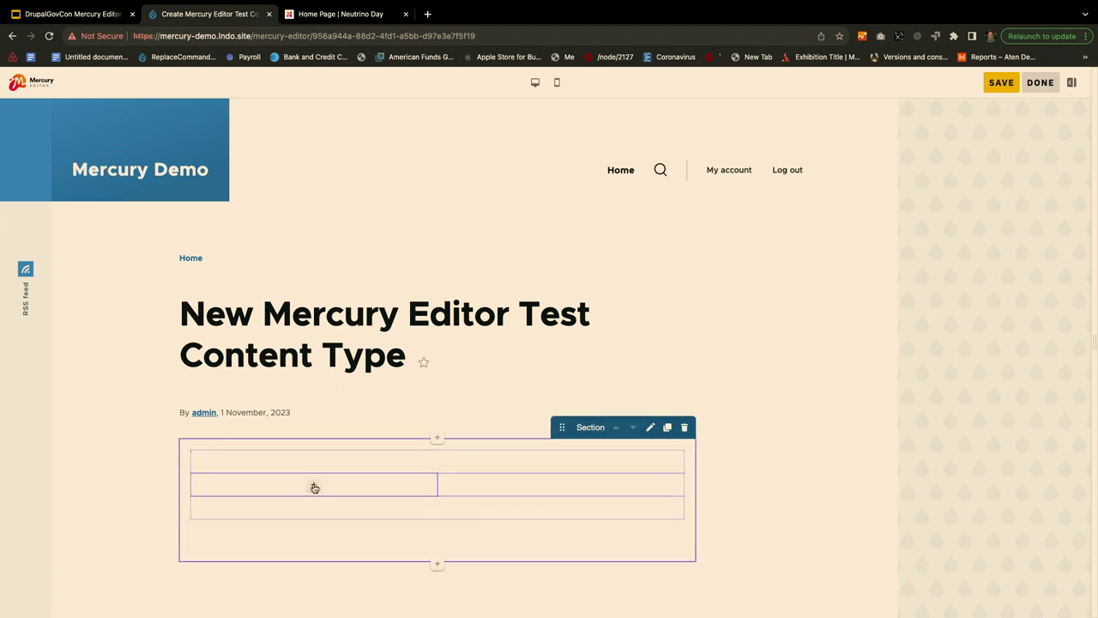
pyautogui.click(314, 487)
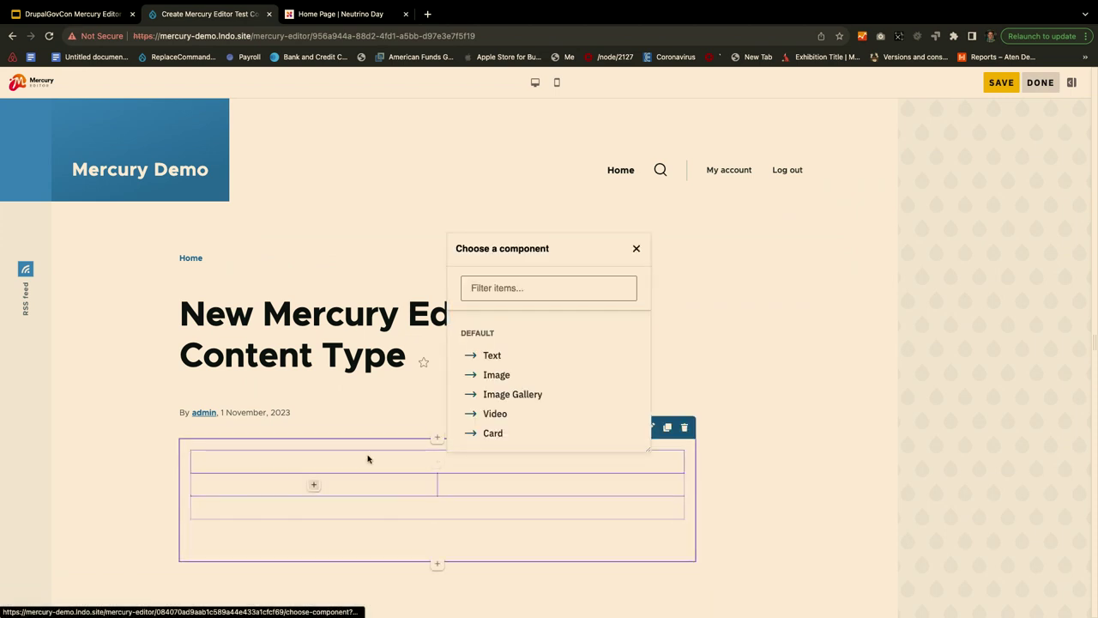
# - Add a Text component reading 'Some text.' to the left column, then try dragging it right
pyautogui.click(493, 350)
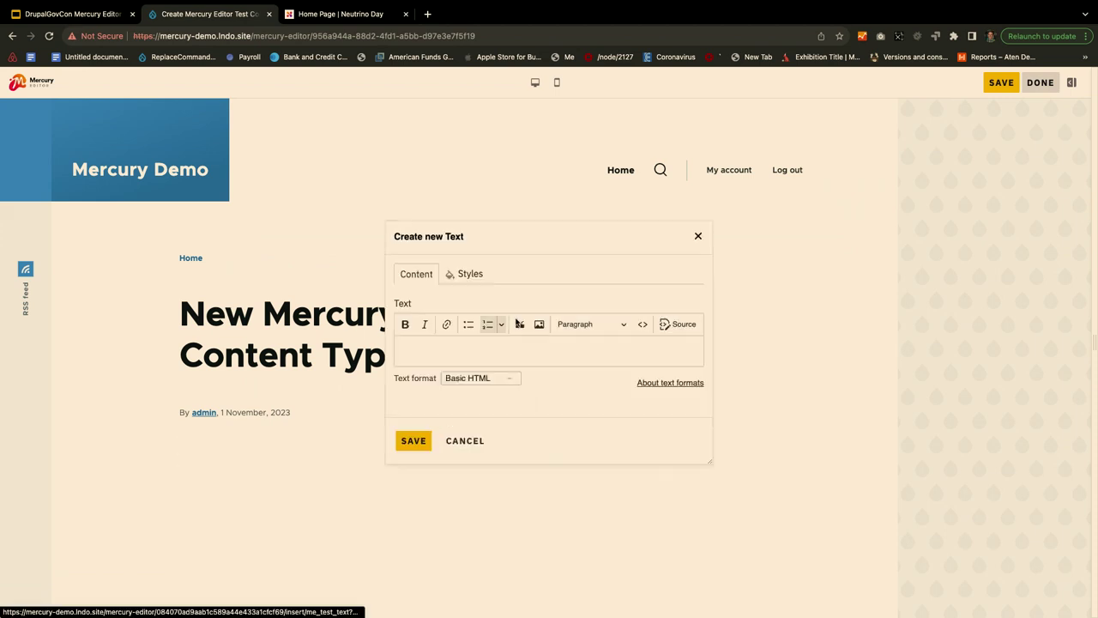
pyautogui.click(474, 343)
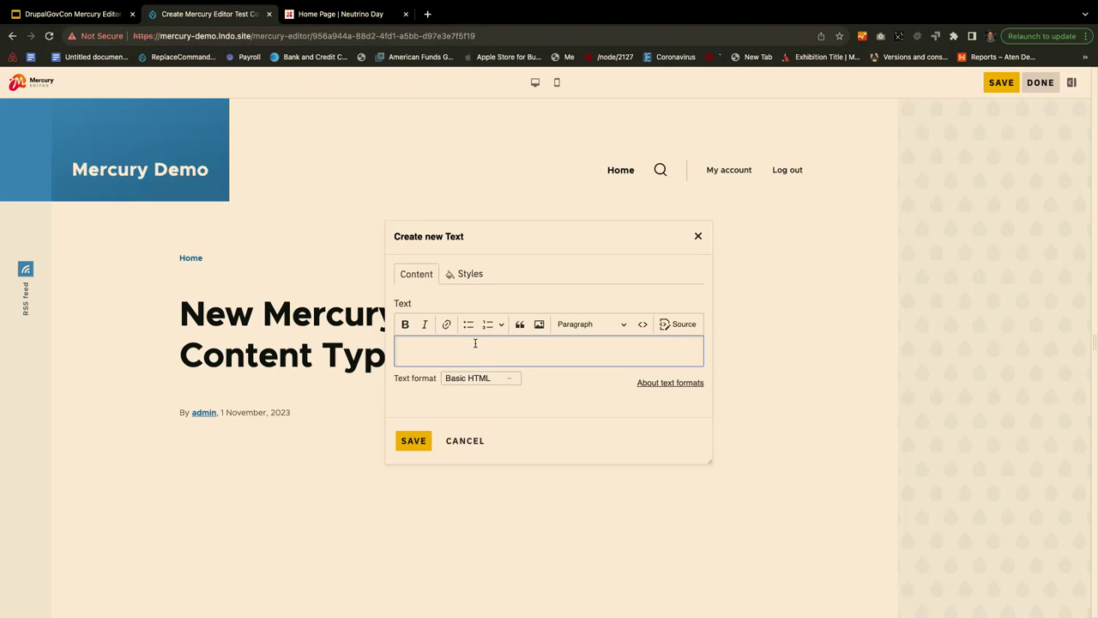
pyautogui.write('Some text.')
pyautogui.click(401, 441)
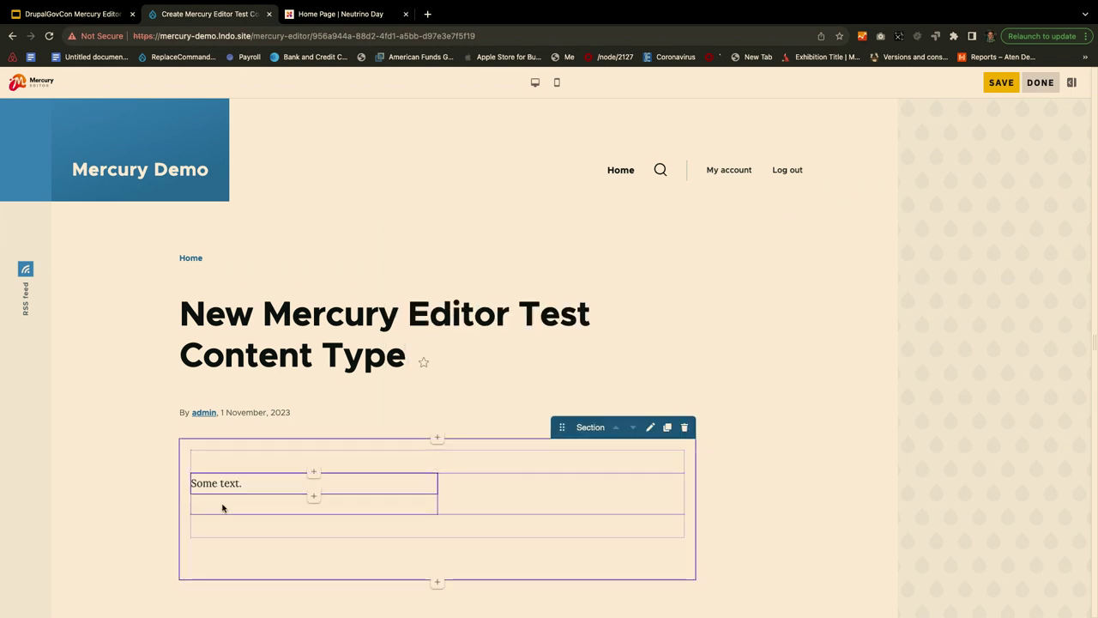
pyautogui.moveTo(206, 483)
pyautogui.moveTo(206, 482); pyautogui.dragTo(513, 512)
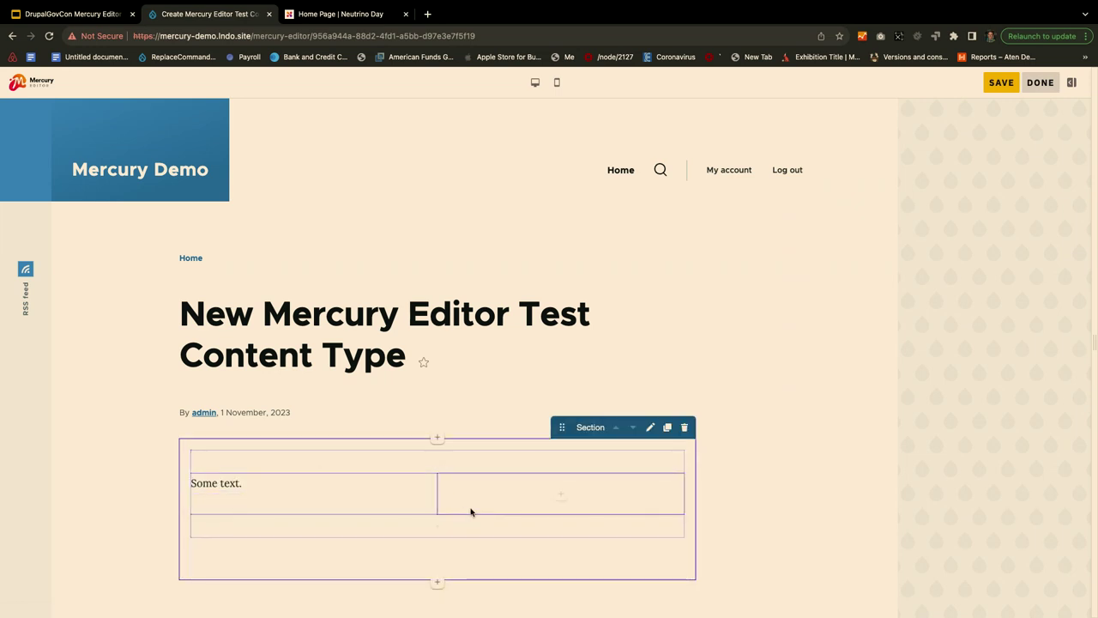
# - Add an Image component to the right column using uploaded IMG_0885.png with alt text
pyautogui.click(559, 494)
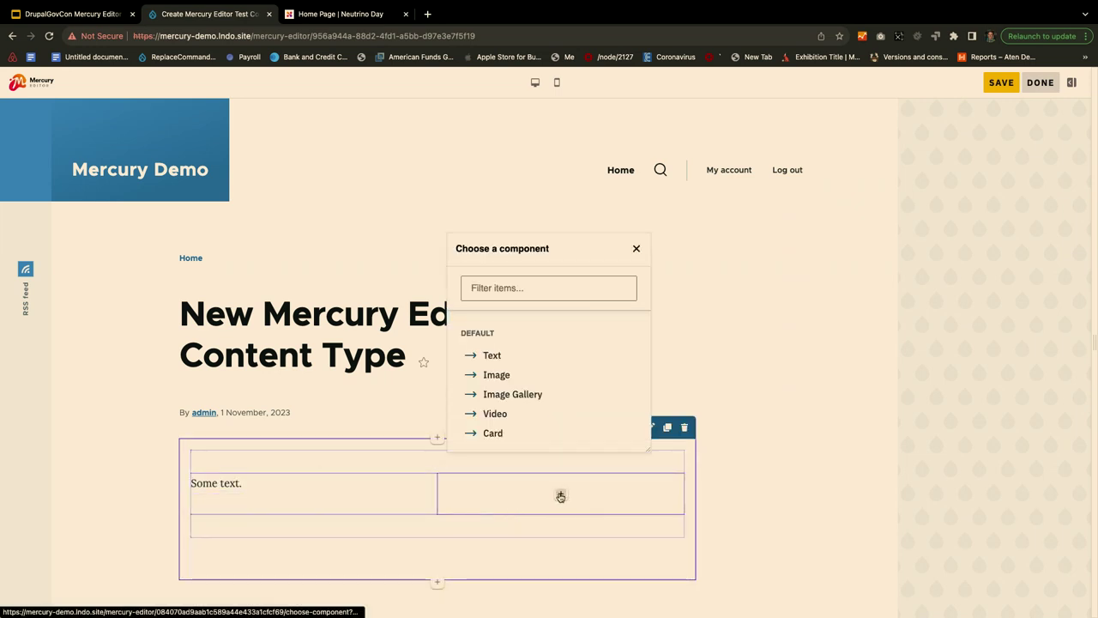
pyautogui.click(504, 377)
pyautogui.click(527, 360)
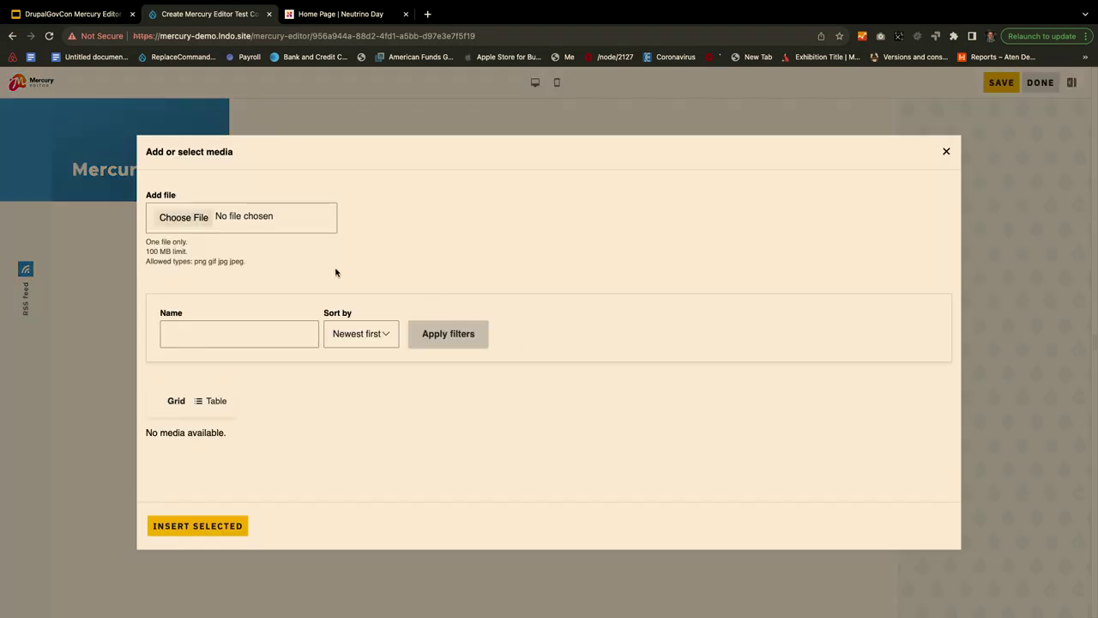
pyautogui.click(179, 220)
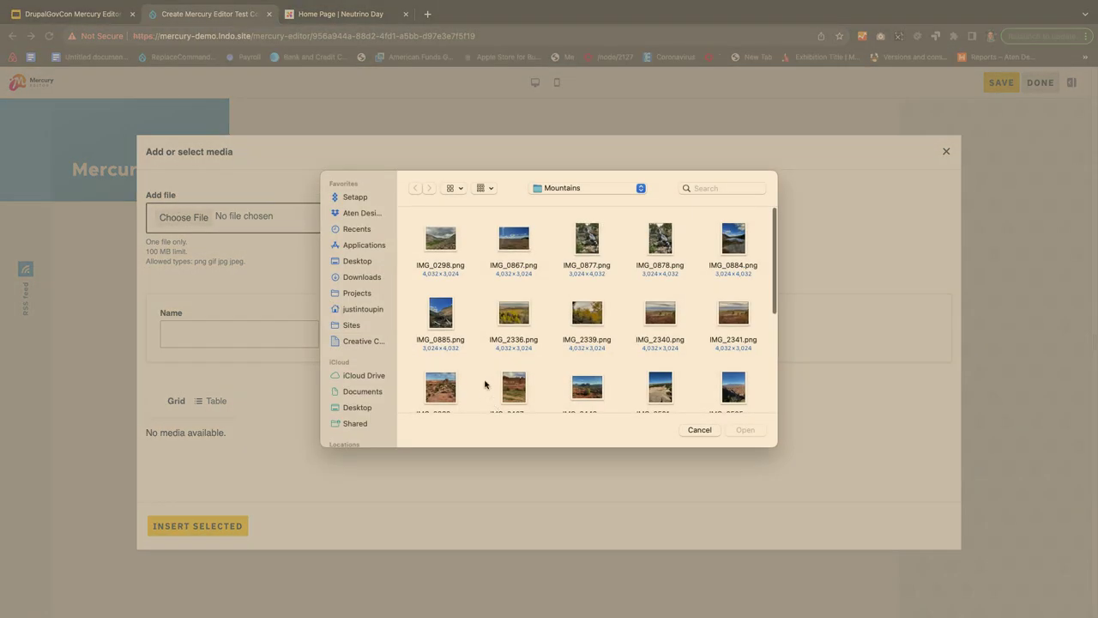
pyautogui.doubleClick(440, 314)
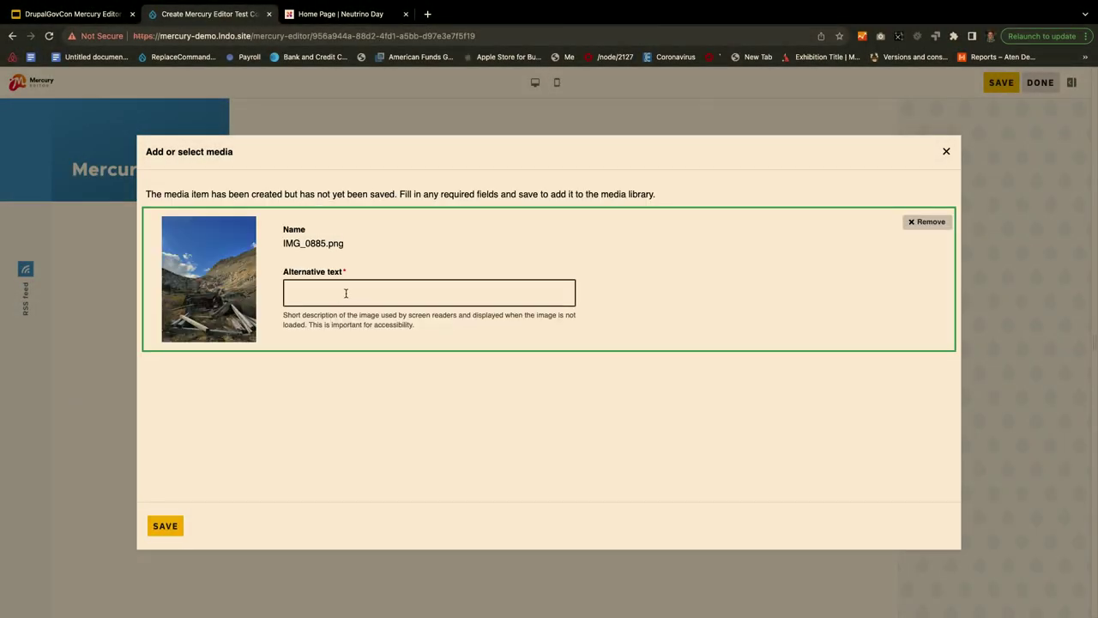
pyautogui.click(347, 293)
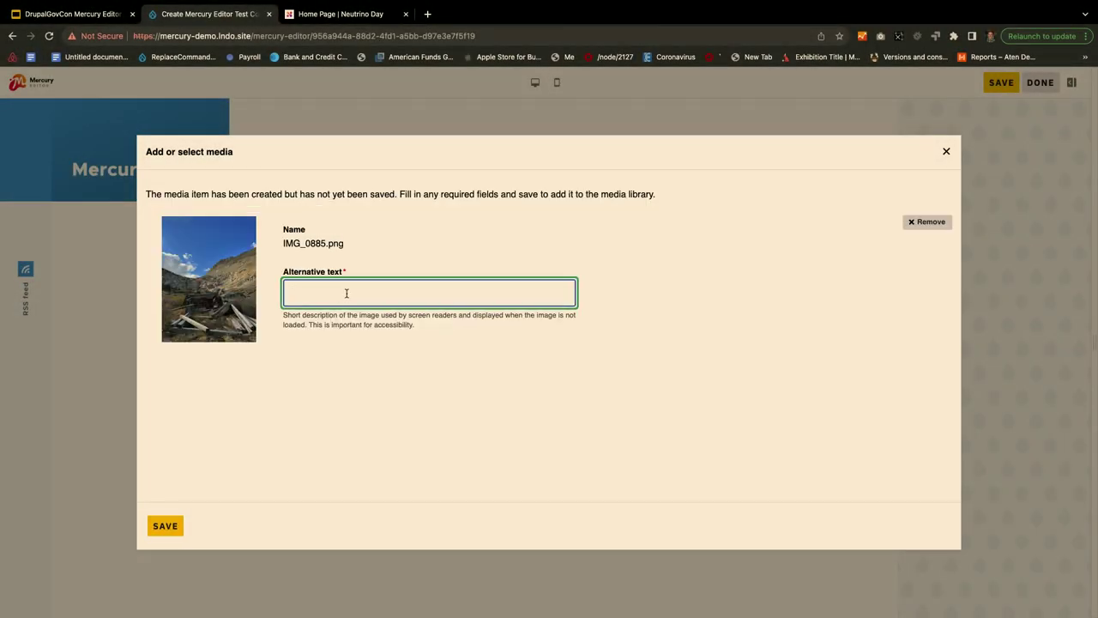
pyautogui.write('mountains')
pyautogui.click(165, 525)
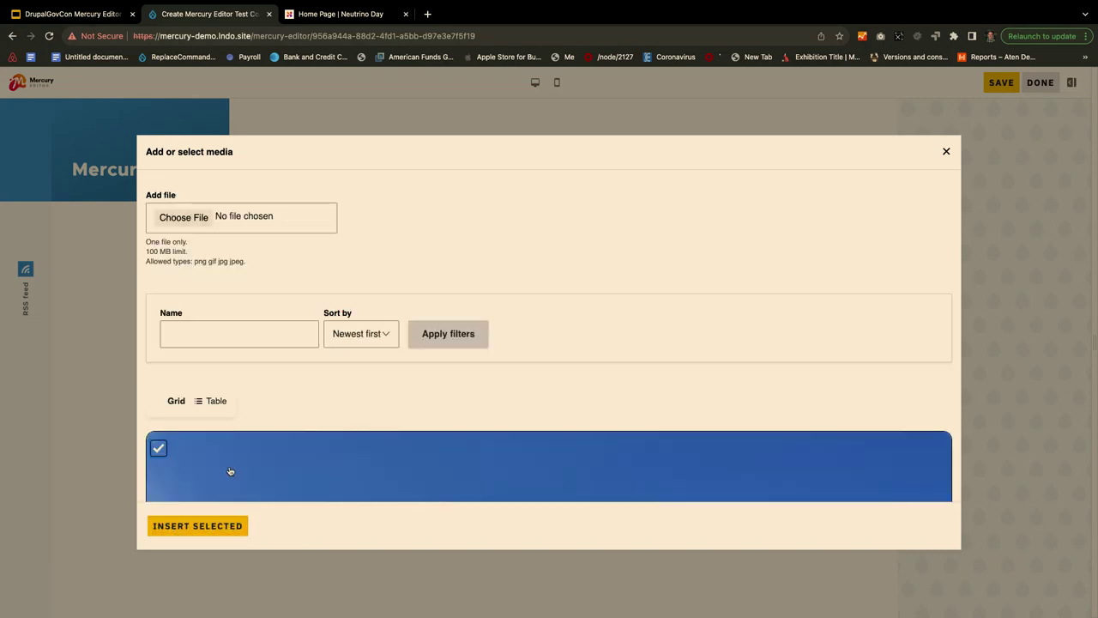
pyautogui.click(186, 532)
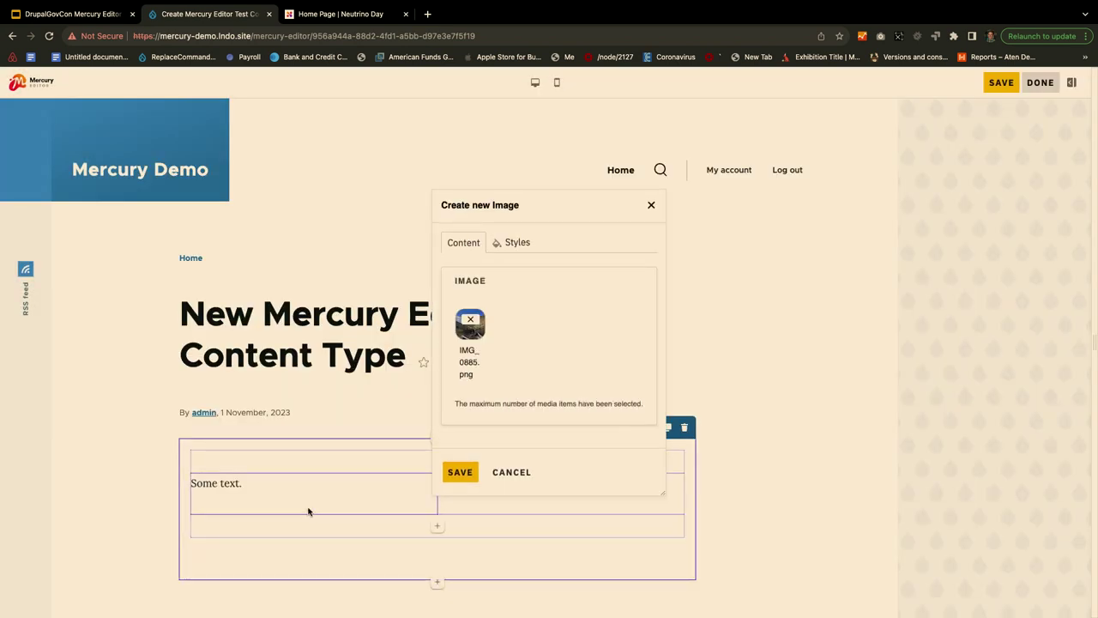
pyautogui.click(460, 473)
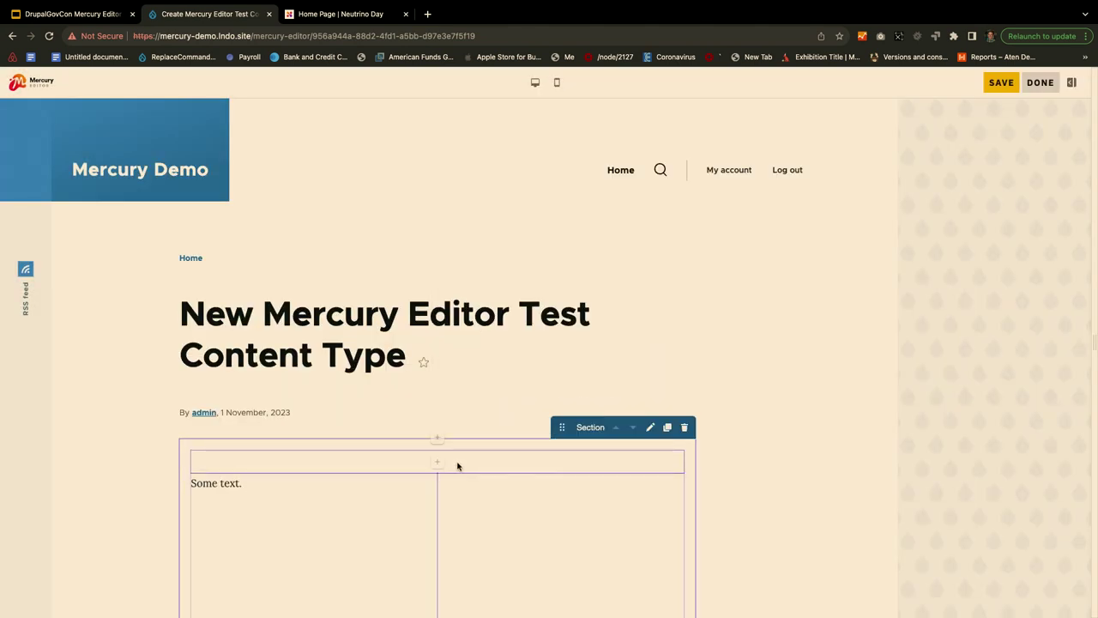
# - Drag the mountain photo from the right column to below 'Some text.' in the left column
pyautogui.scroll(-3, 426, 524)
pyautogui.scroll(-2, 427, 526)
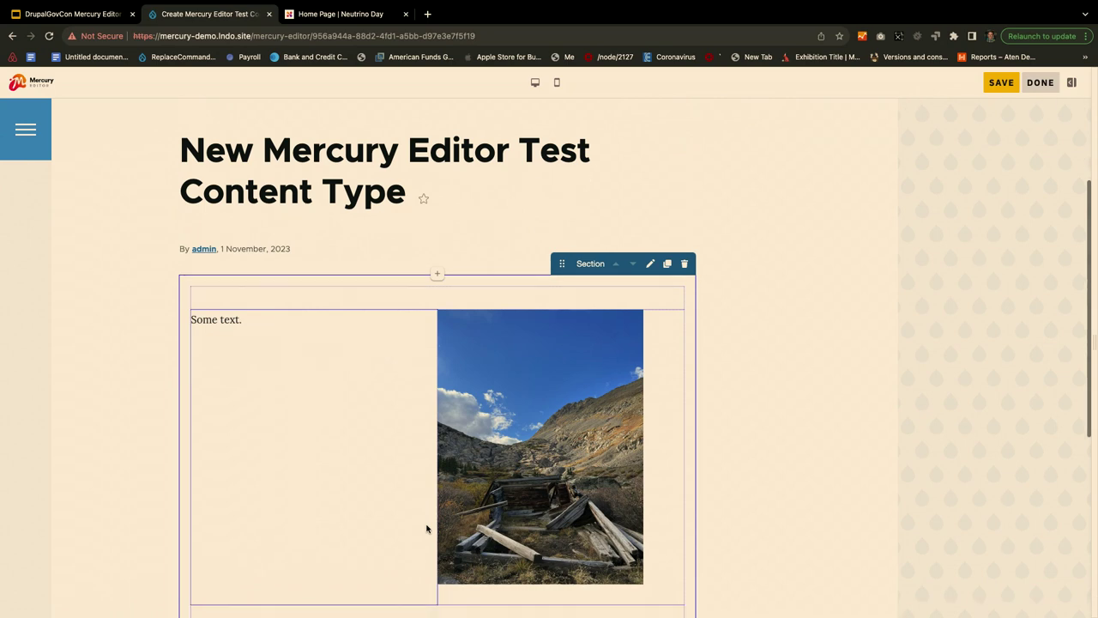
pyautogui.moveTo(539, 371)
pyautogui.moveTo(538, 371); pyautogui.dragTo(301, 369)
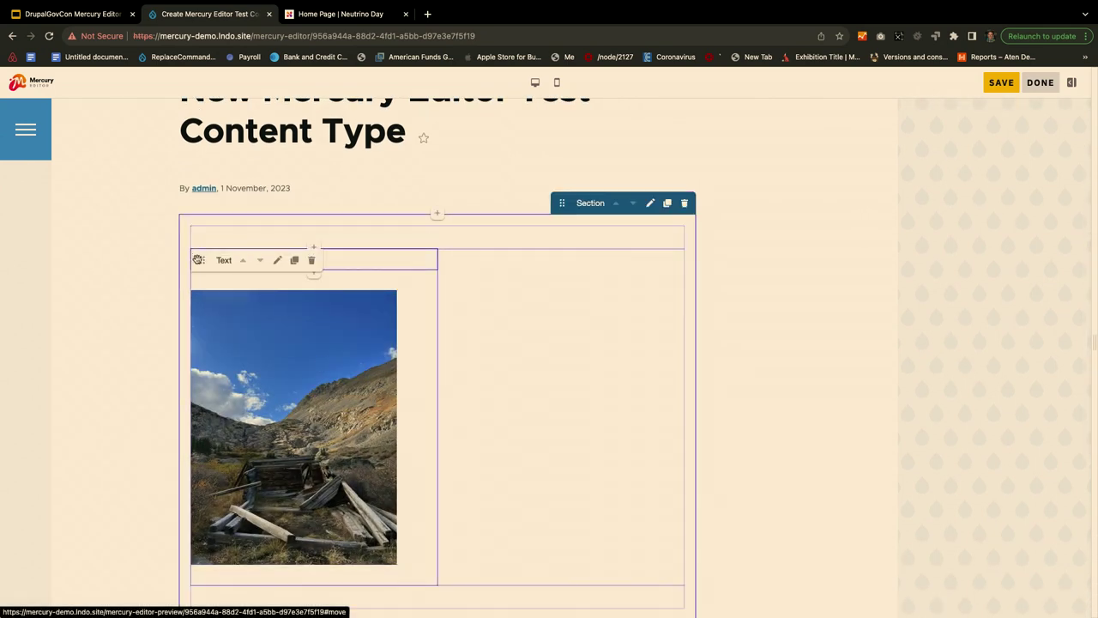
pyautogui.click(279, 261)
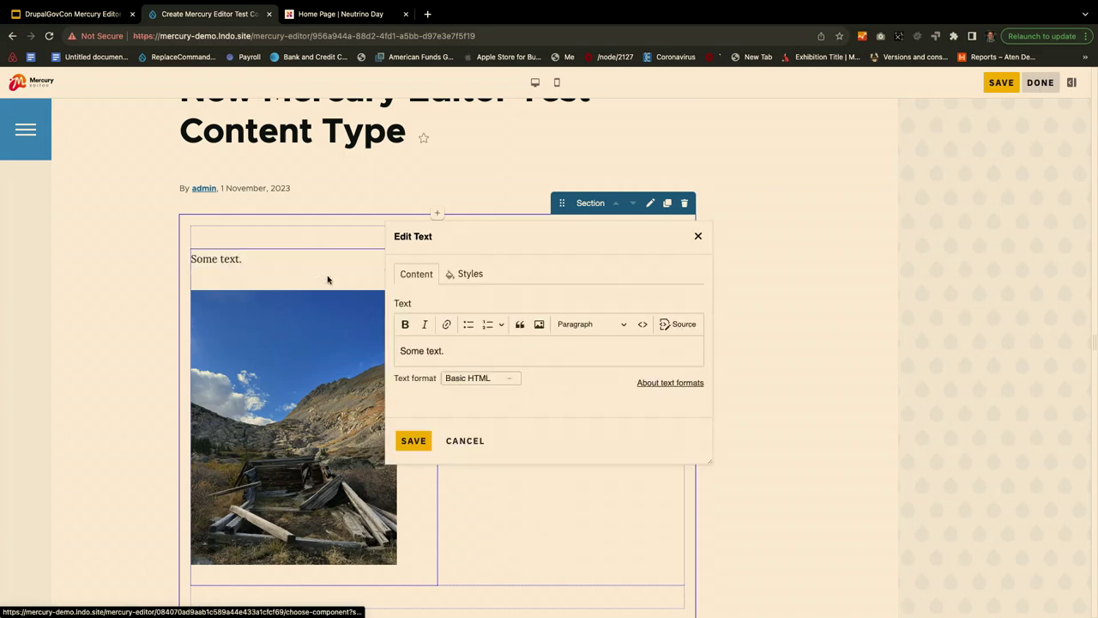
# - Add a bold 'A heading' line above 'Some text.' and save the text block
pyautogui.click(439, 347)
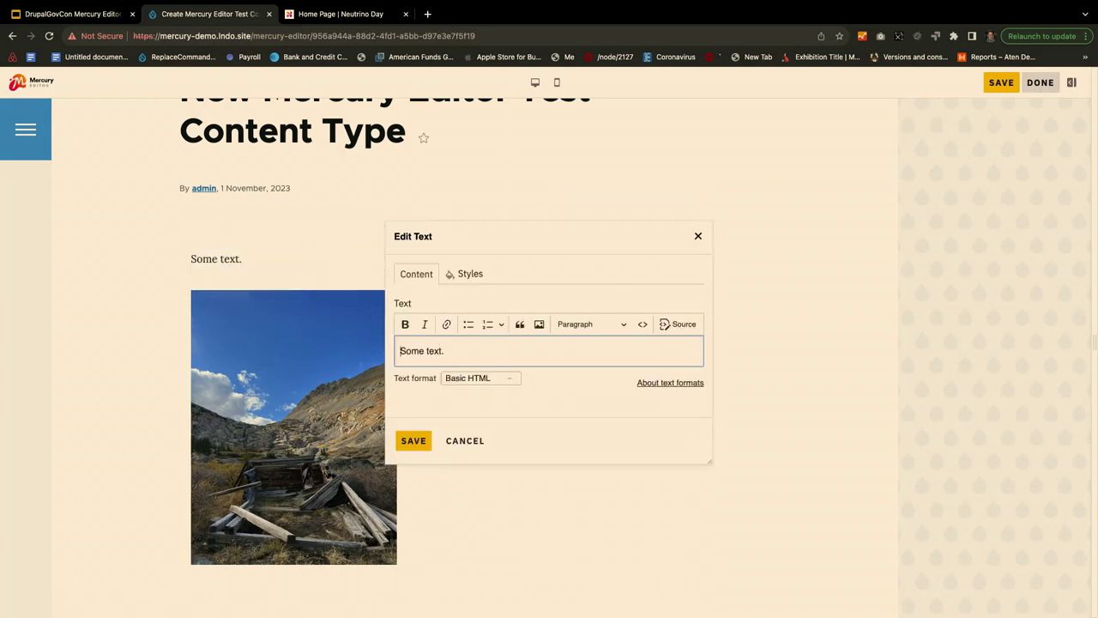
pyautogui.press('Return')
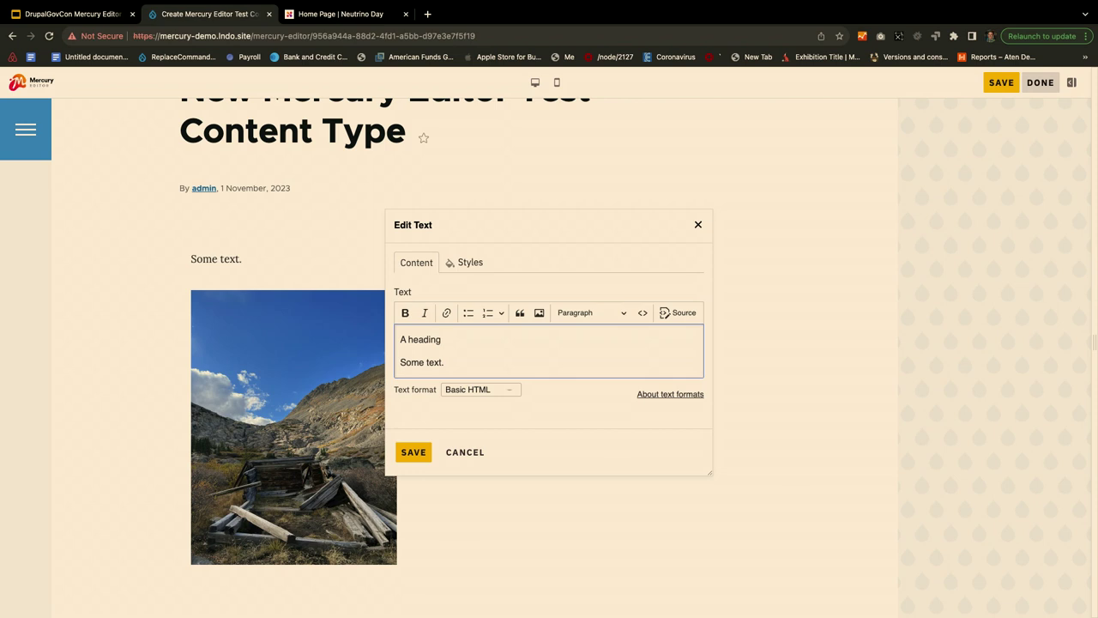
pyautogui.press('super+shift+Left')
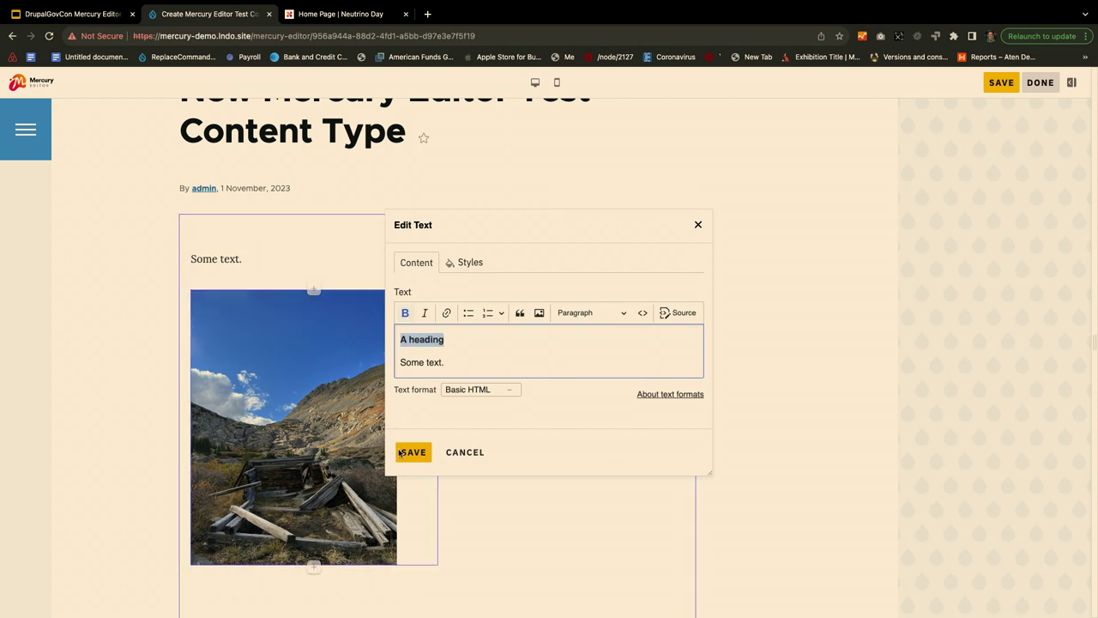
pyautogui.press('super+b')
pyautogui.click(413, 451)
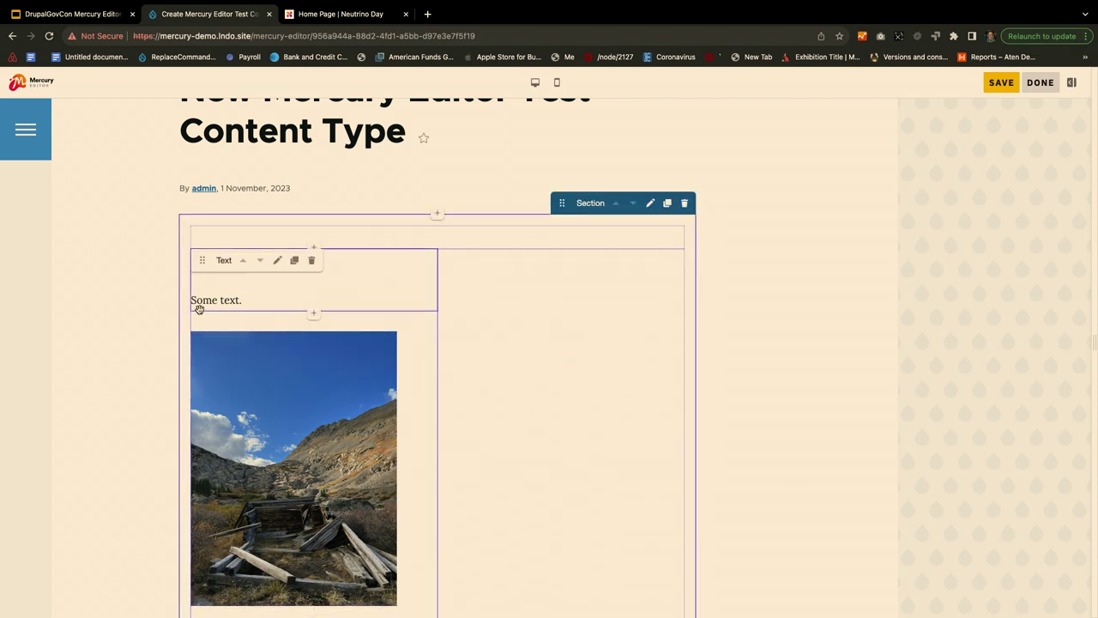
pyautogui.click(650, 209)
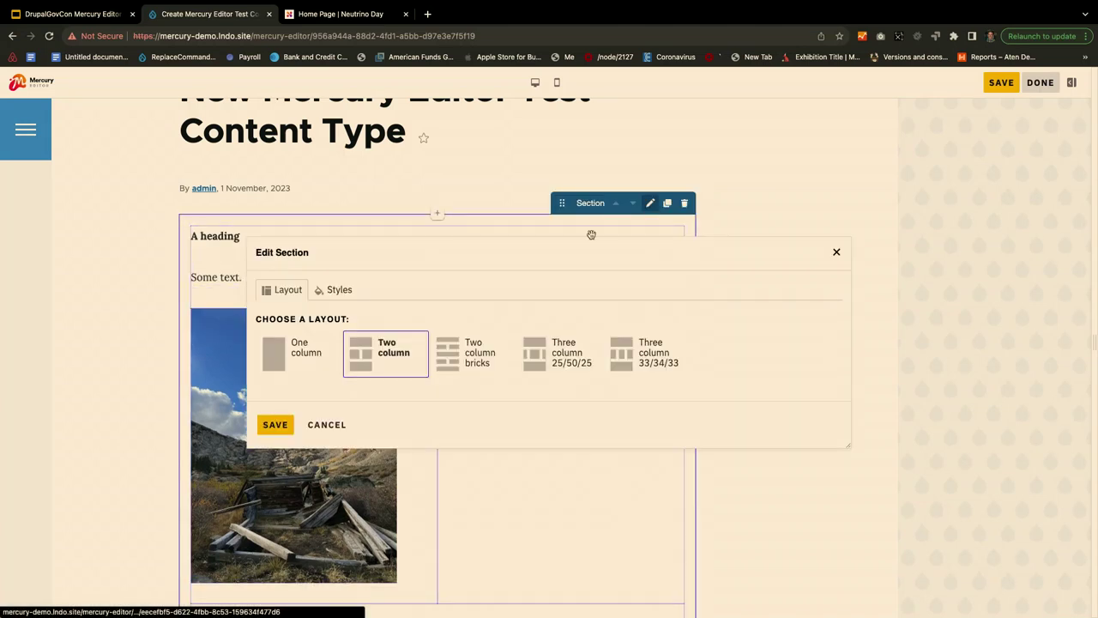
# - Switch the section to Three column, move the text to column three, then change to One column
pyautogui.click(611, 377)
pyautogui.click(273, 426)
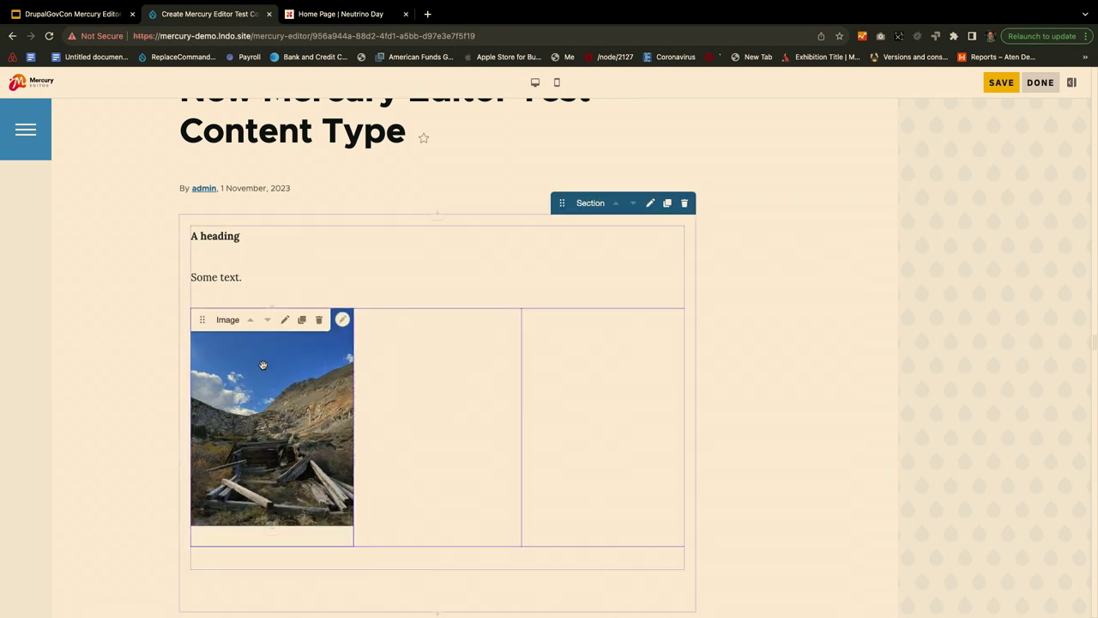
pyautogui.moveTo(201, 236); pyautogui.dragTo(598, 384)
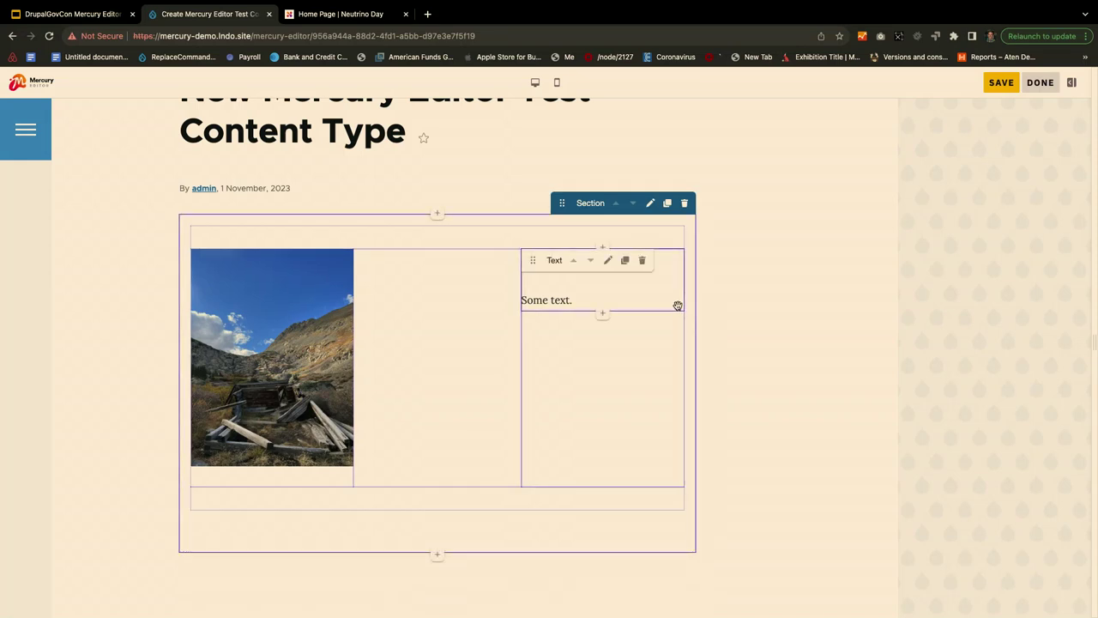
pyautogui.click(651, 205)
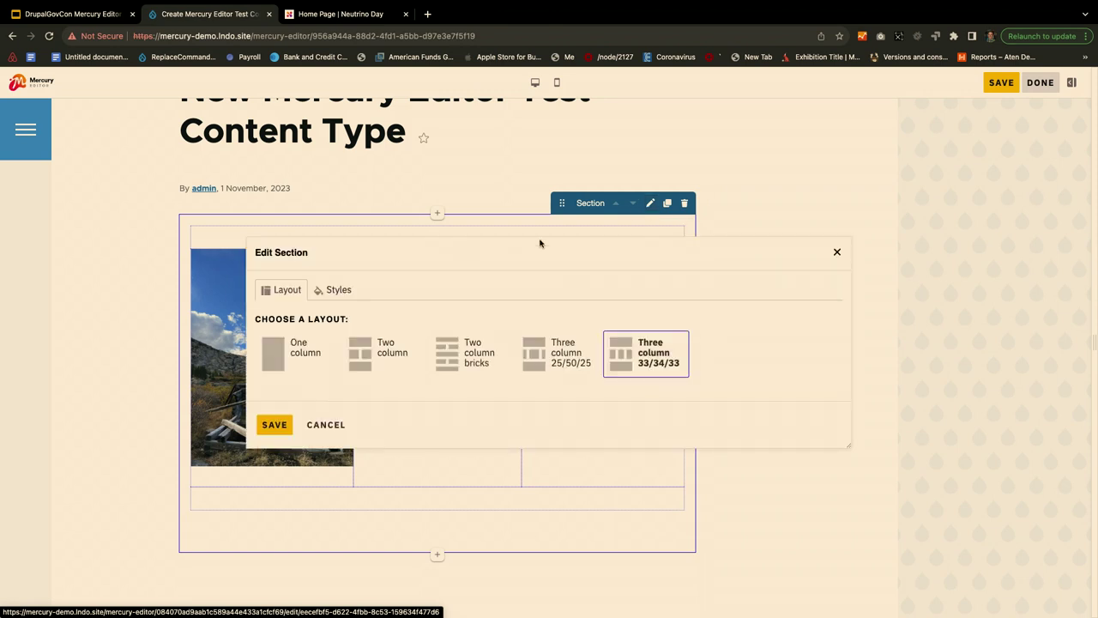
pyautogui.click(267, 350)
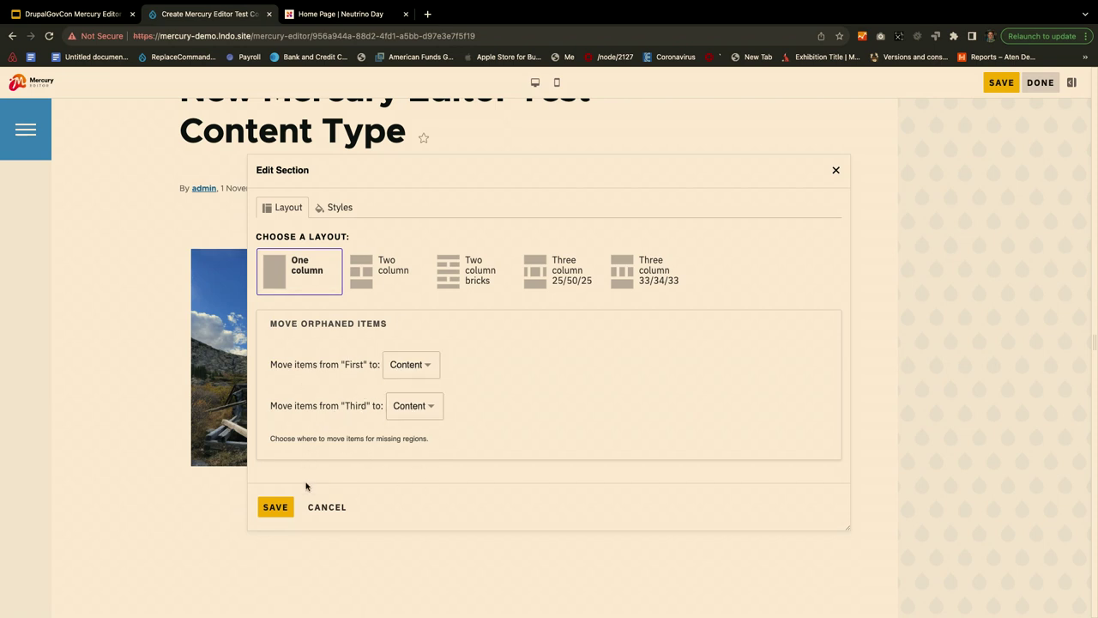
pyautogui.click(273, 507)
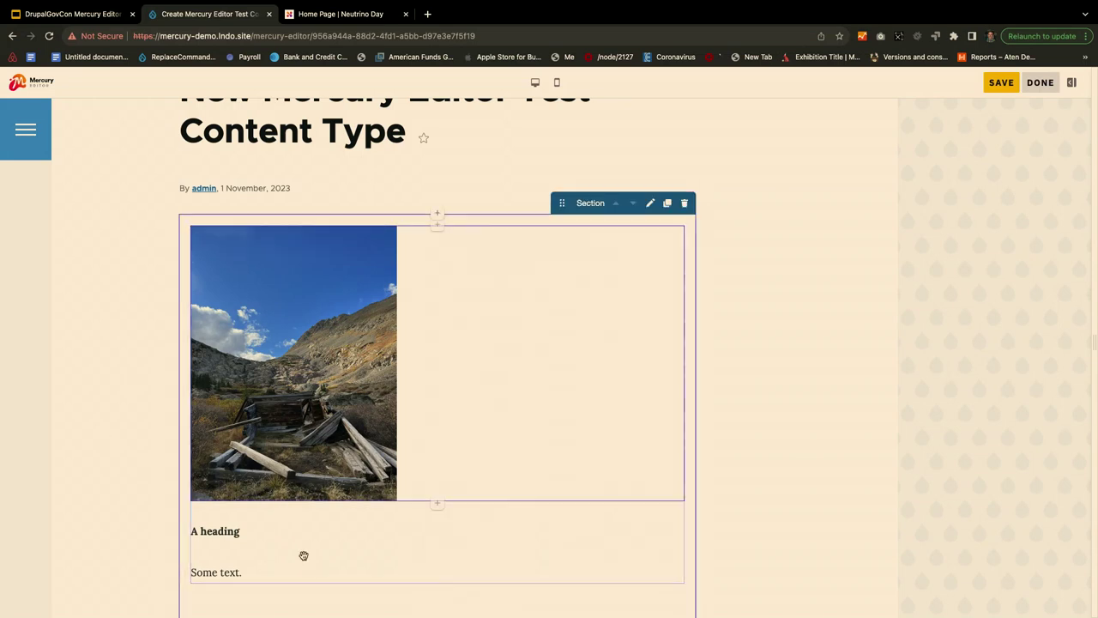
# - Preview the page at iPhone 12 Pro size and reopen the page settings panel
pyautogui.scroll(3, 548, 377)
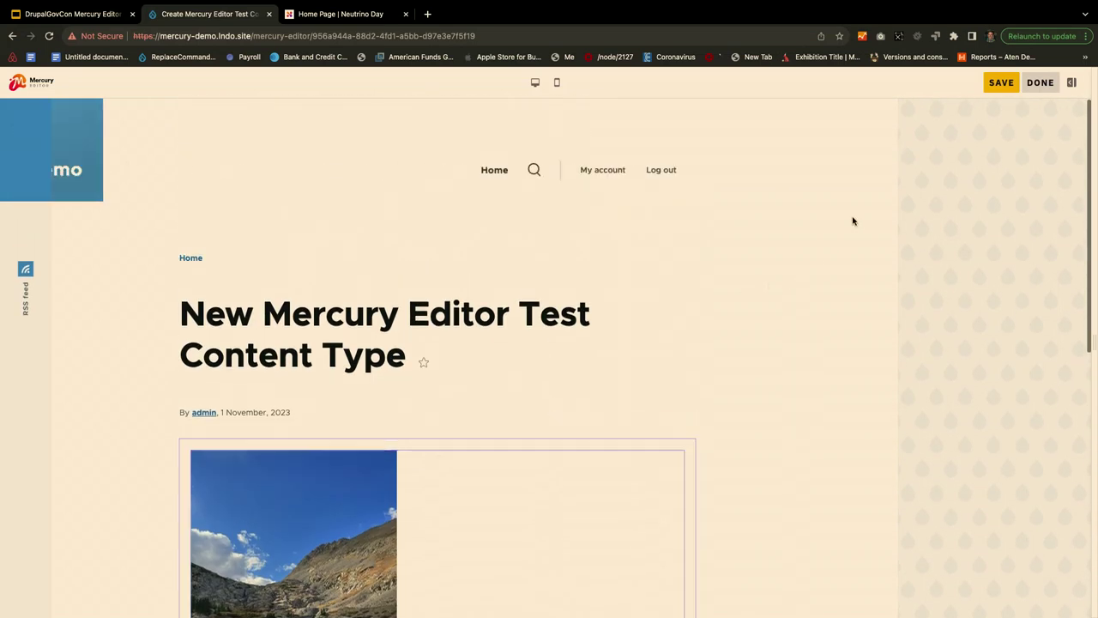
pyautogui.click(556, 79)
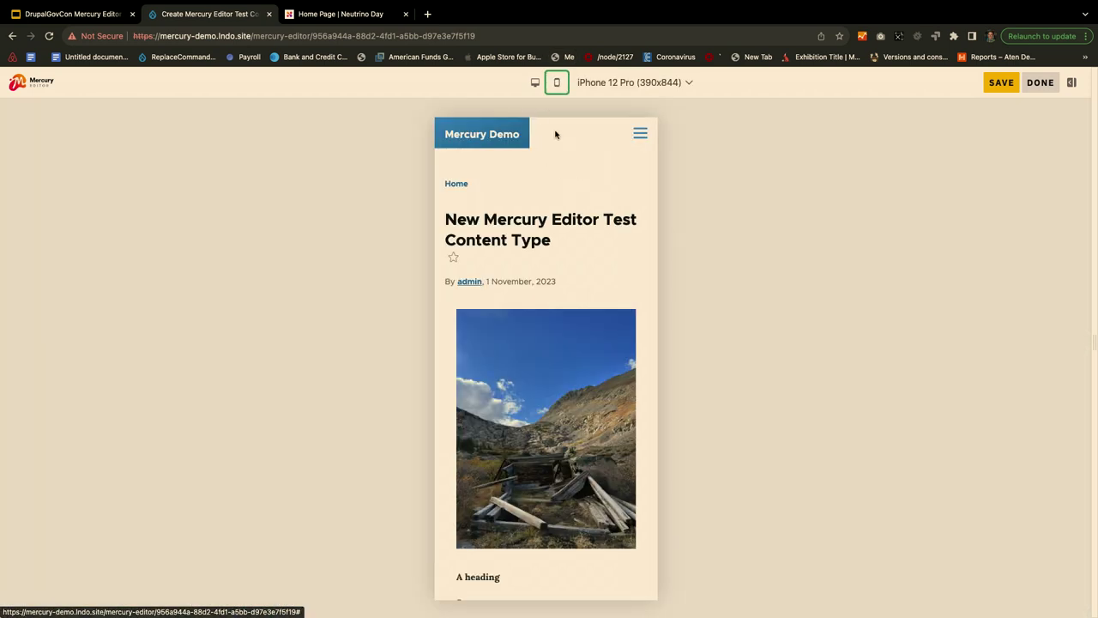
pyautogui.click(537, 81)
pyautogui.click(557, 82)
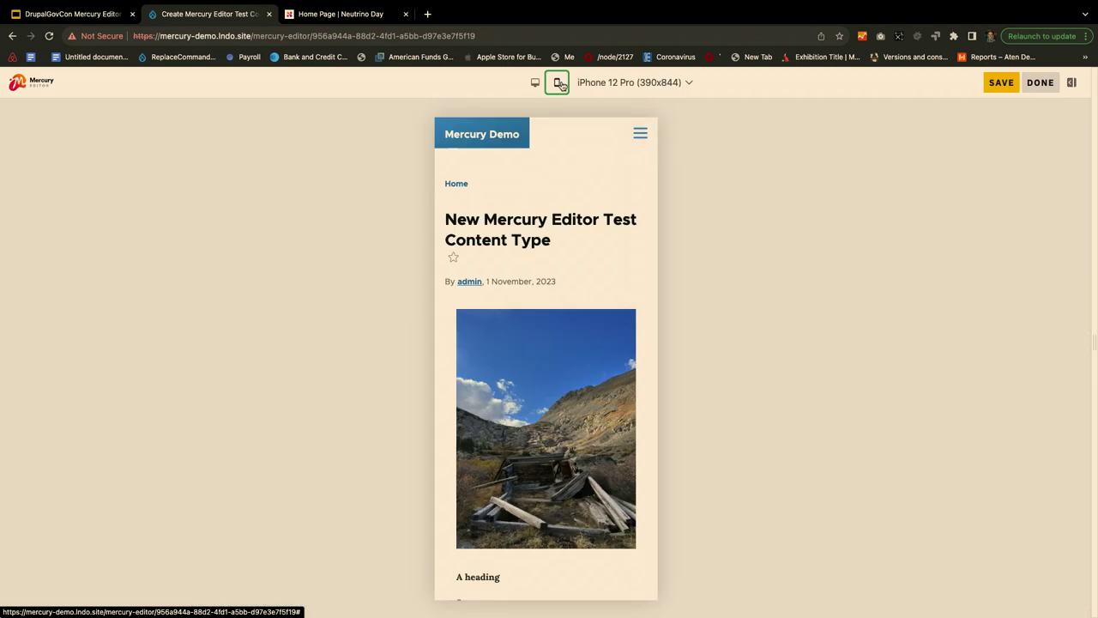
pyautogui.click(600, 88)
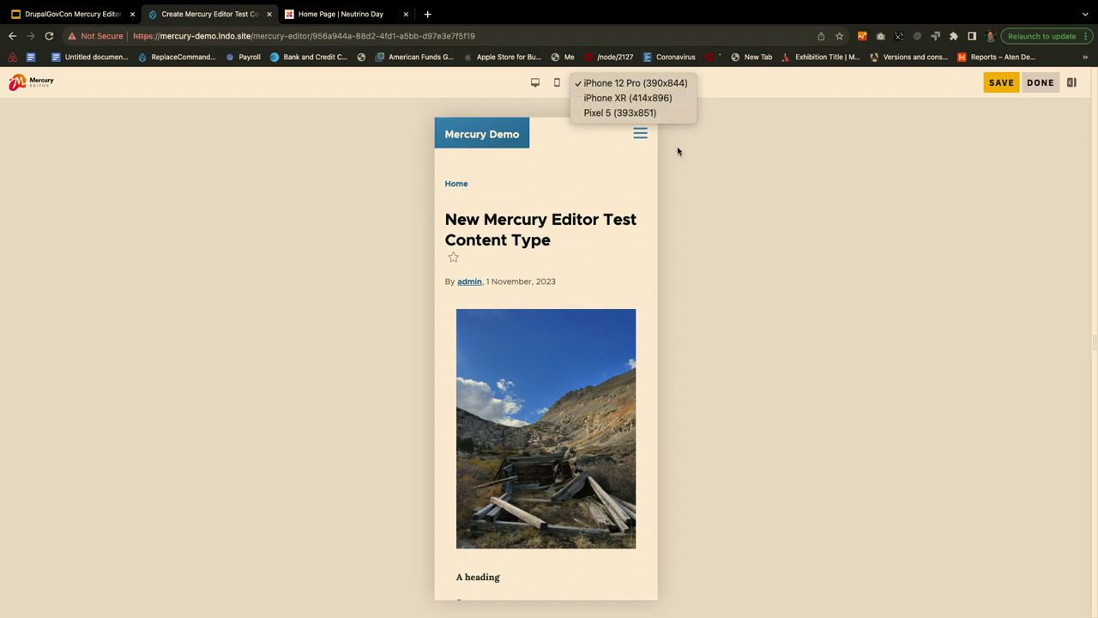
pyautogui.click(728, 175)
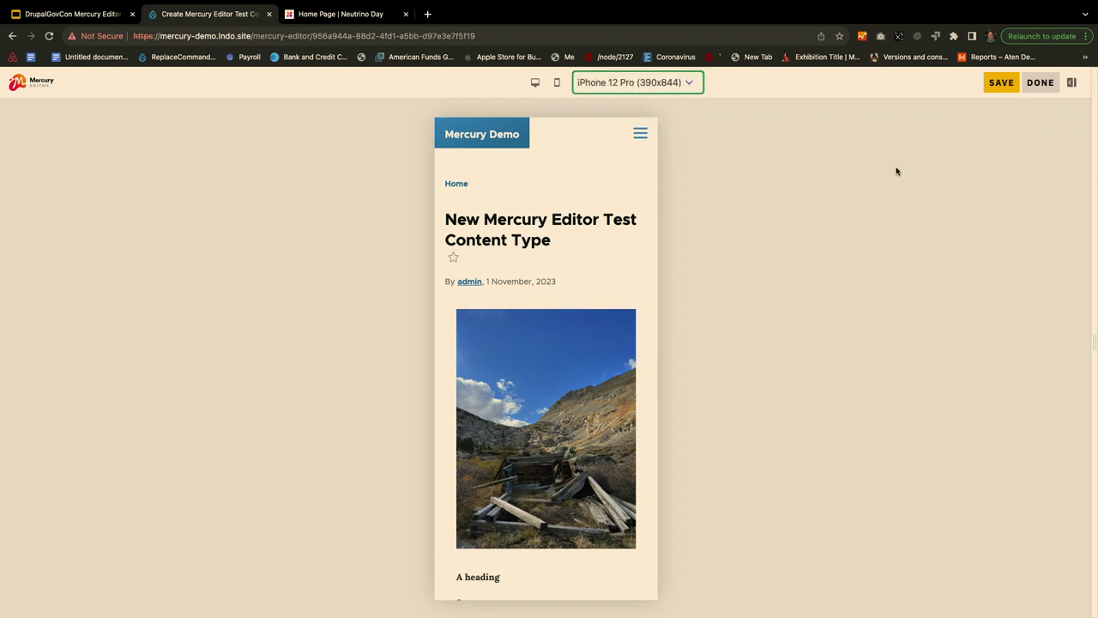
pyautogui.click(1071, 83)
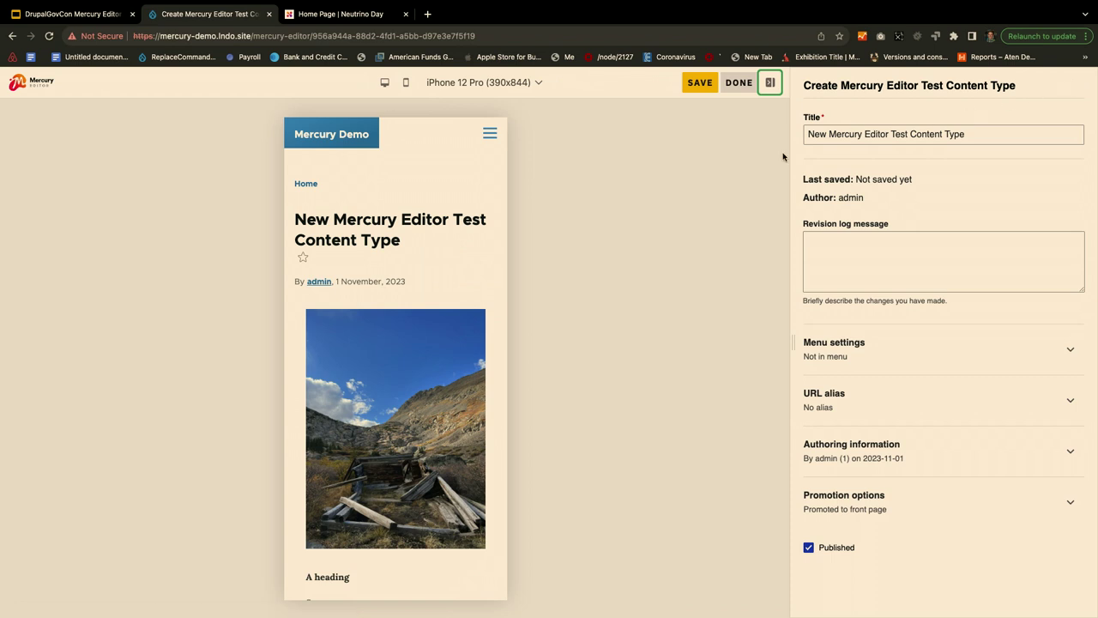
# - Retitle the page 'My new page', save it, and exit to its published view
pyautogui.click(828, 135)
pyautogui.tripleClick(828, 135)
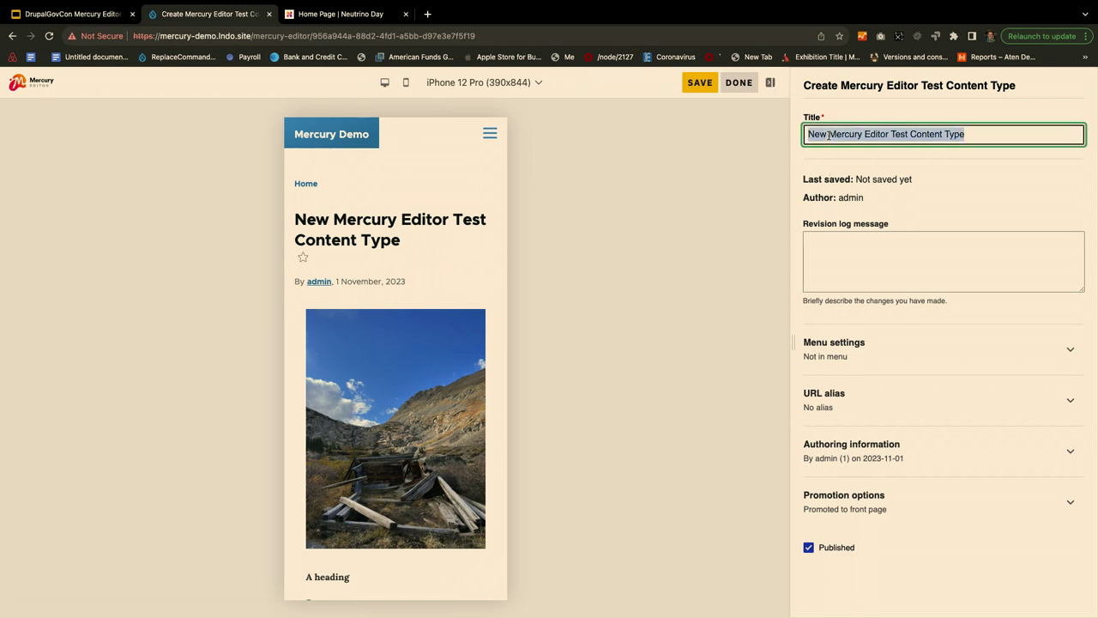
pyautogui.write('My')
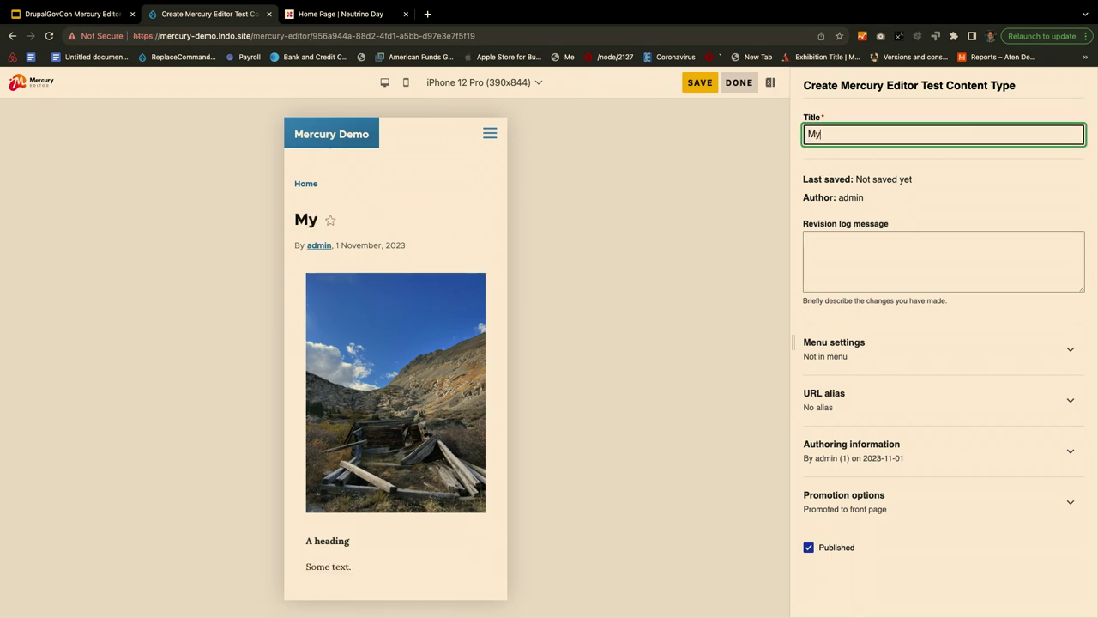
pyautogui.write(' new page')
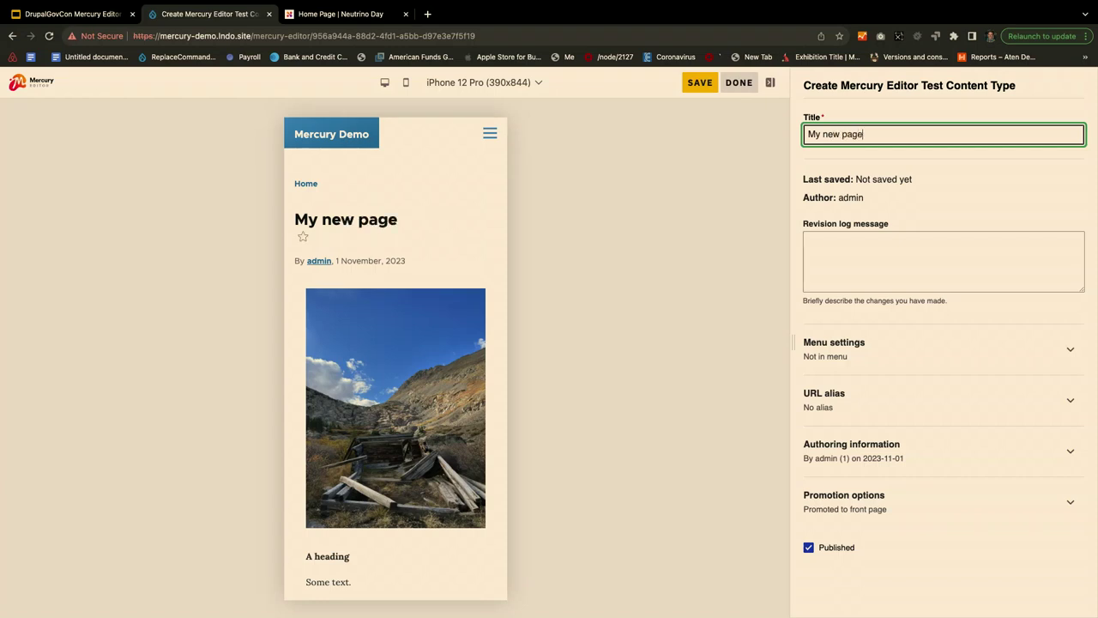
pyautogui.click(674, 186)
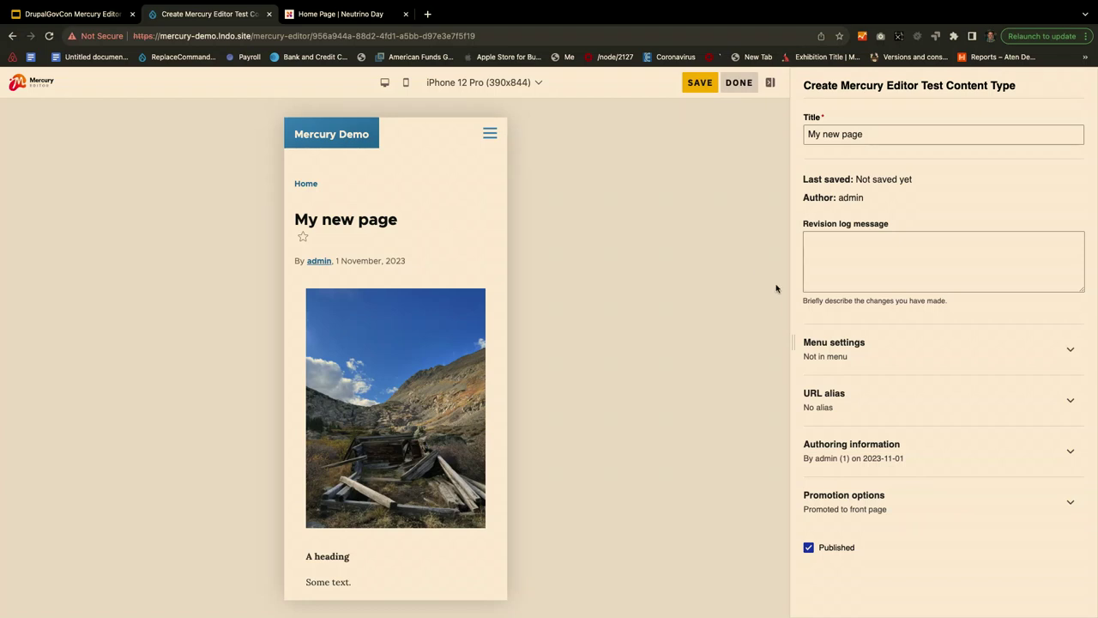
pyautogui.click(696, 86)
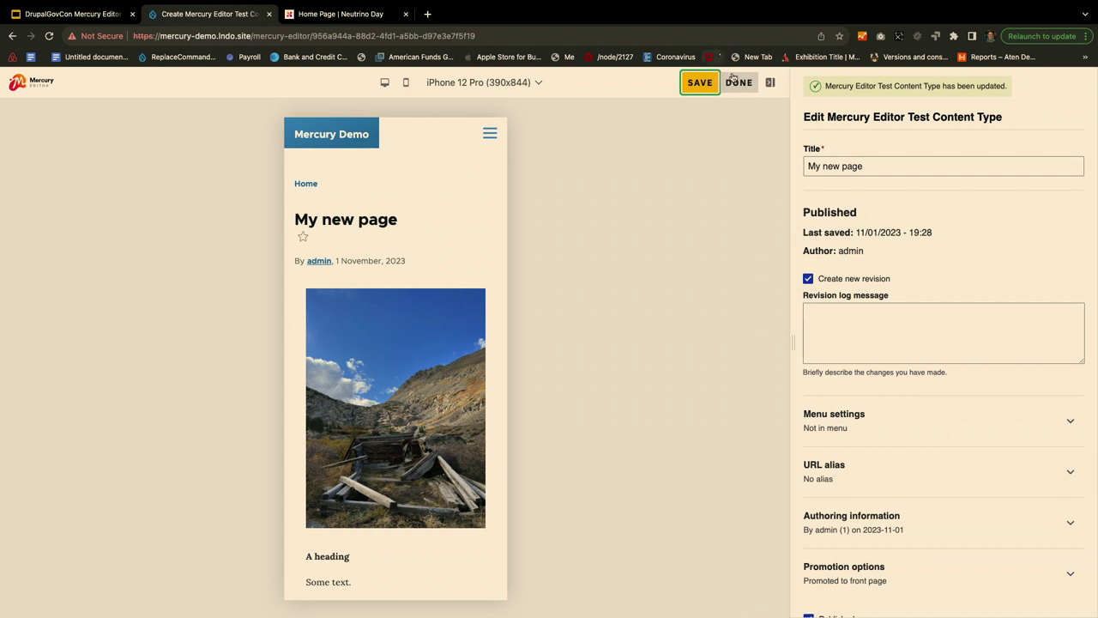
pyautogui.click(738, 83)
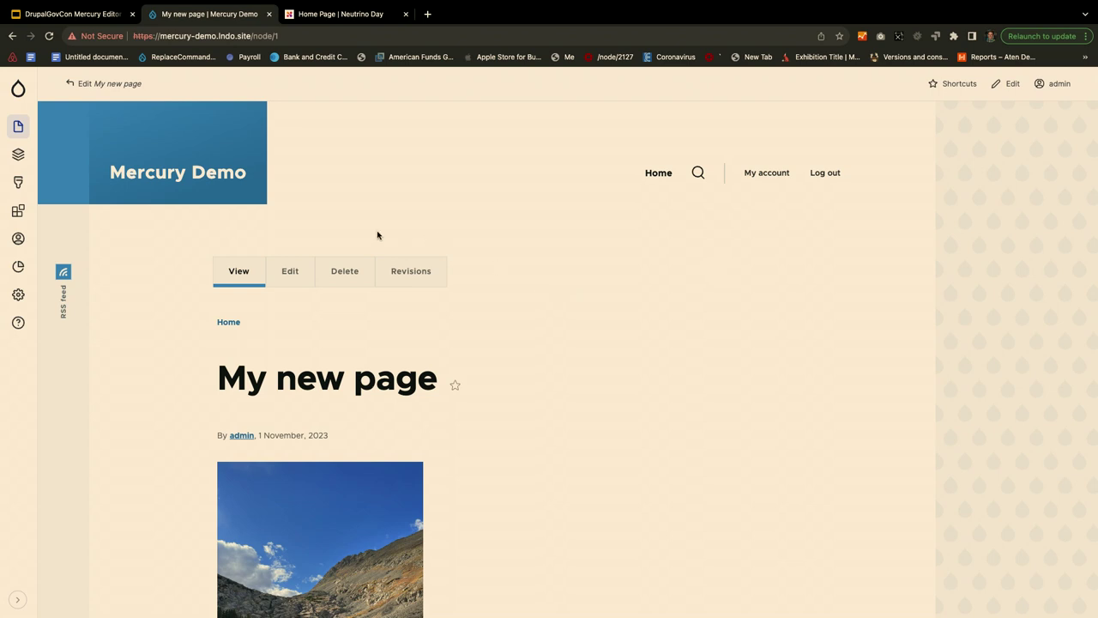
pyautogui.click(290, 273)
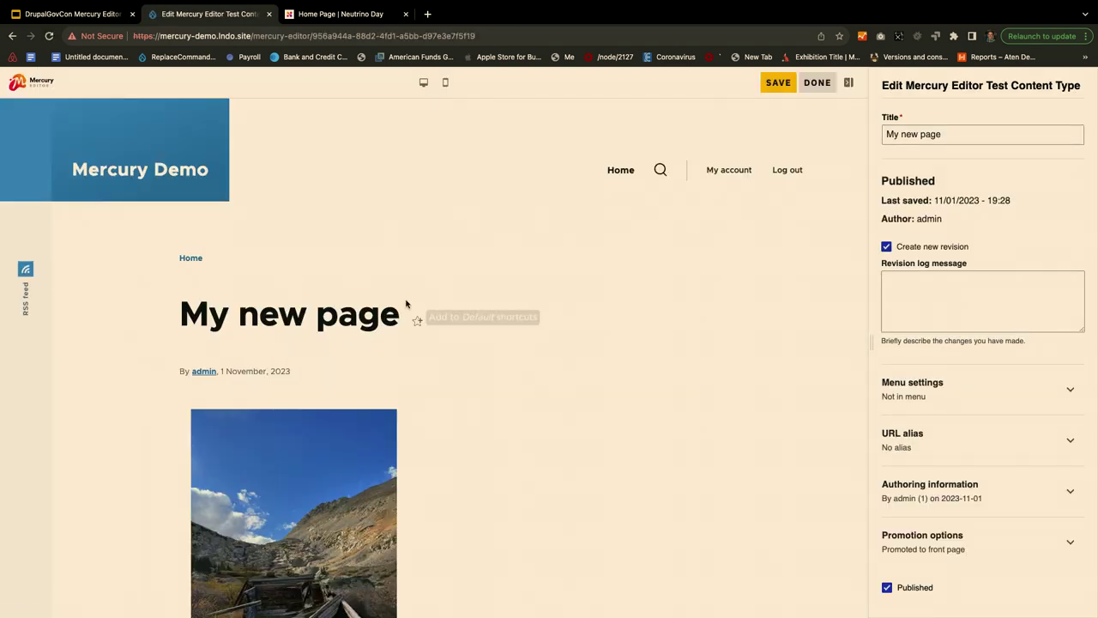
pyautogui.scroll(-10, 451, 406)
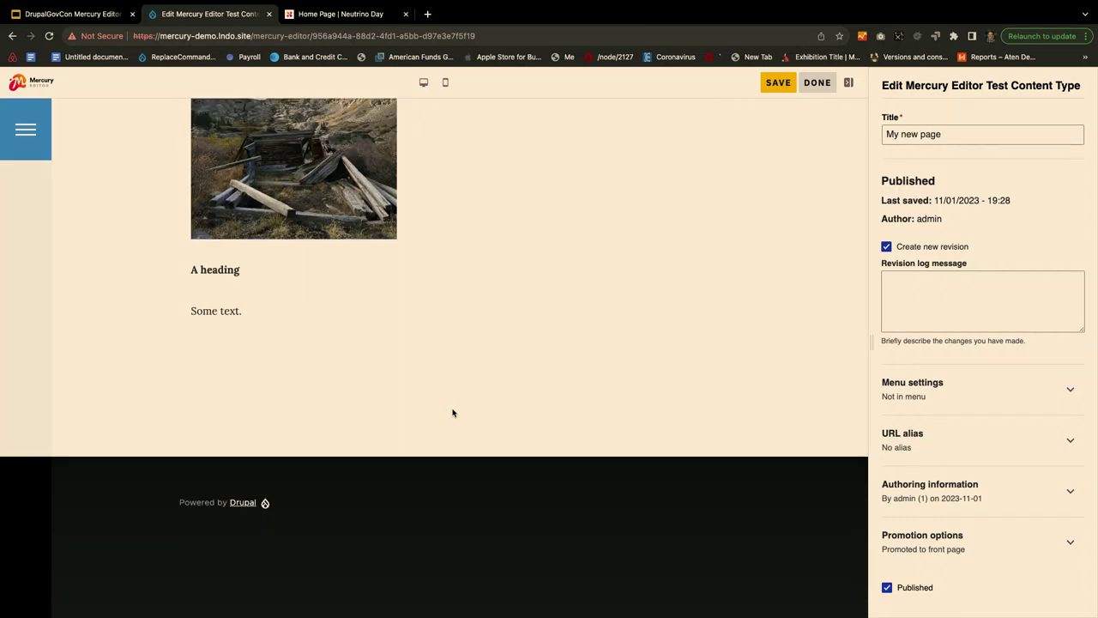
pyautogui.scroll(10, 452, 412)
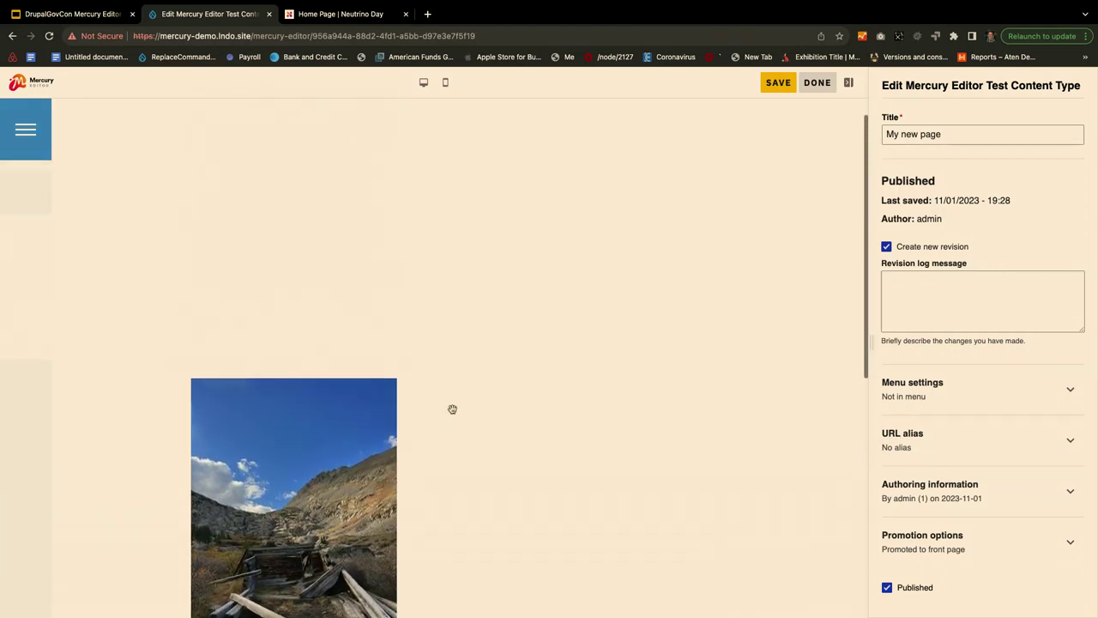
pyautogui.moveTo(250, 435)
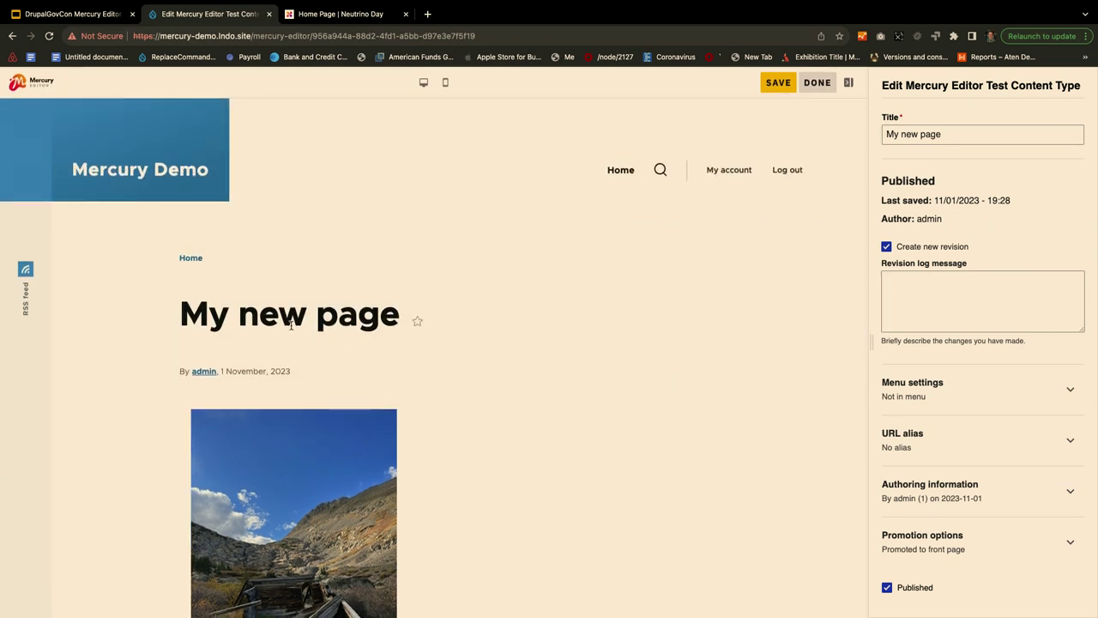
pyautogui.moveTo(331, 463)
pyautogui.moveTo(871, 350); pyautogui.dragTo(760, 372)
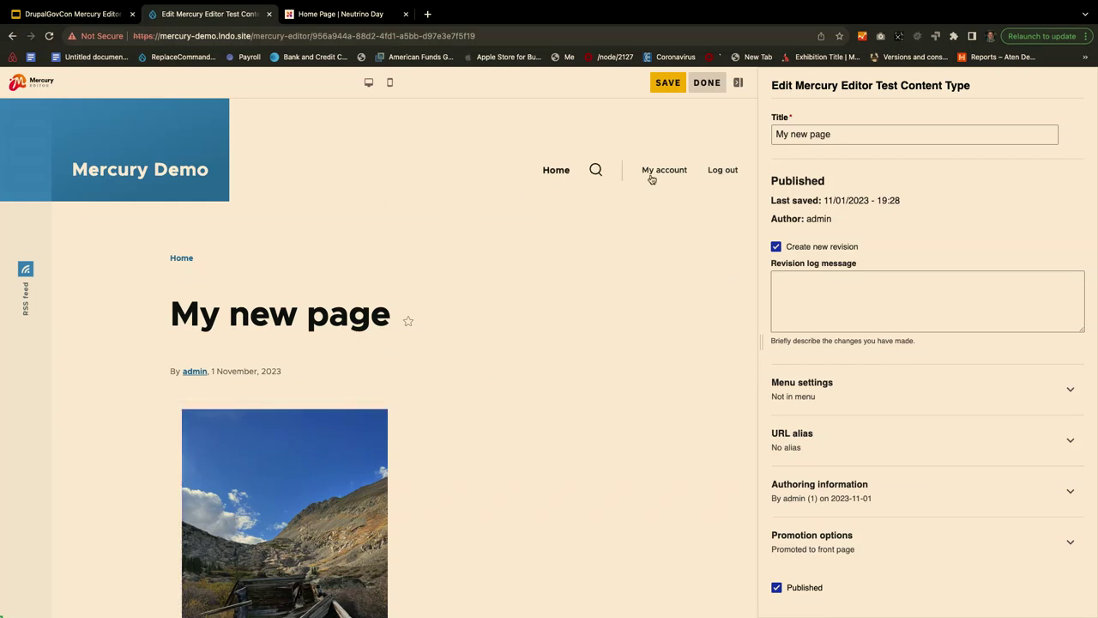
pyautogui.click(705, 83)
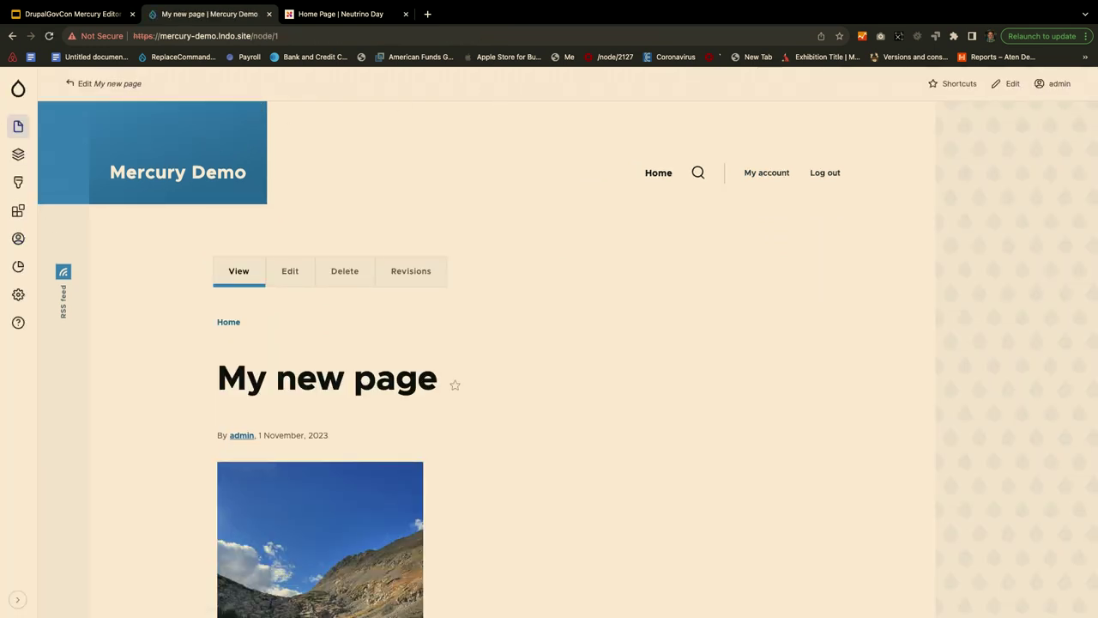
# - Open the Mercury Editor settings and keep Claro as the edit tray theme
pyautogui.click(19, 295)
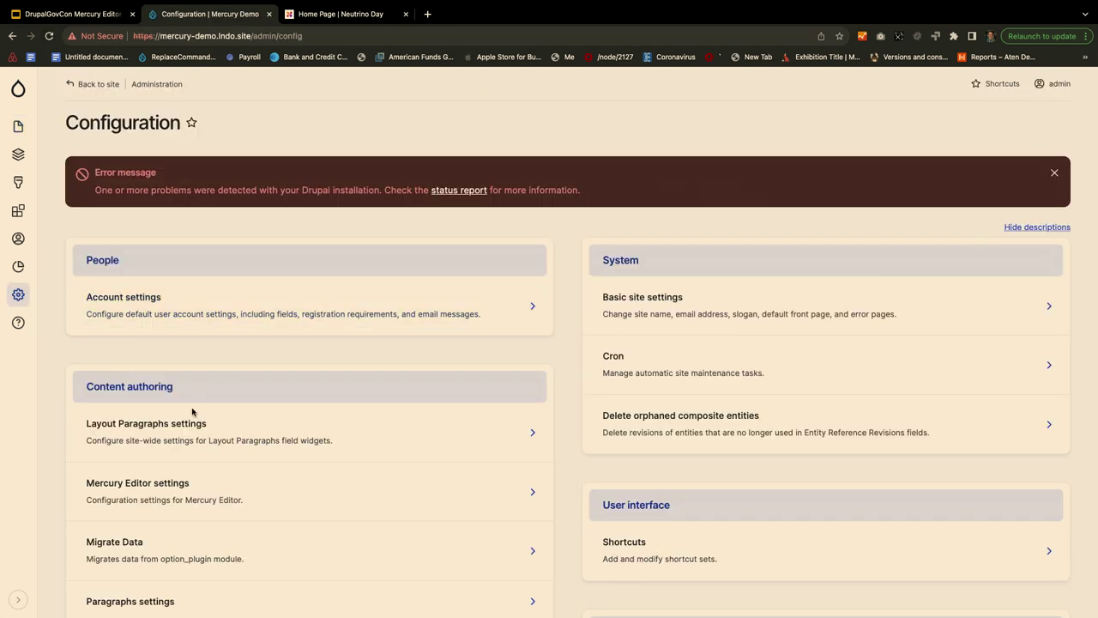
pyautogui.click(159, 508)
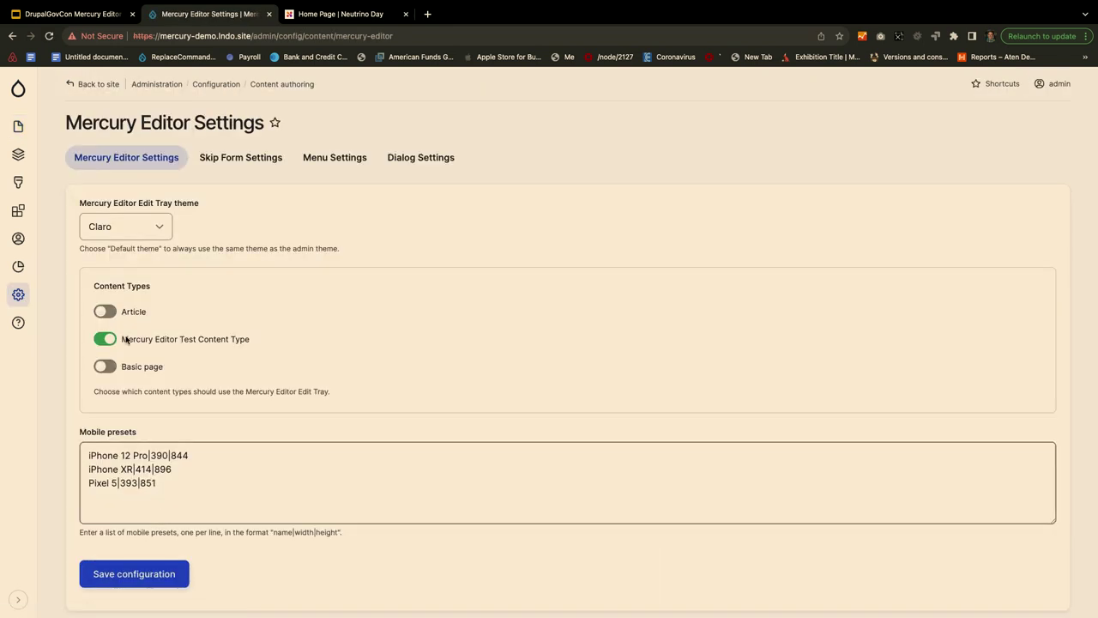
pyautogui.click(125, 228)
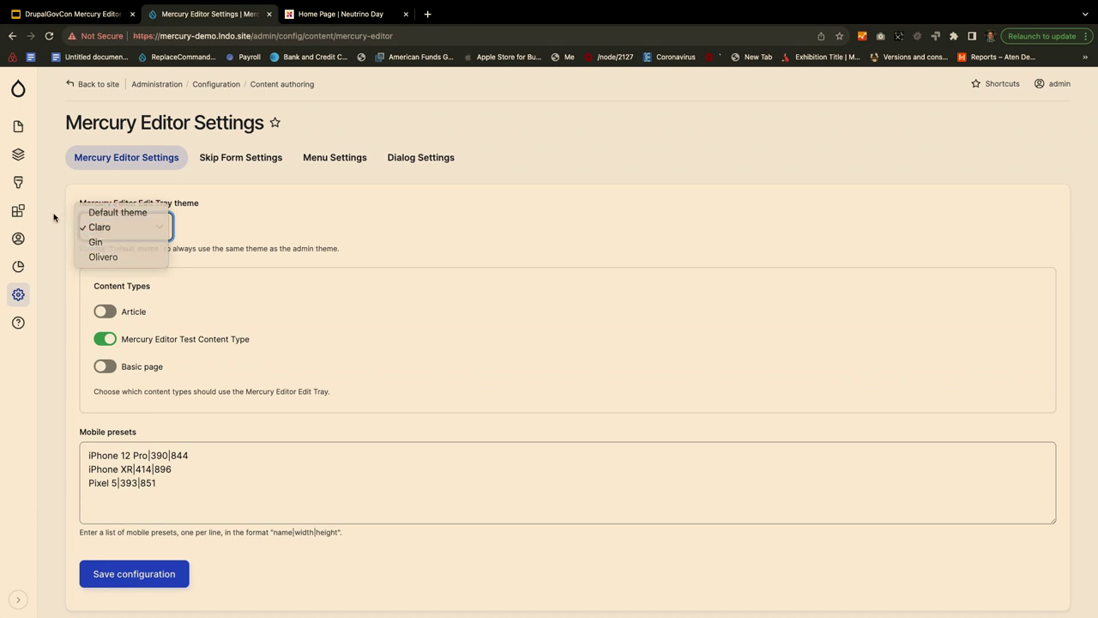
pyautogui.click(96, 228)
pyautogui.click(115, 228)
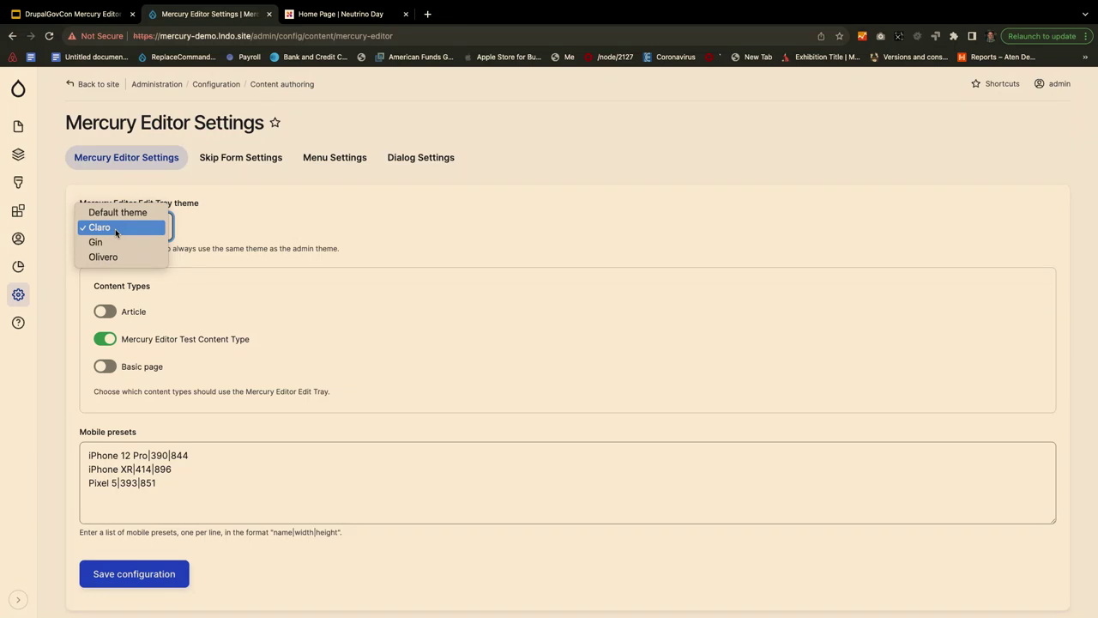
pyautogui.click(62, 246)
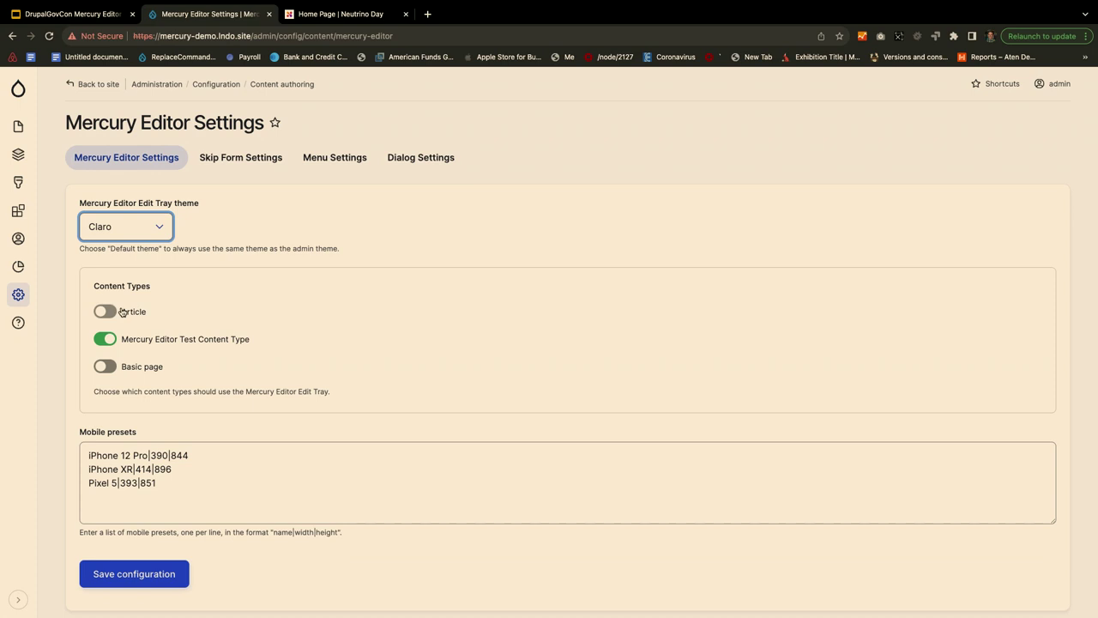
# - Enable the edit tray for Basic pages, then go to Skip Form Settings
pyautogui.click(104, 367)
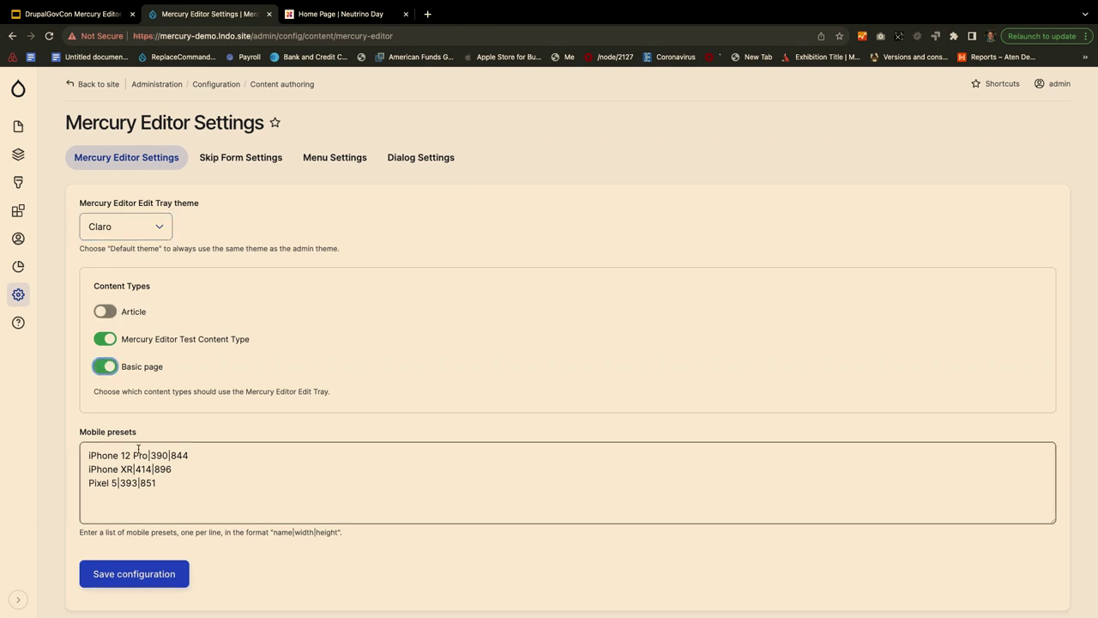
pyautogui.click(153, 482)
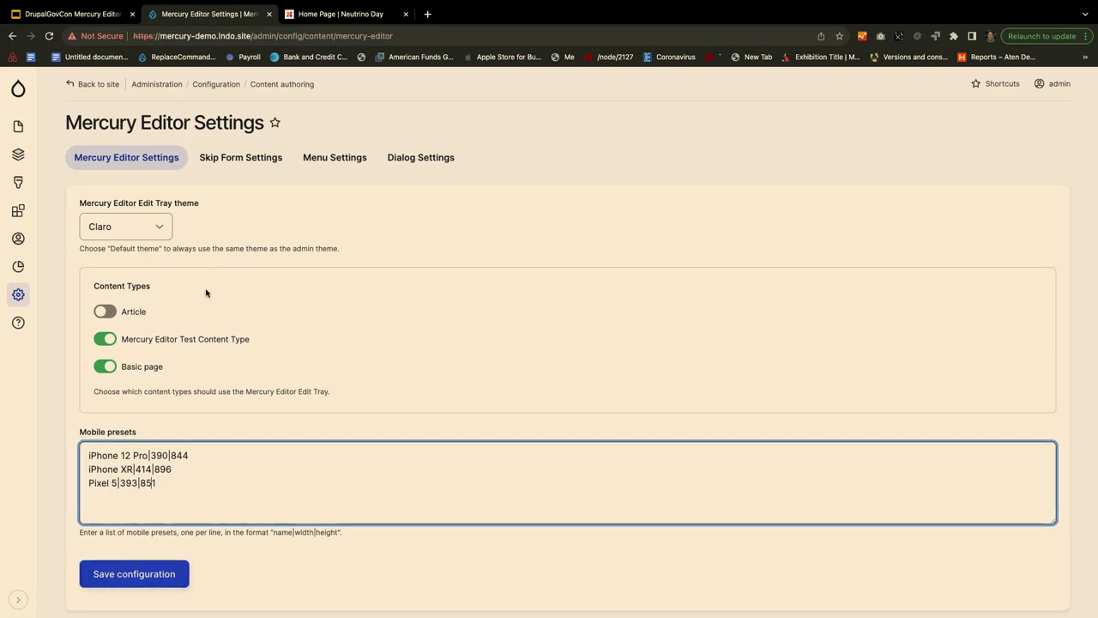
pyautogui.click(229, 161)
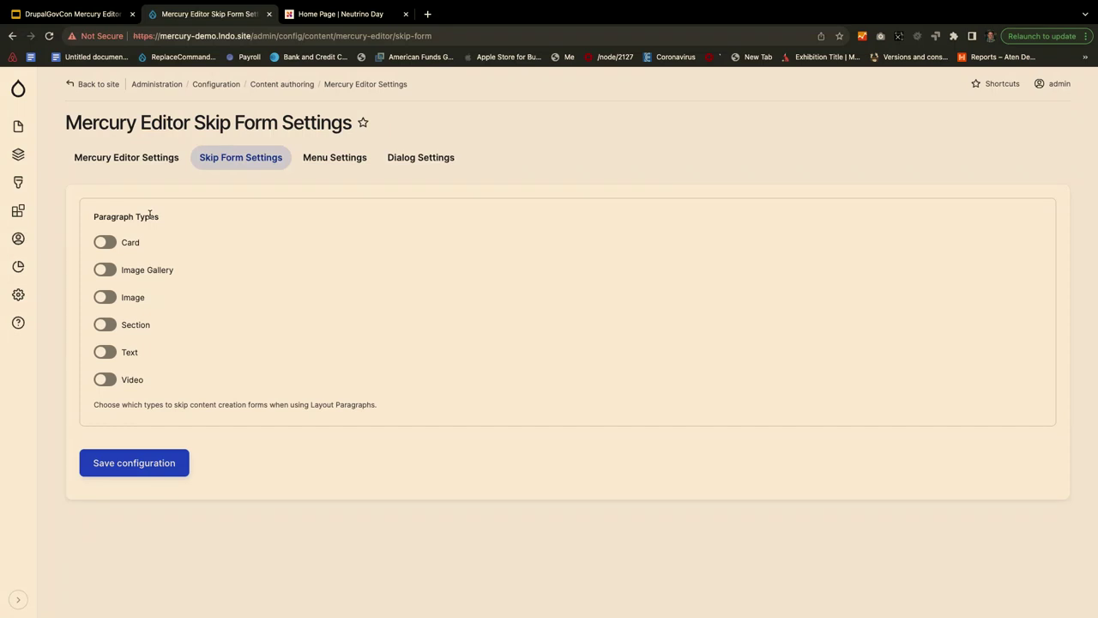
# - Toggle Image's skip-form on and off and review the Menu and Dialog Settings YAML
pyautogui.click(108, 298)
pyautogui.click(109, 298)
pyautogui.click(331, 166)
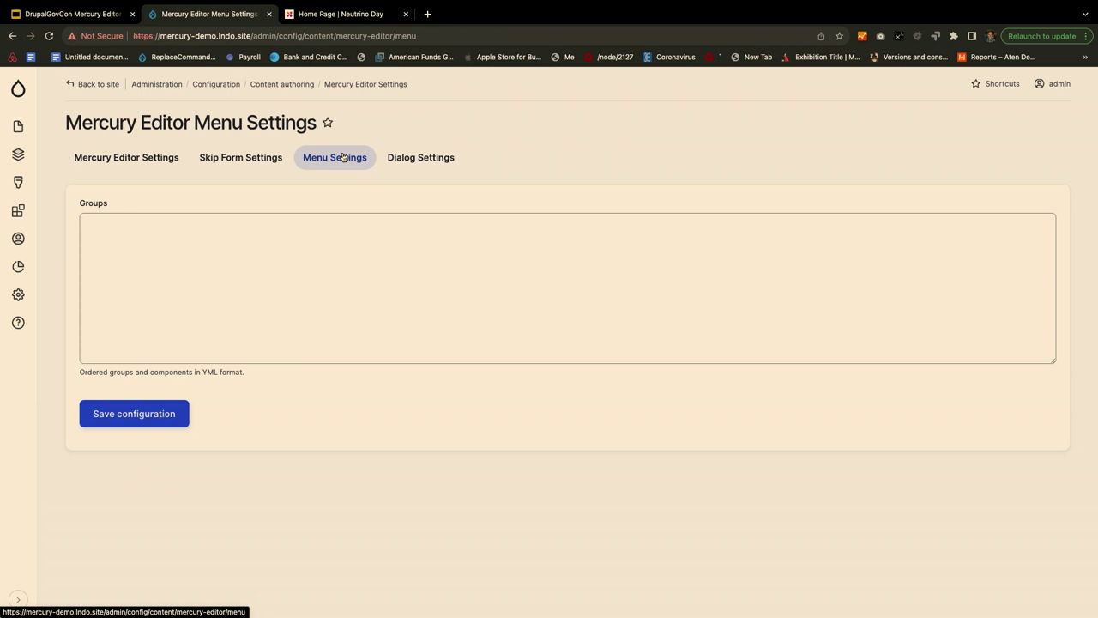
pyautogui.click(412, 168)
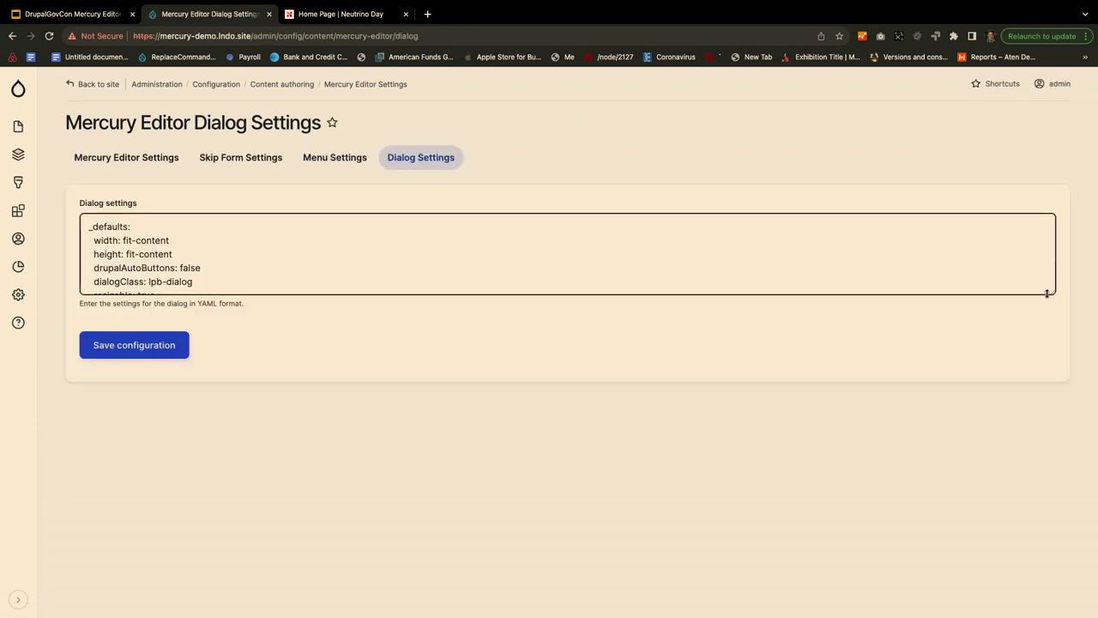
pyautogui.moveTo(1051, 293); pyautogui.dragTo(1059, 395)
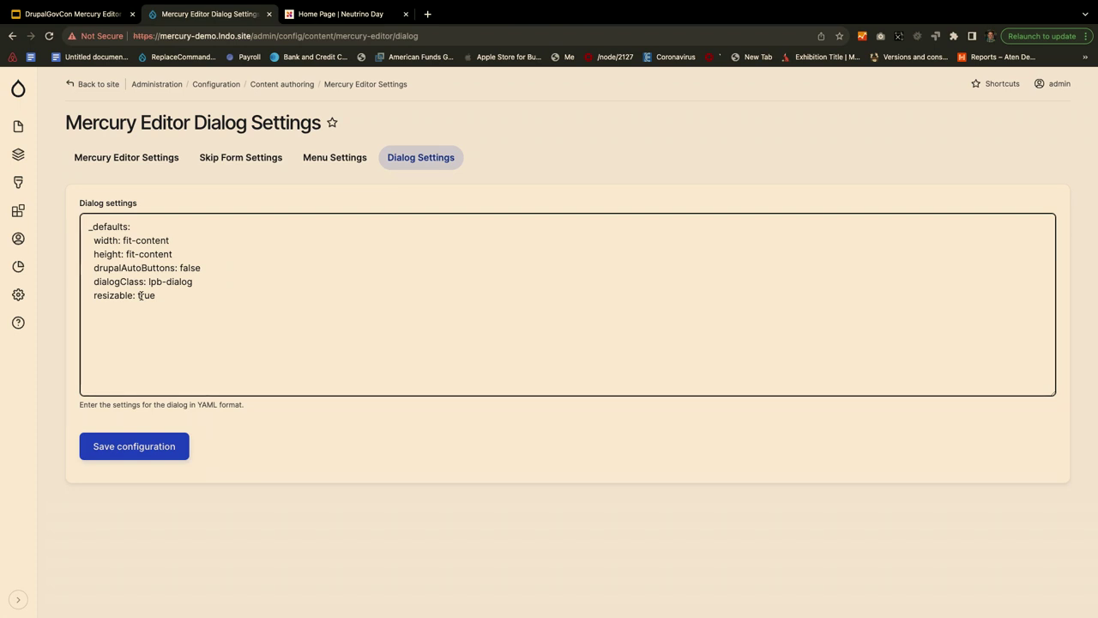
pyautogui.click(137, 160)
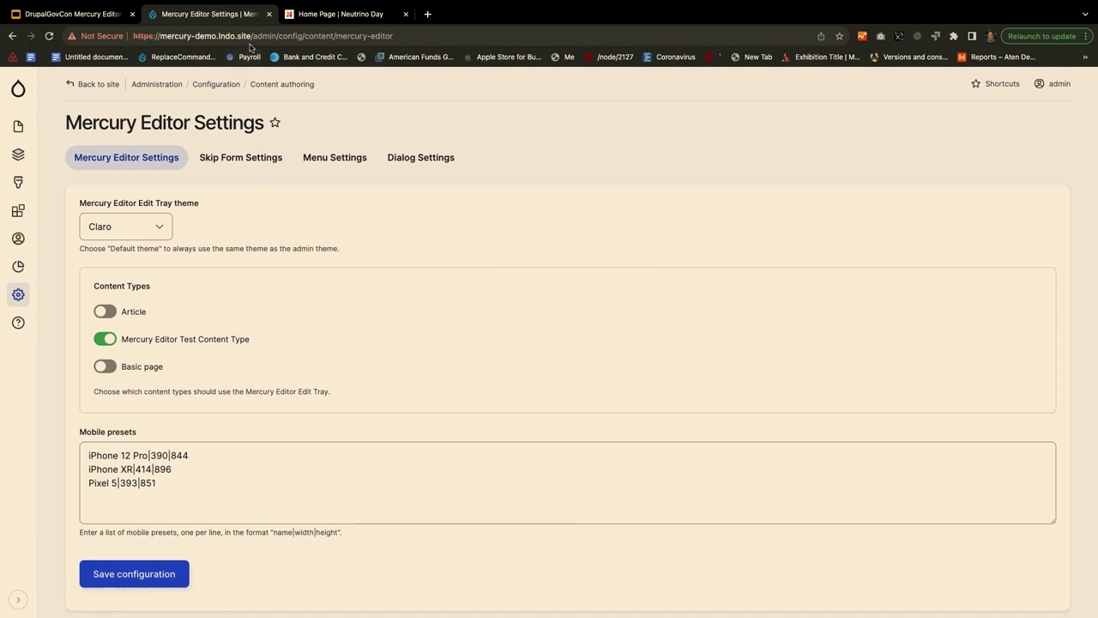
# - Switch to the Neutrino Day homepage and scroll through its video and speakers, then back up
pyautogui.click(316, 17)
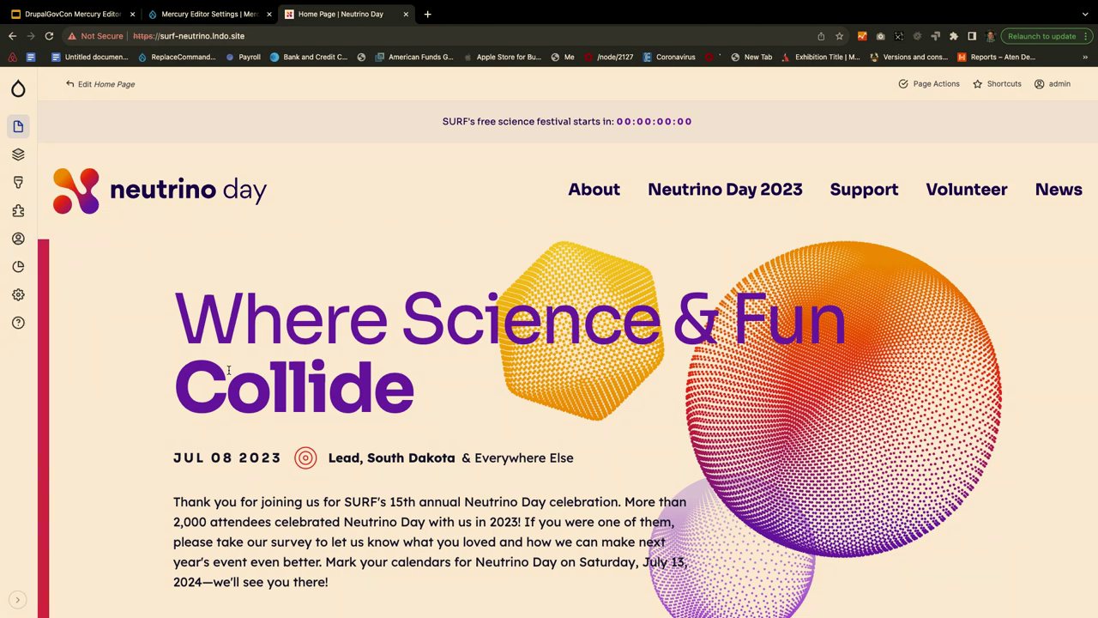
pyautogui.scroll(-1, 309, 429)
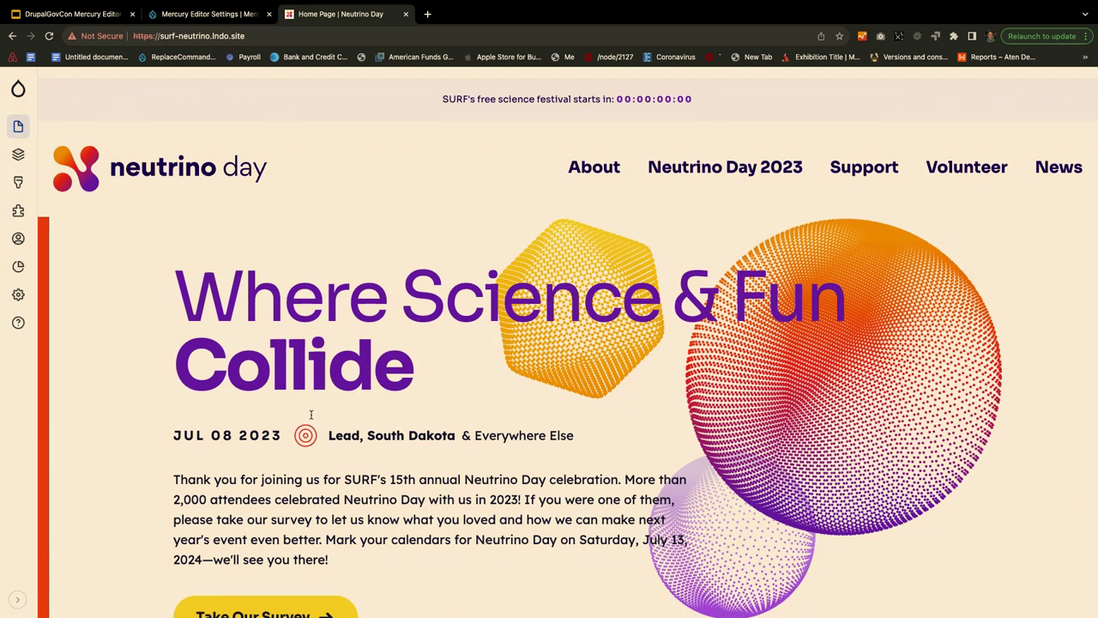
pyautogui.scroll(-5, 312, 418)
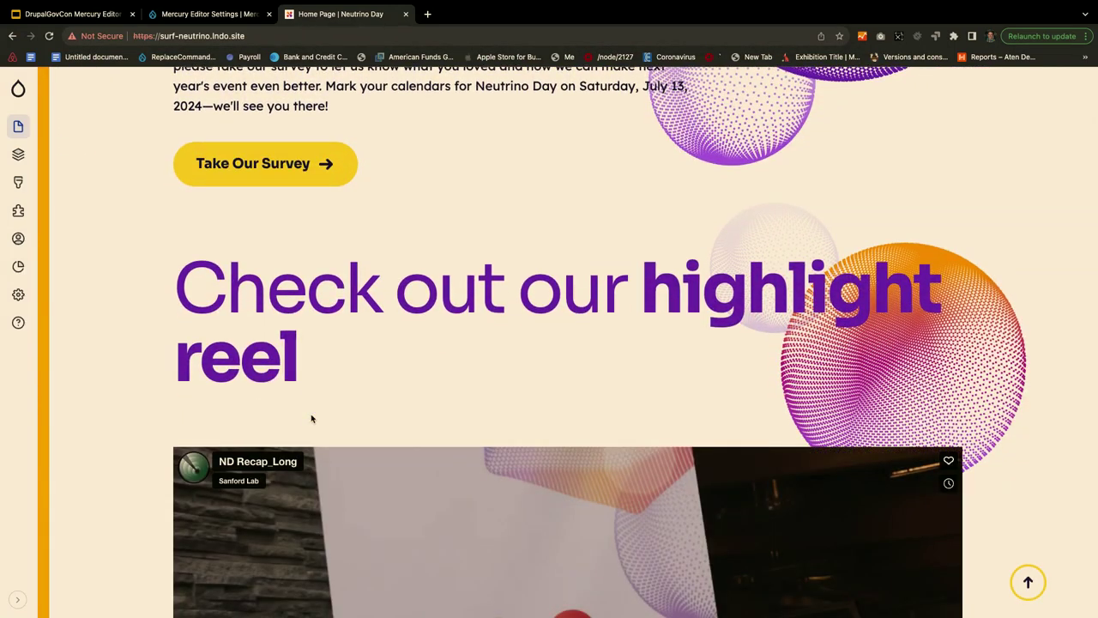
pyautogui.scroll(-1, 311, 417)
pyautogui.scroll(-5, 312, 418)
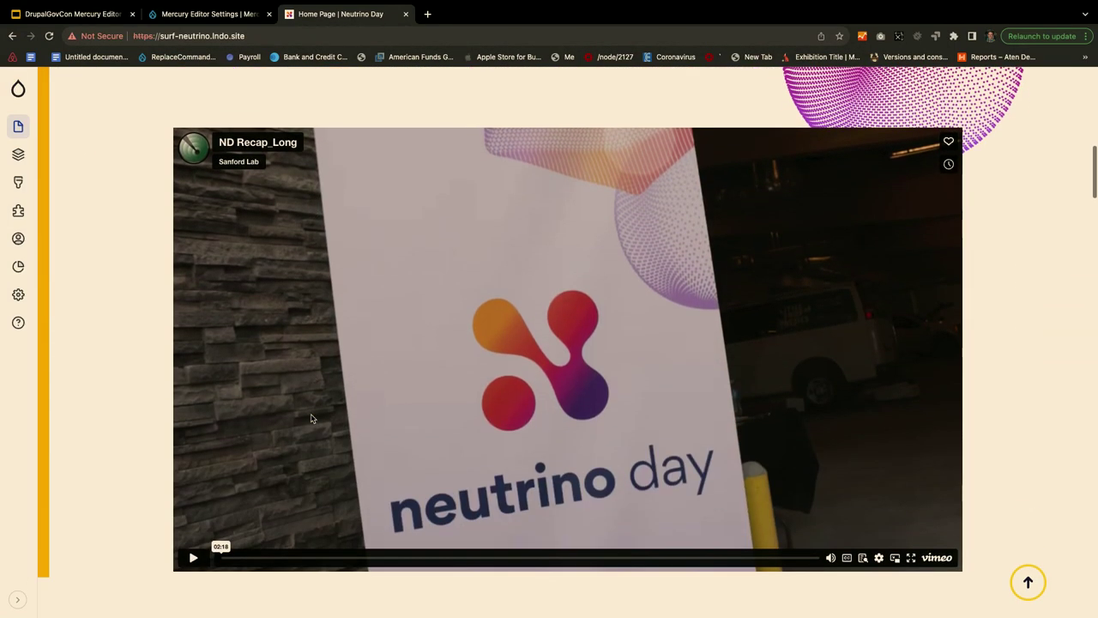
pyautogui.scroll(-5, 312, 418)
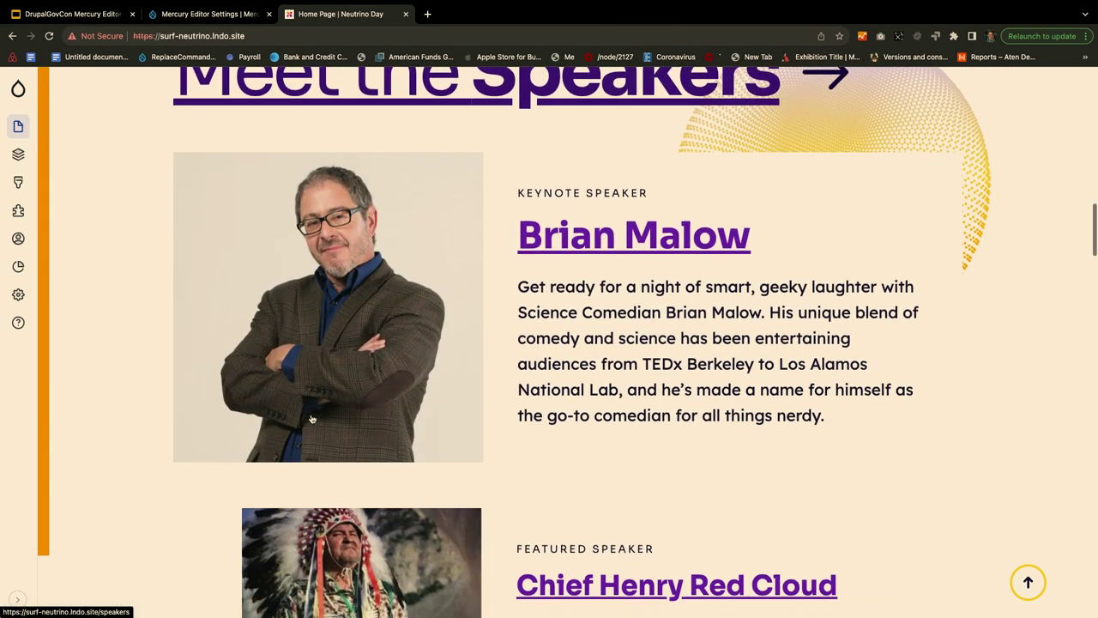
pyautogui.scroll(-1, 312, 418)
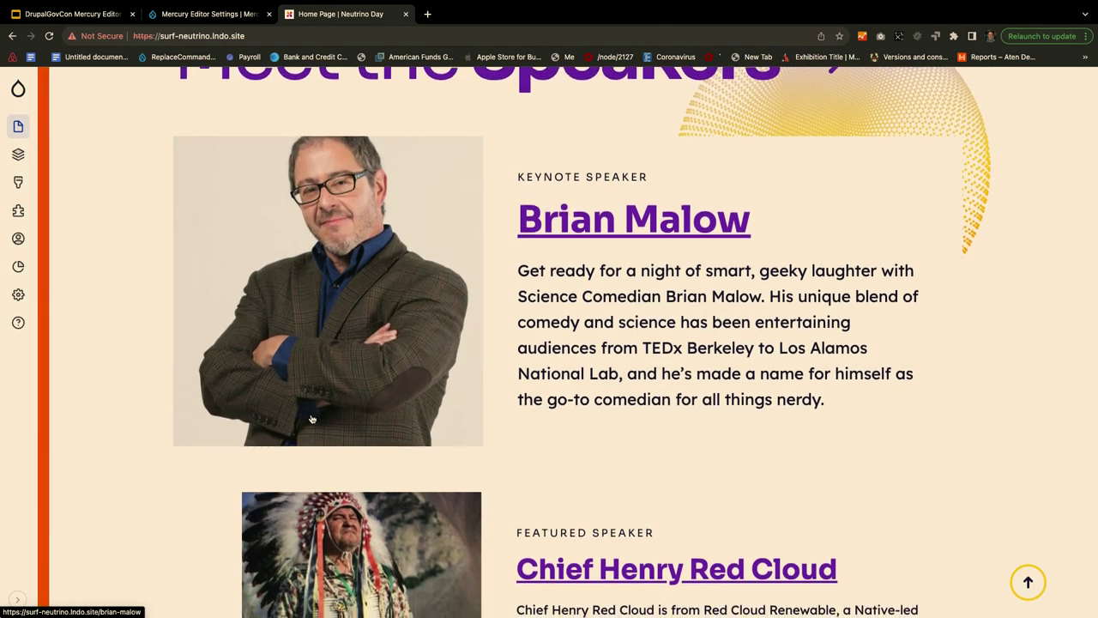
pyautogui.scroll(-4, 311, 419)
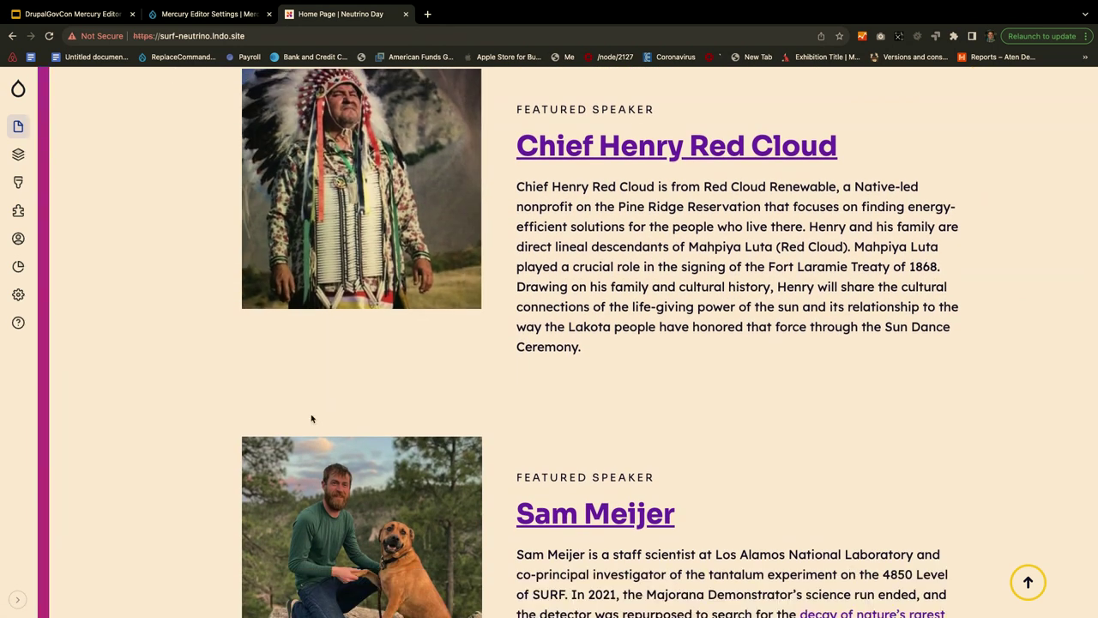
pyautogui.scroll(-3, 311, 418)
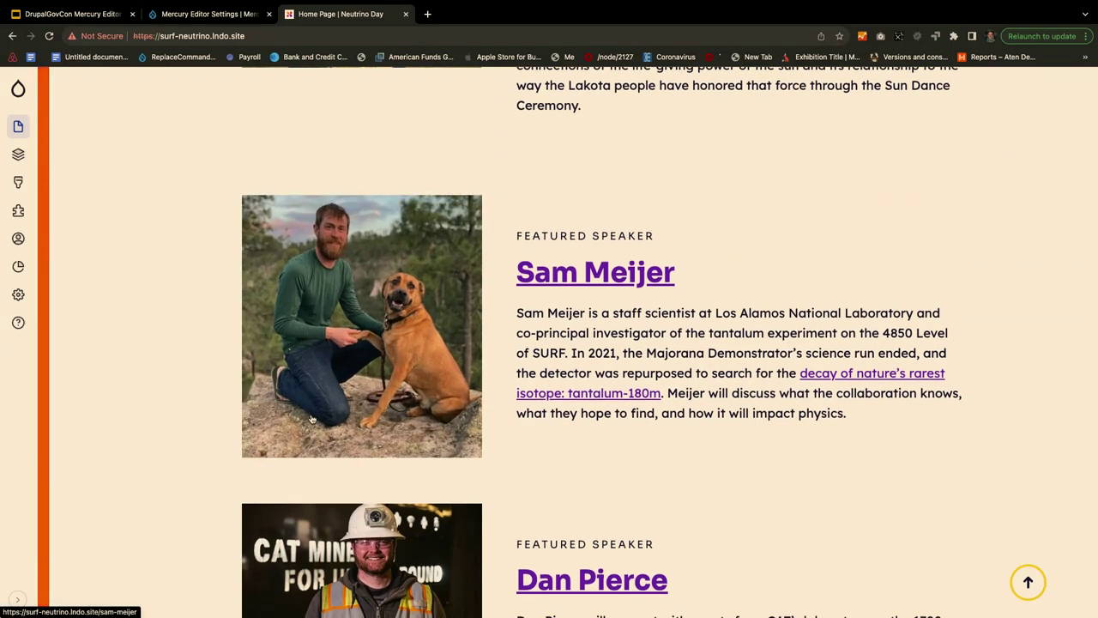
pyautogui.scroll(20, 311, 418)
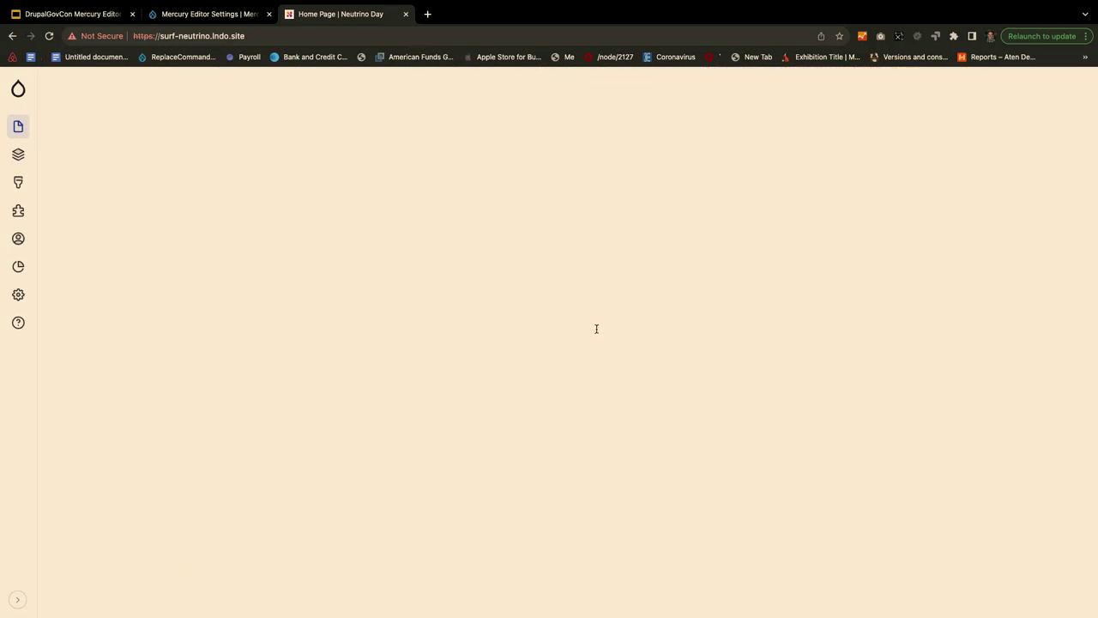
pyautogui.scroll(10, 597, 329)
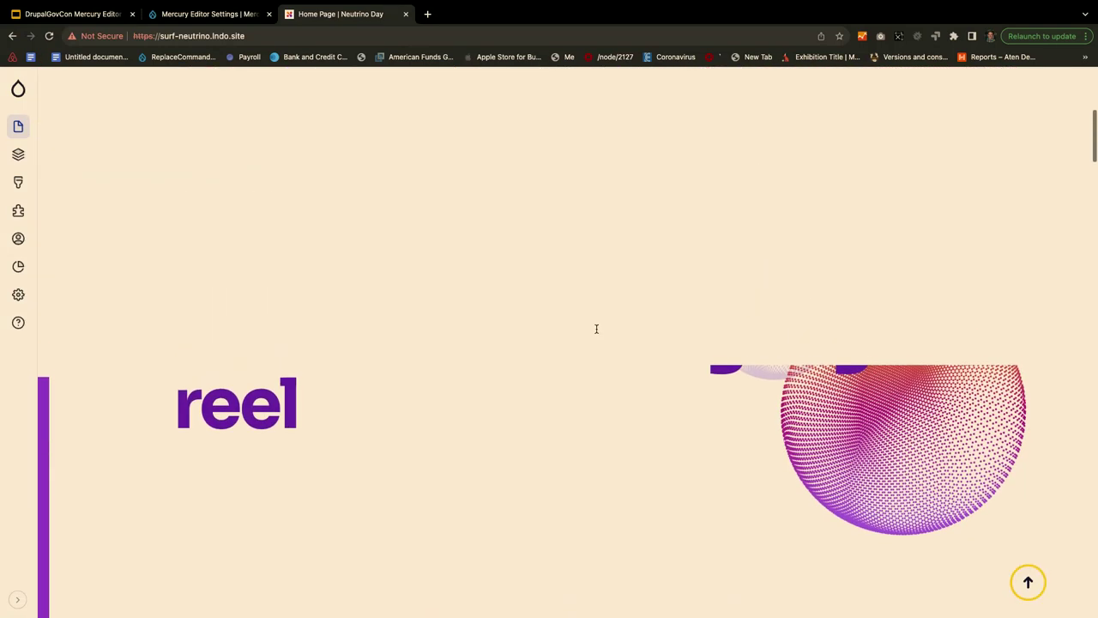
pyautogui.scroll(10, 596, 329)
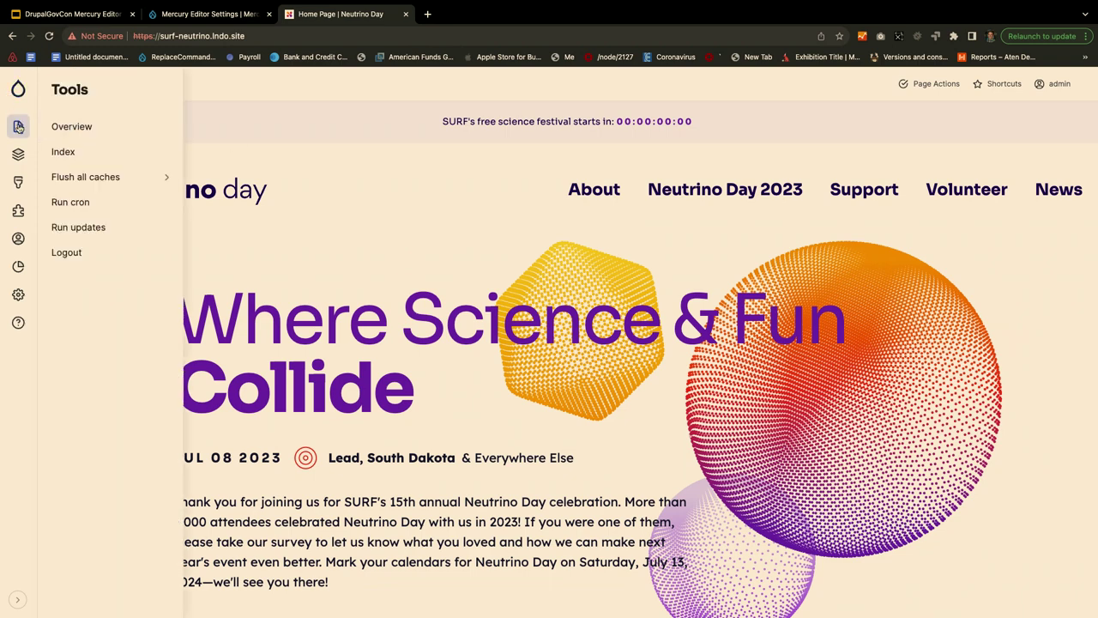
# - Create a new Basic page from Content > Add content
pyautogui.moveTo(18, 127)
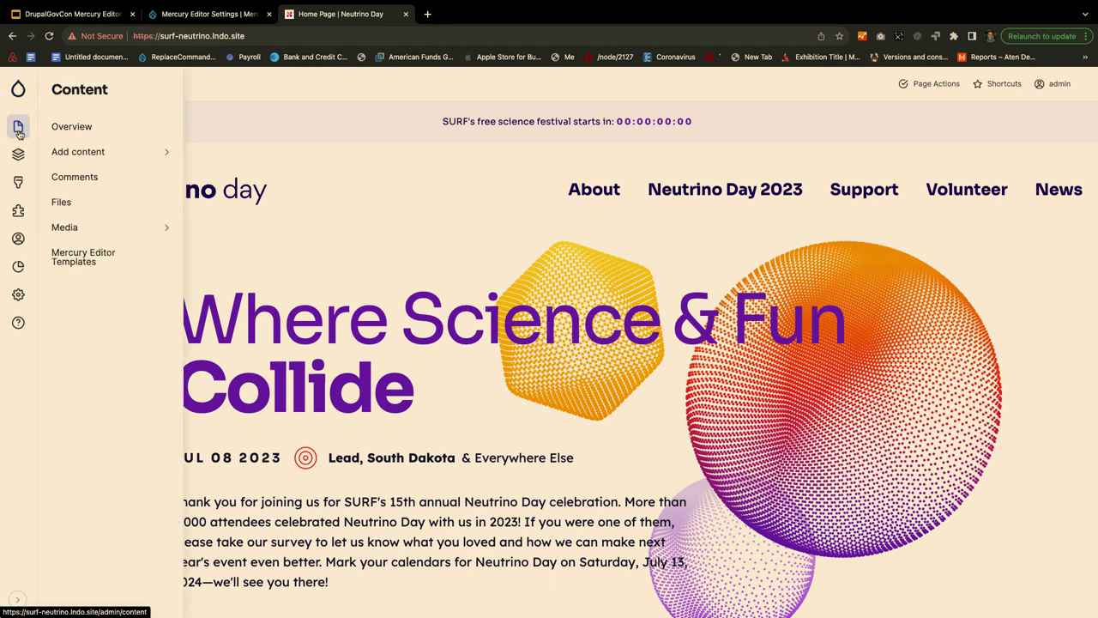
pyautogui.moveTo(97, 148)
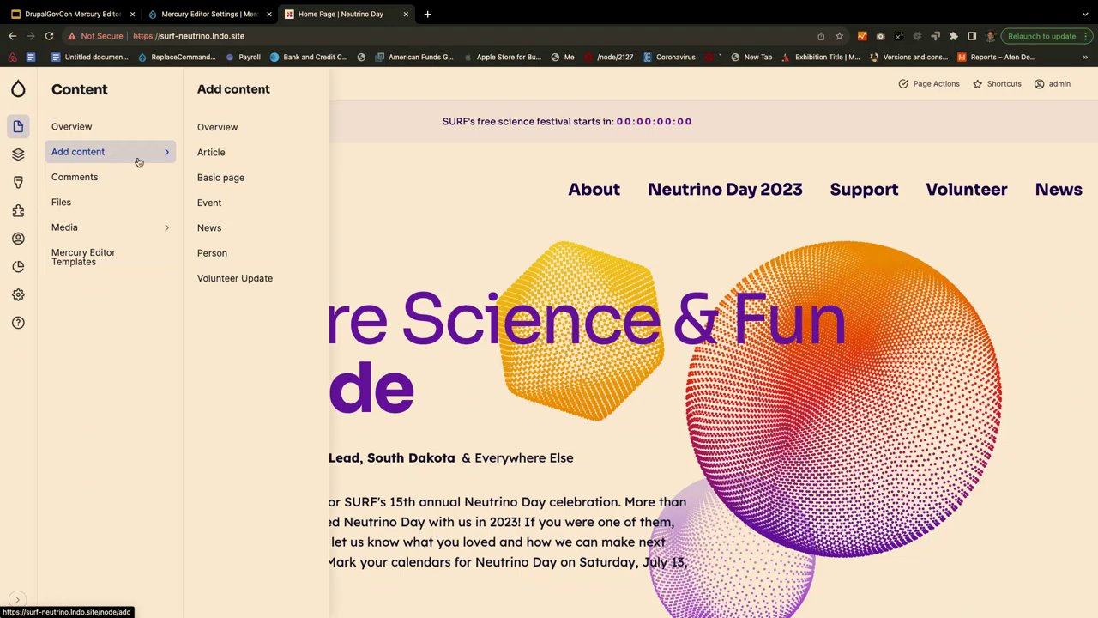
pyautogui.click(218, 181)
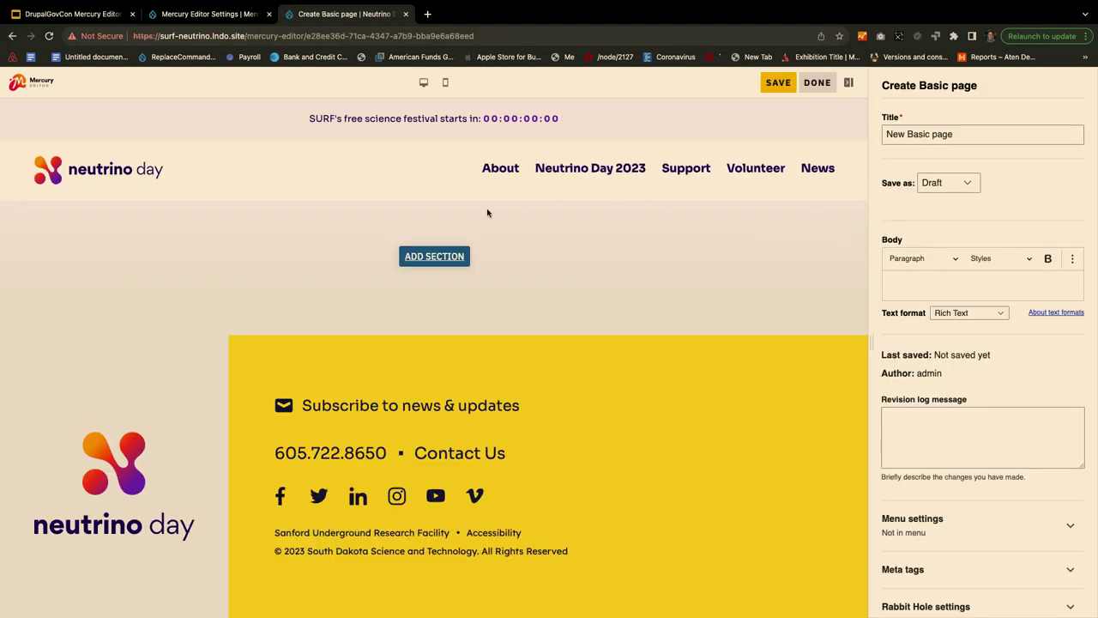
# - Add a one-column section styled with the Option 9 geometric background
pyautogui.click(428, 256)
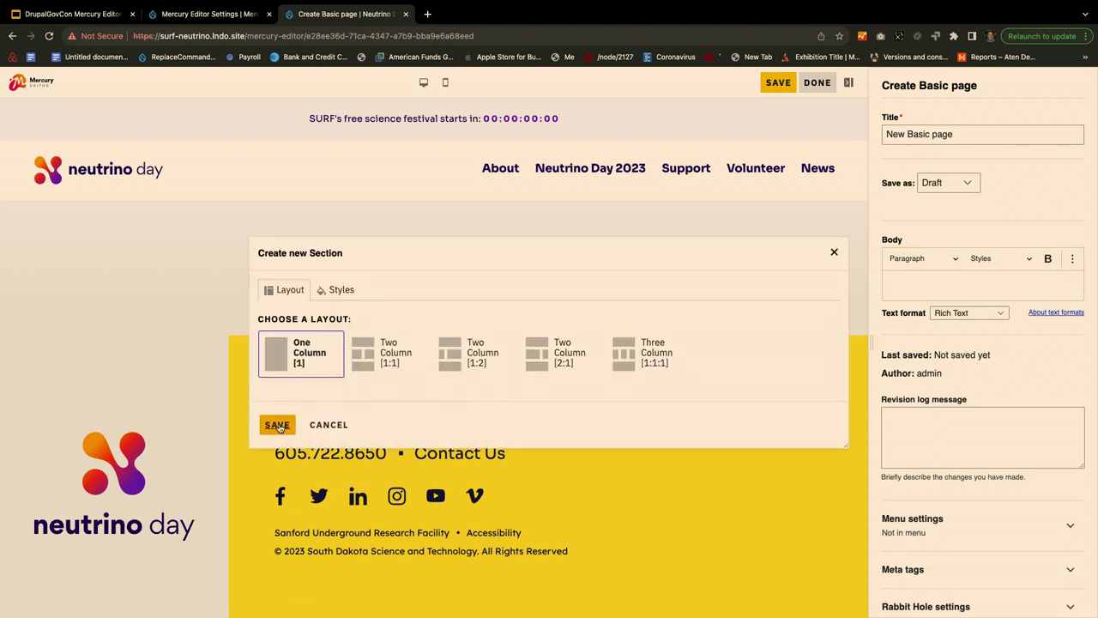
pyautogui.click(339, 289)
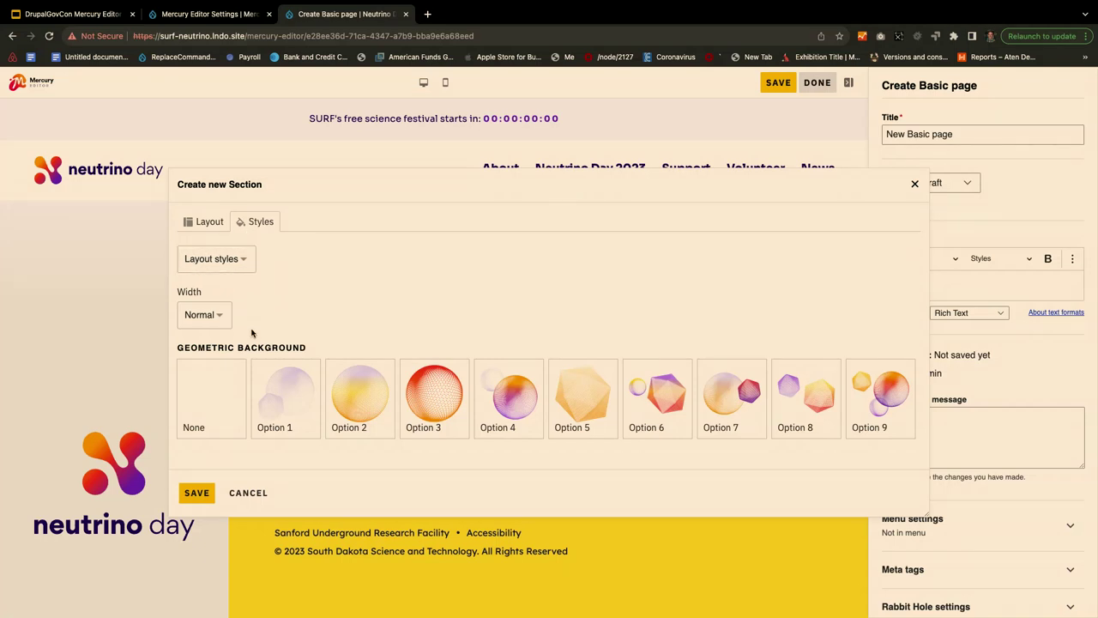
pyautogui.click(886, 394)
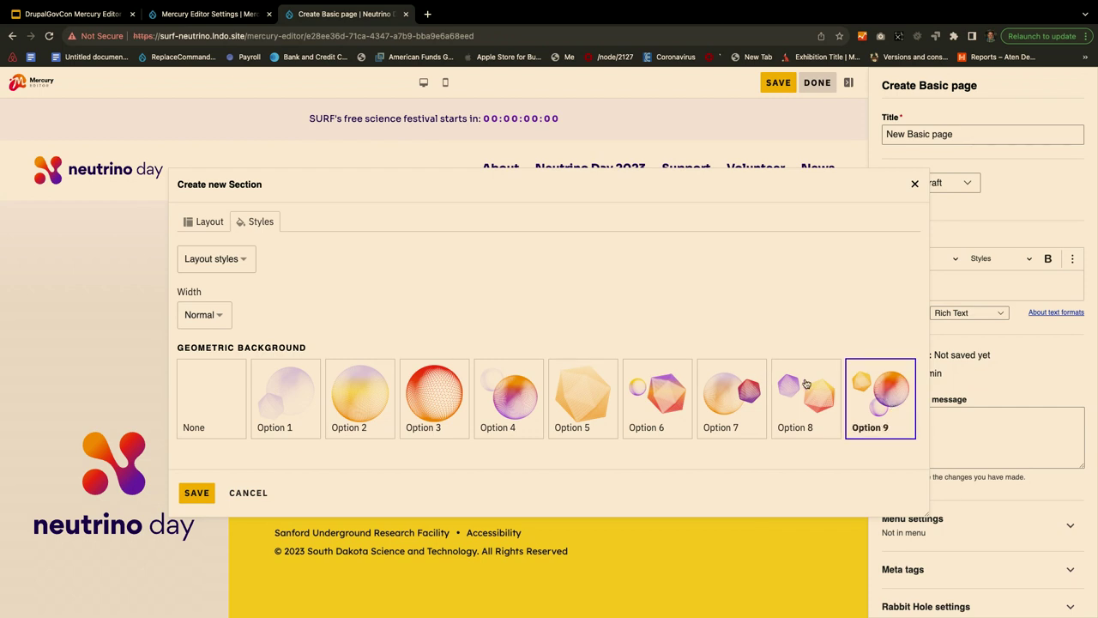
pyautogui.click(196, 495)
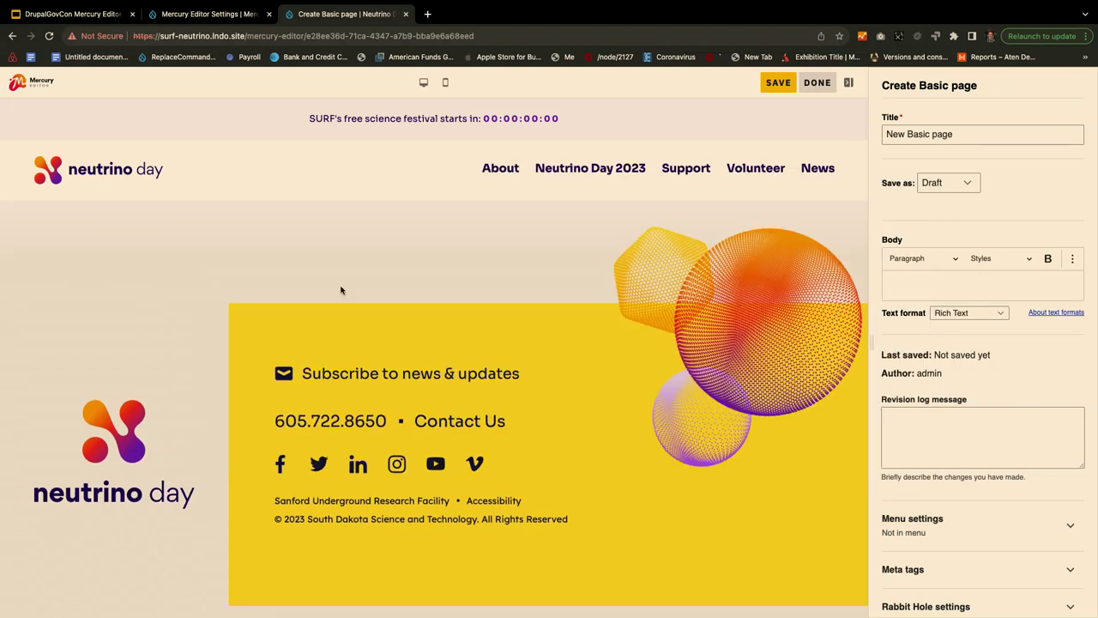
pyautogui.moveTo(402, 215)
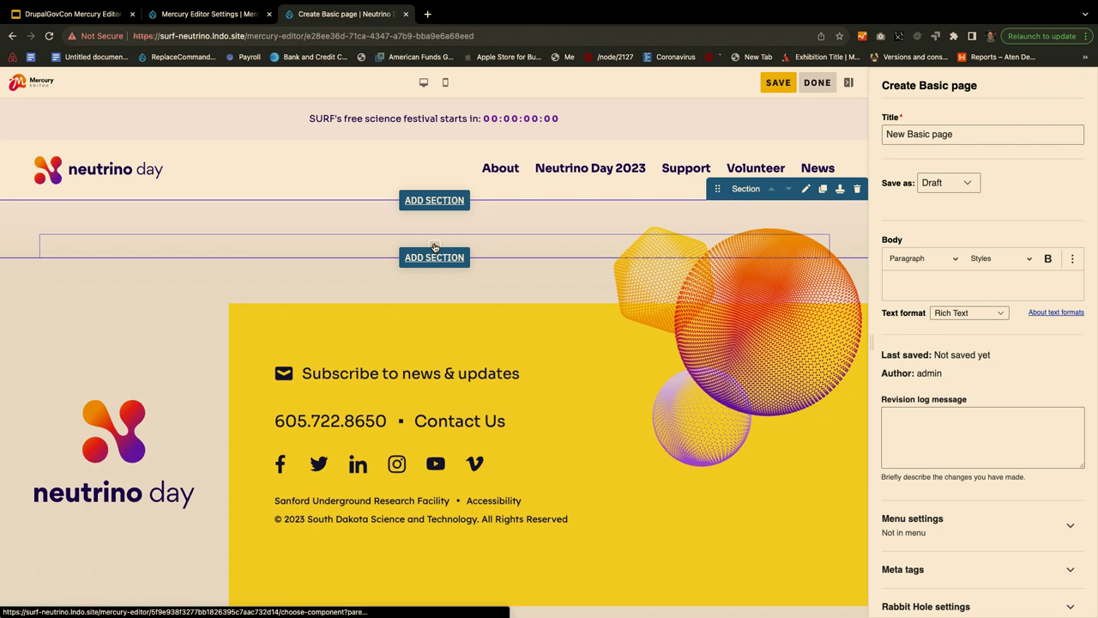
# - Insert a Heading component reading 'Where Science & Fun Collide' sized Heading 2
pyautogui.click(434, 247)
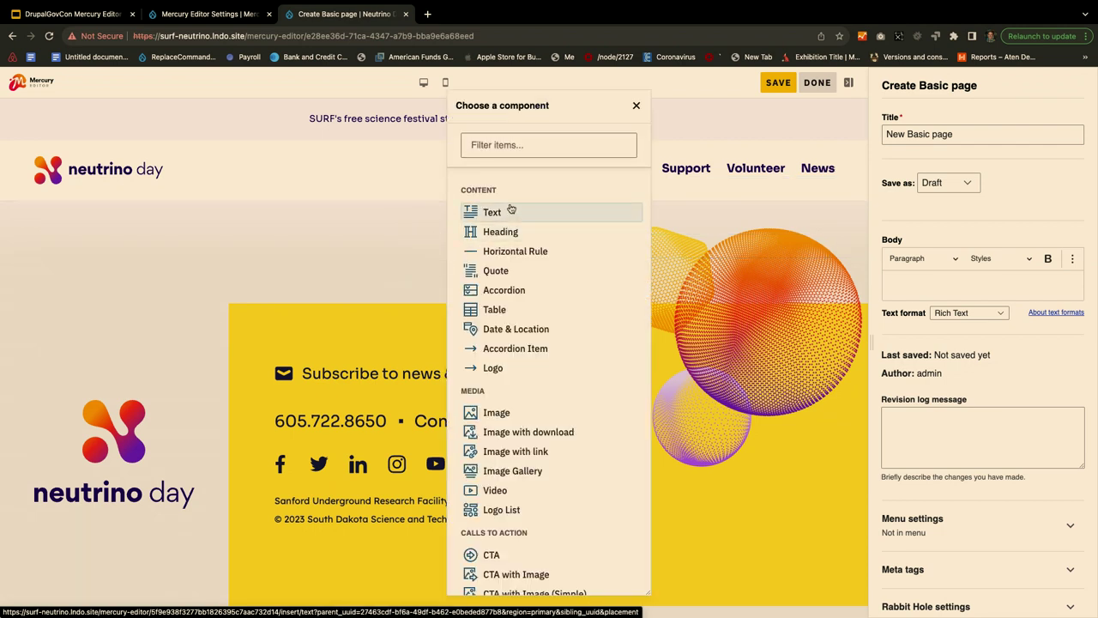
pyautogui.scroll(-3, 525, 384)
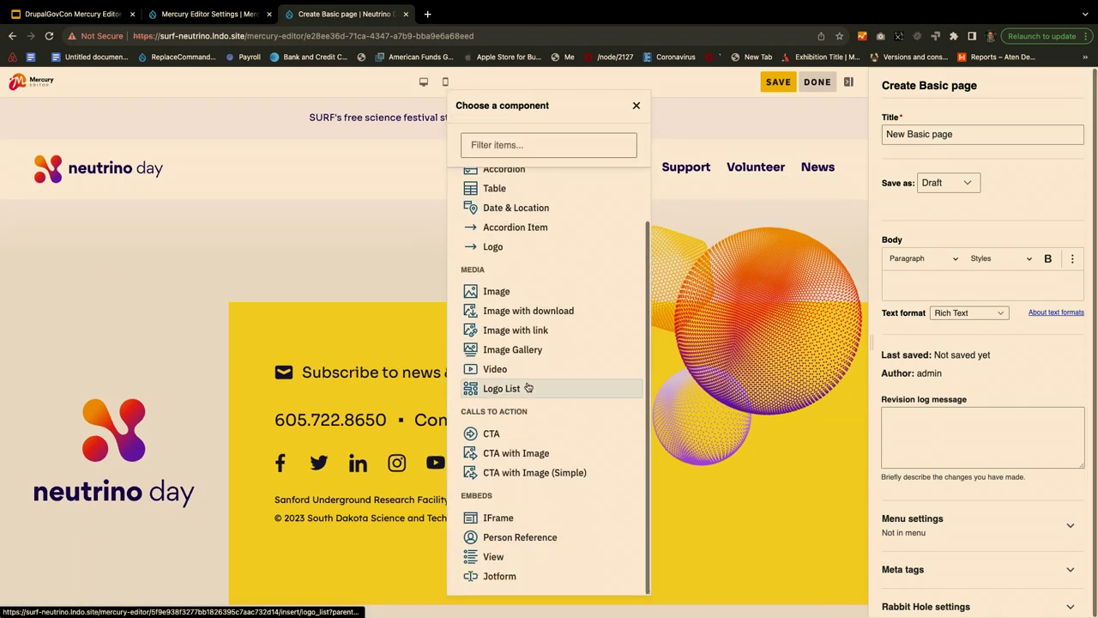
pyautogui.scroll(3, 527, 387)
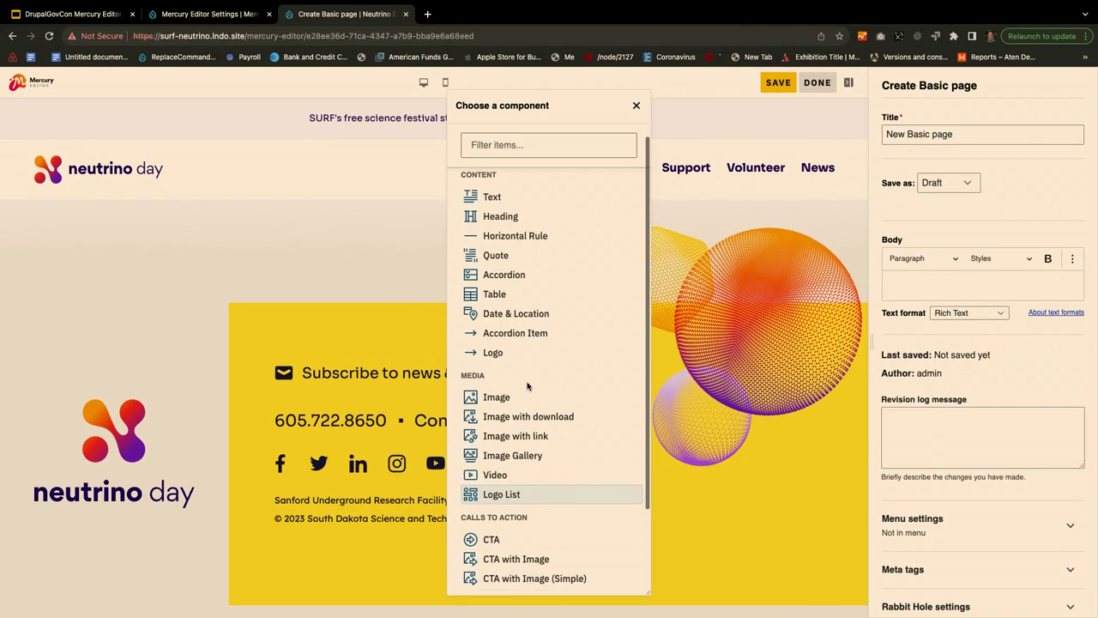
pyautogui.scroll(-3, 526, 385)
pyautogui.scroll(3, 527, 376)
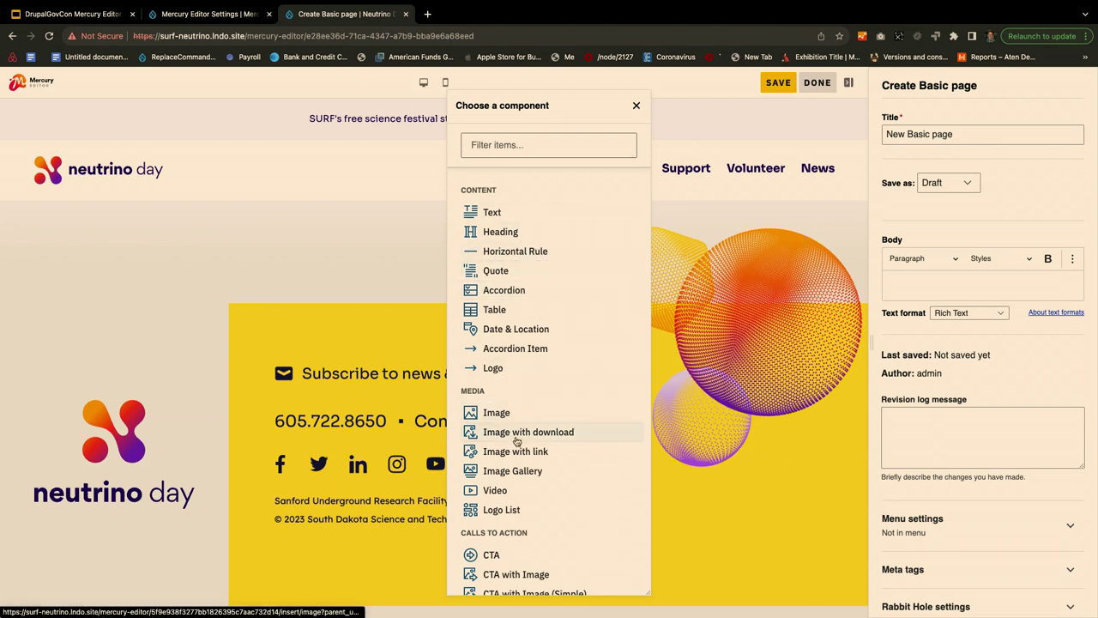
pyautogui.click(490, 231)
pyautogui.click(478, 221)
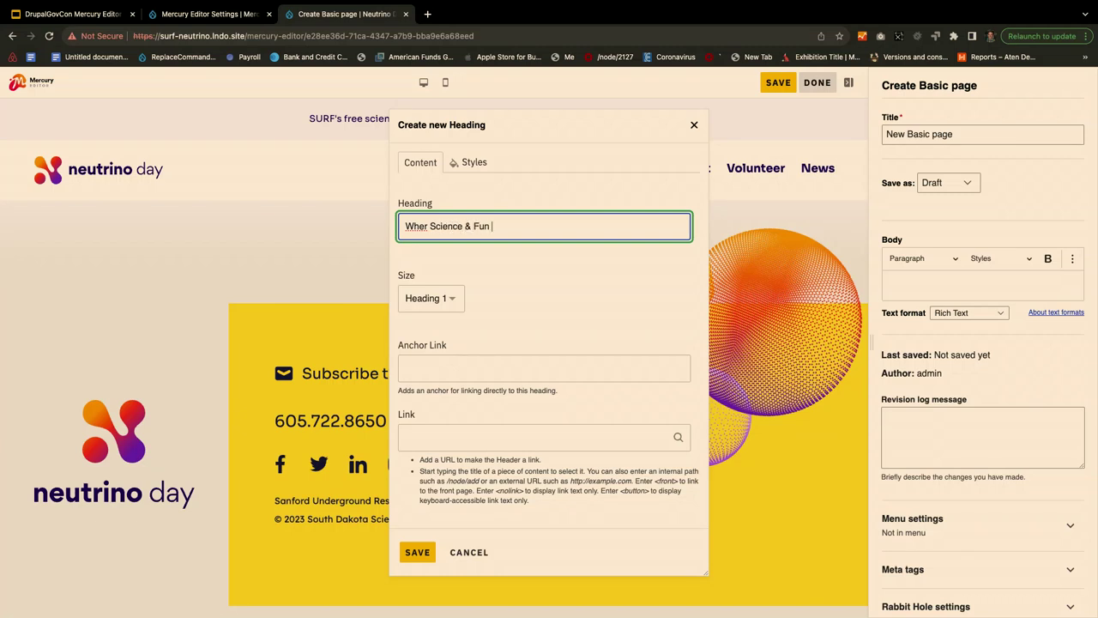
pyautogui.click(449, 298)
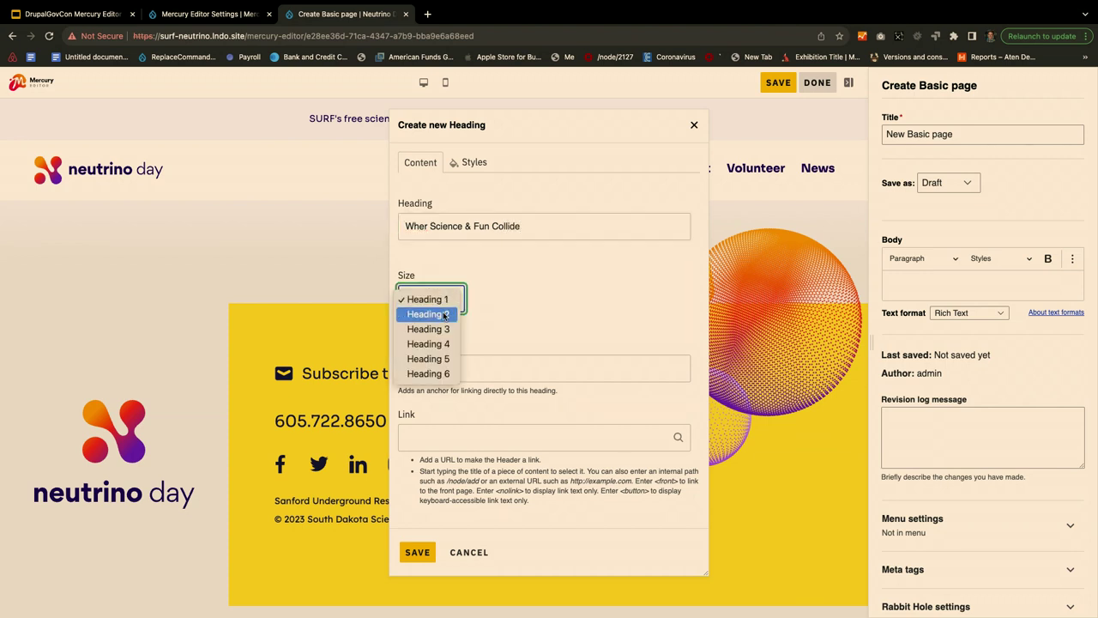
pyautogui.click(444, 315)
# - Fix the heading typo, set its font style to Normal, and save it
pyautogui.click(429, 226)
pyautogui.write('e')
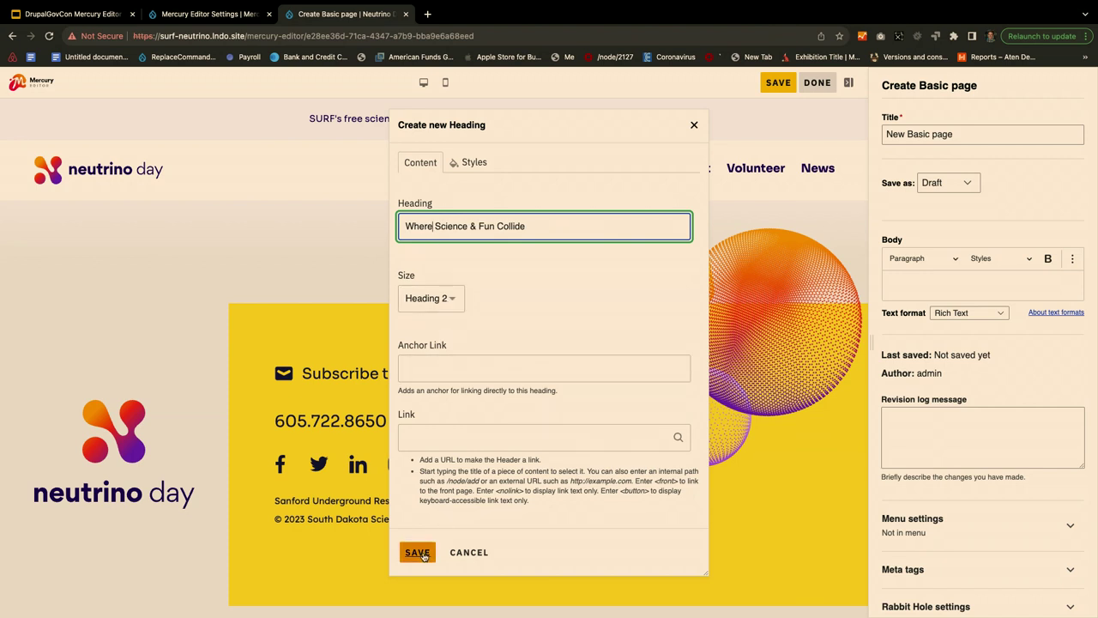
pyautogui.click(470, 162)
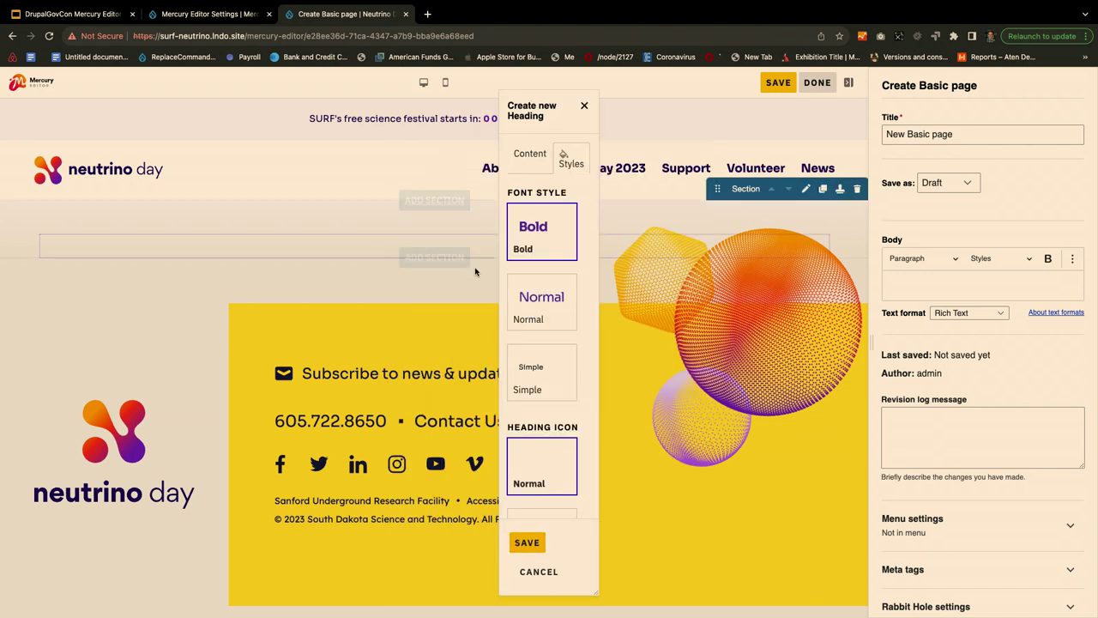
pyautogui.click(540, 316)
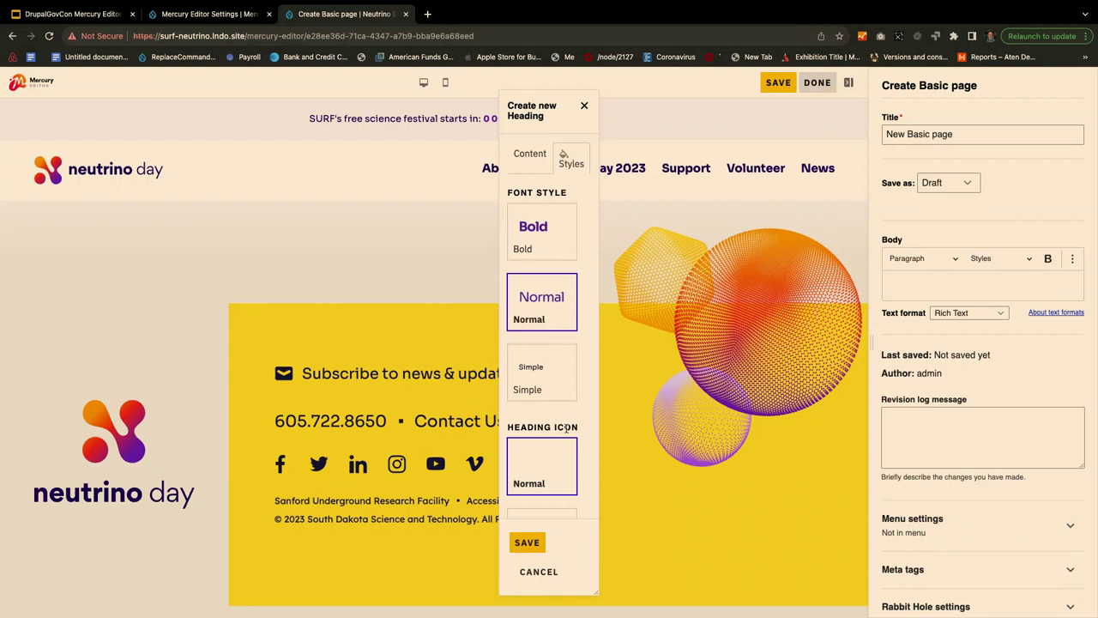
pyautogui.click(527, 543)
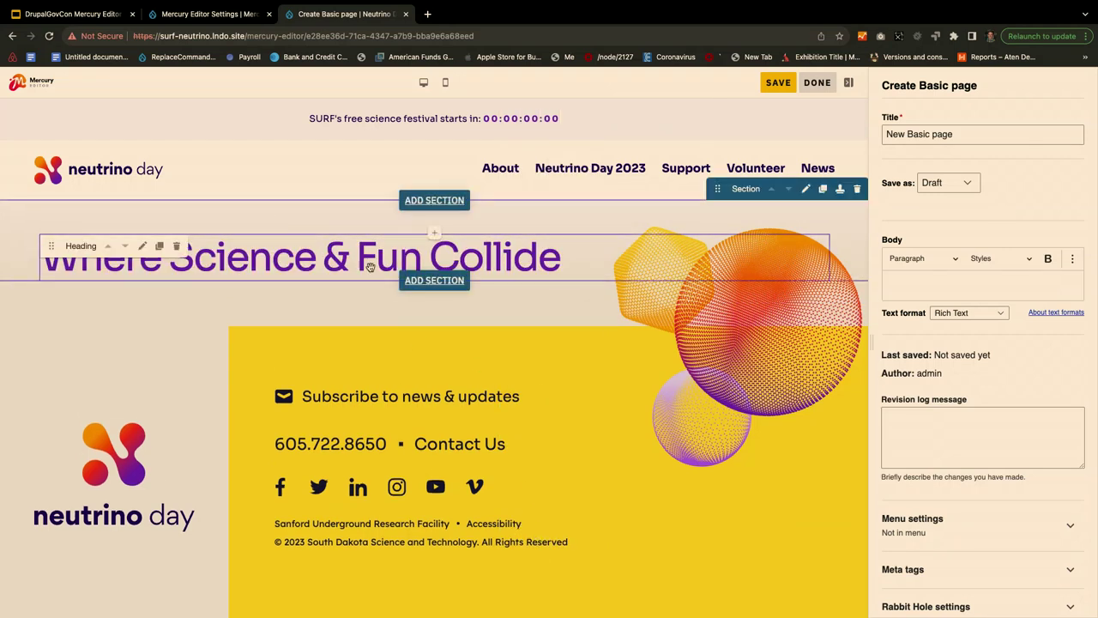
# - Insert a Text component containing the pasted Neutrino Day thank-you paragraph
pyautogui.click(435, 234)
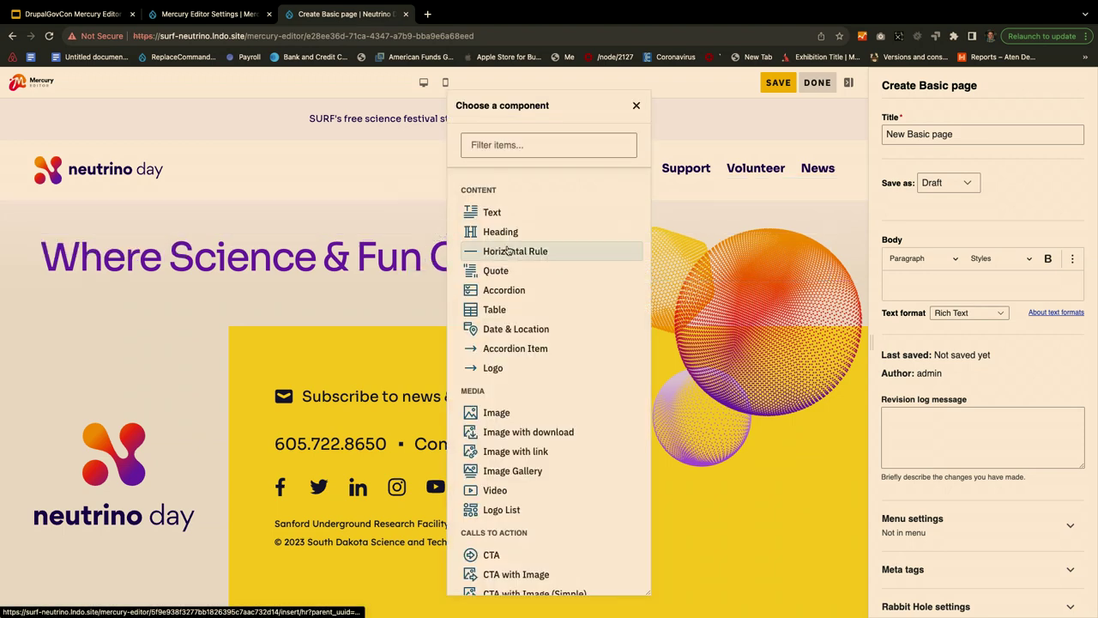
pyautogui.click(505, 212)
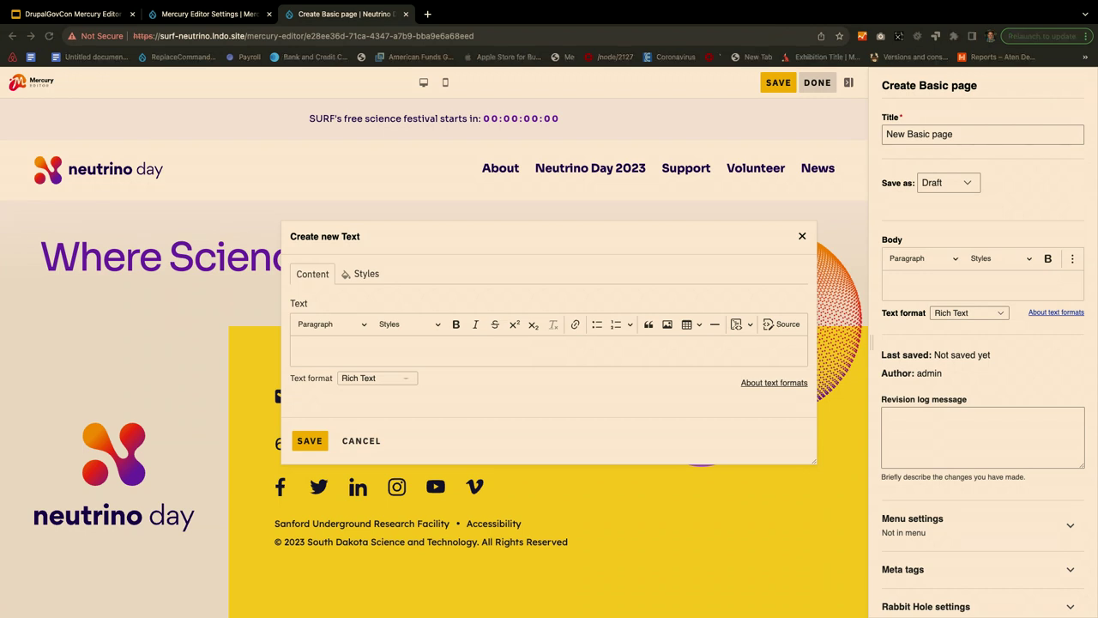
pyautogui.click(451, 353)
pyautogui.write("Thank you for joining us for SURF's 15th annual Neutrino Day celebration. More than 2,000 attendees celebrated Neutrino Day with us in 2023! If you were one of them, please take our survey to let us know what you loved and how we can make next year's event even better. Mark your calendars for Neutrino Day on Saturday, July 13, 2024—we'll see you there!")
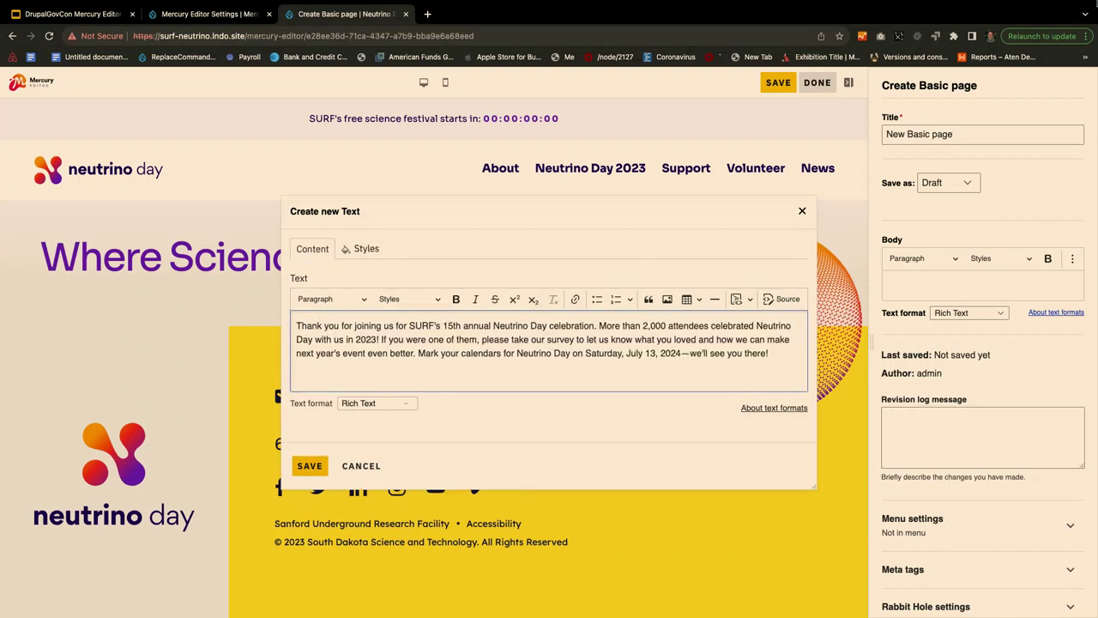
pyautogui.hotkey('ctrl', 'Up')
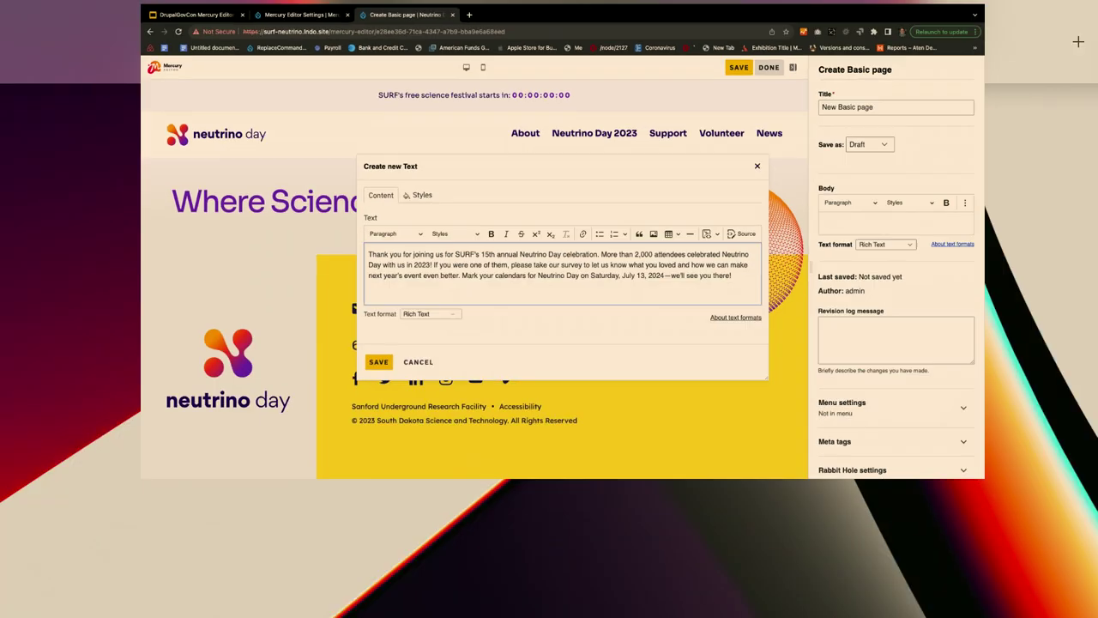
pyautogui.press('Escape')
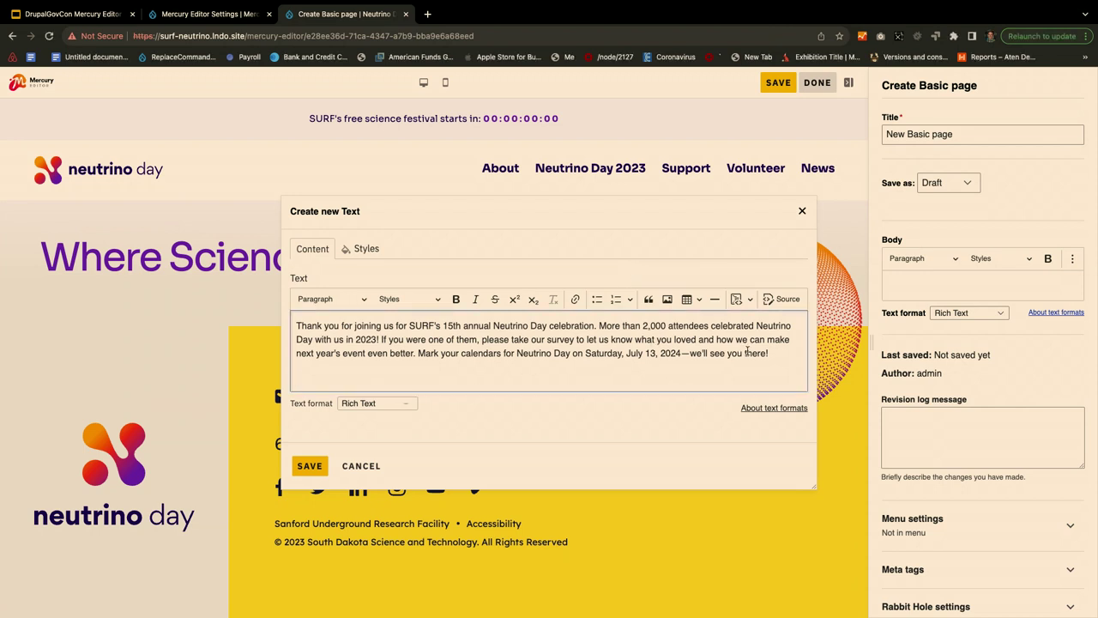
pyautogui.press('Return')
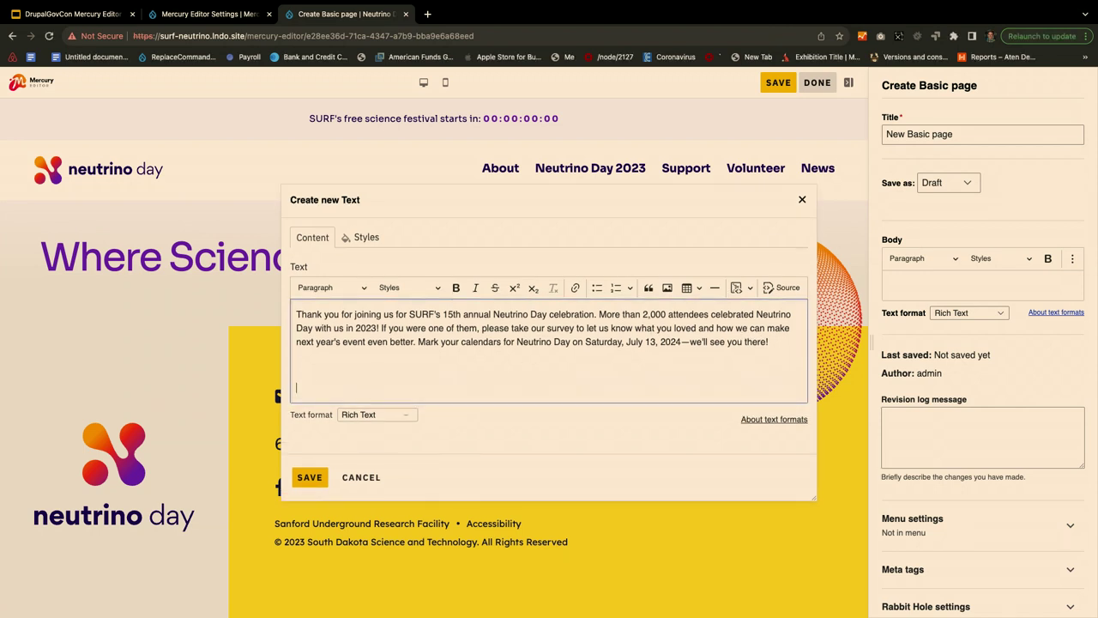
pyautogui.press('BackSpace')
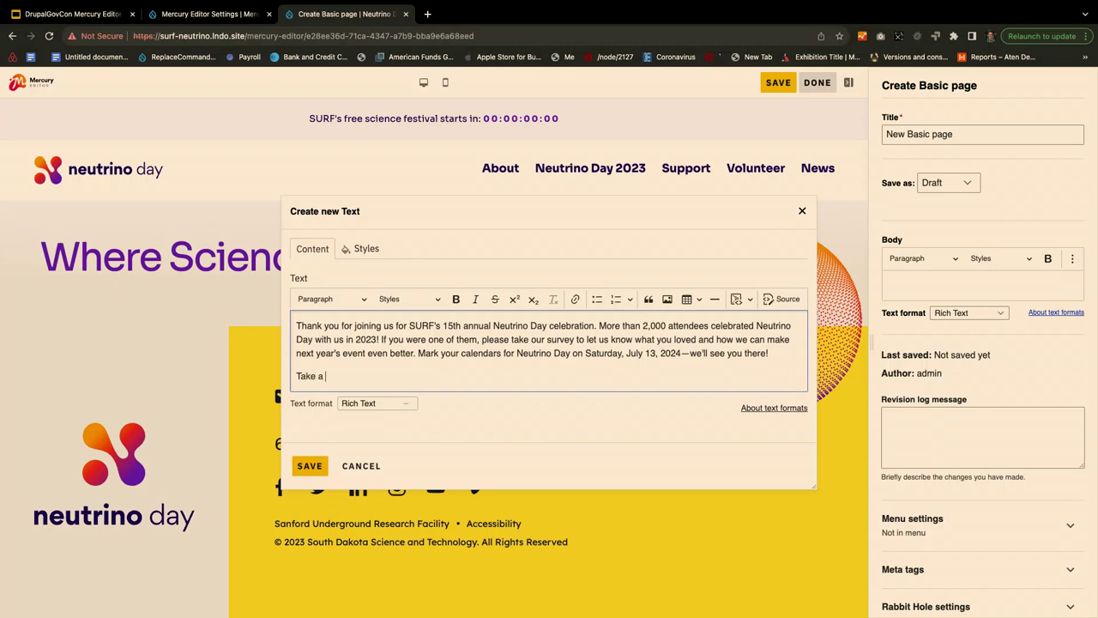
# - Link the 'Take a survey' line to /survey, style it as a Yellow button, and save
pyautogui.press('super+shift+Left')
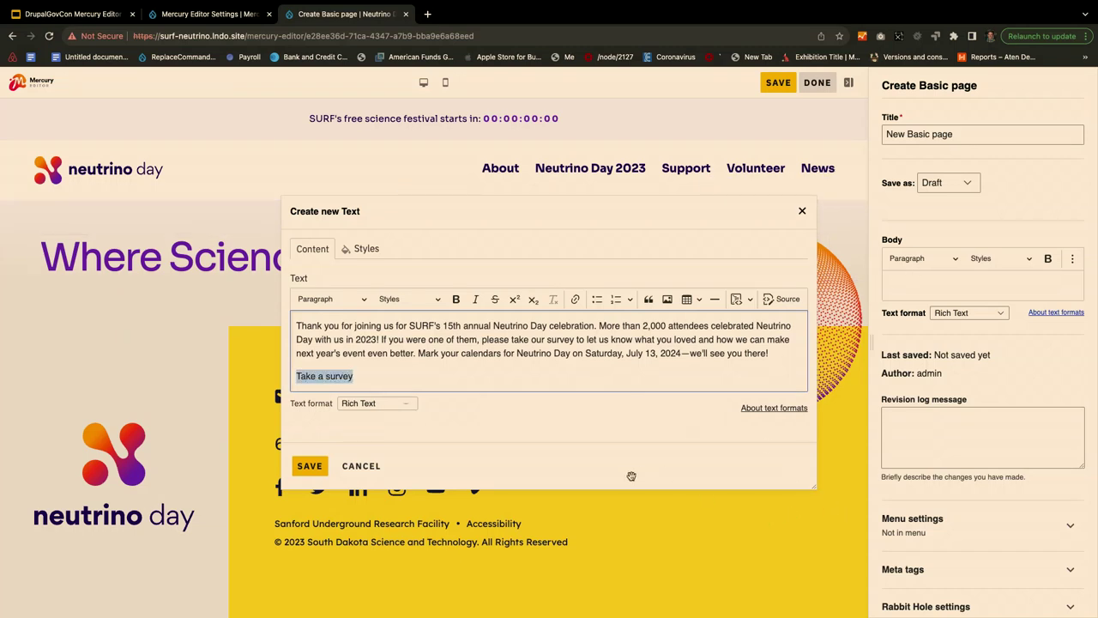
pyautogui.click(574, 301)
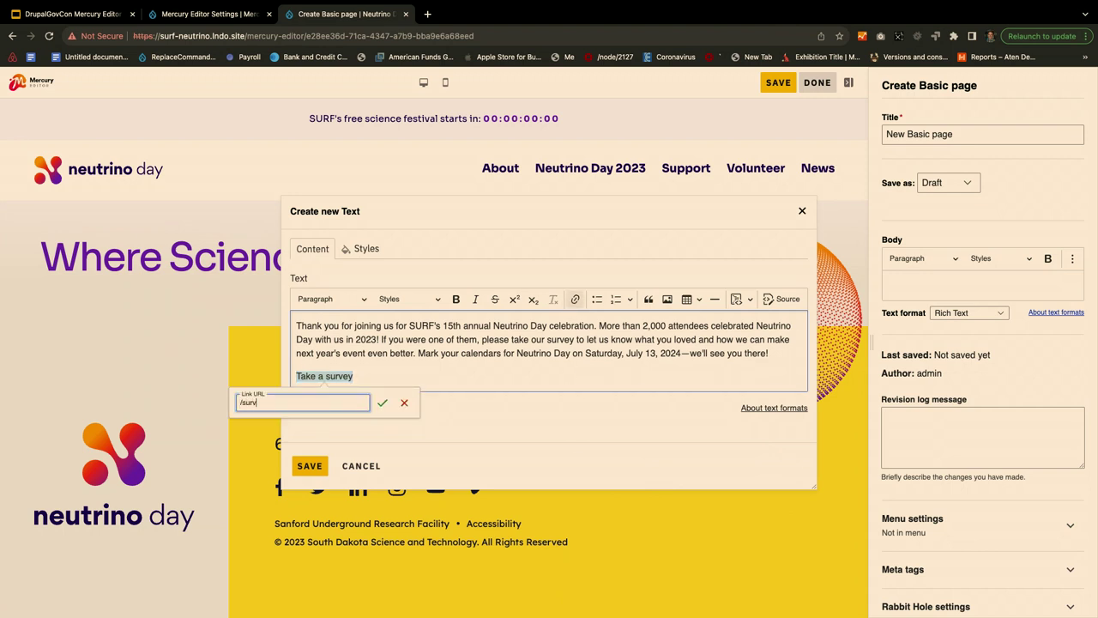
pyautogui.press('Return')
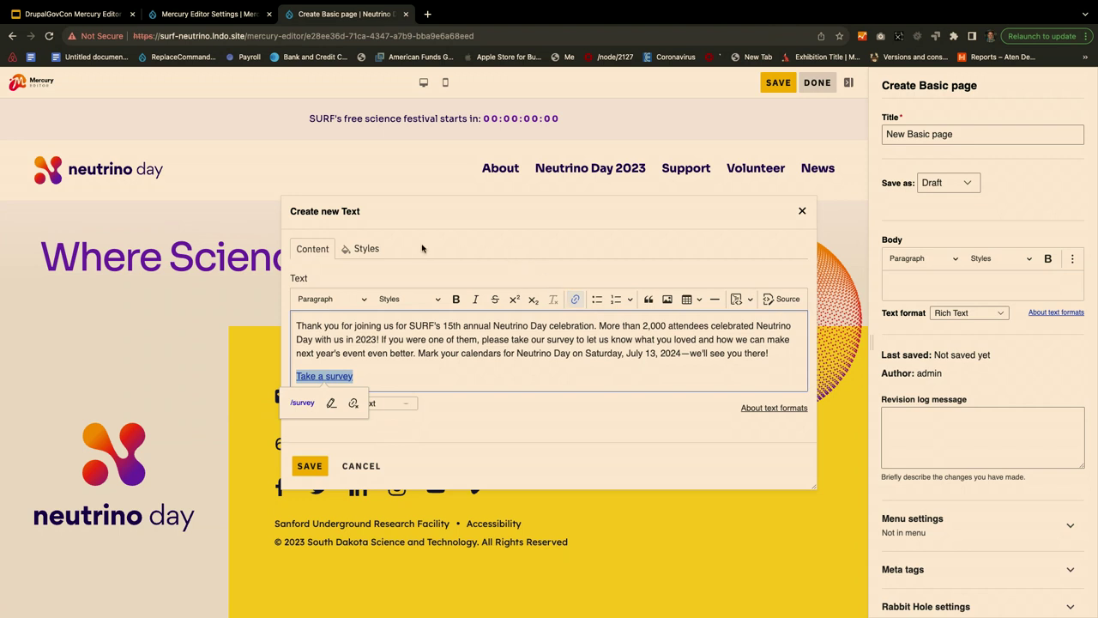
pyautogui.click(384, 300)
pyautogui.scroll(-2, 416, 403)
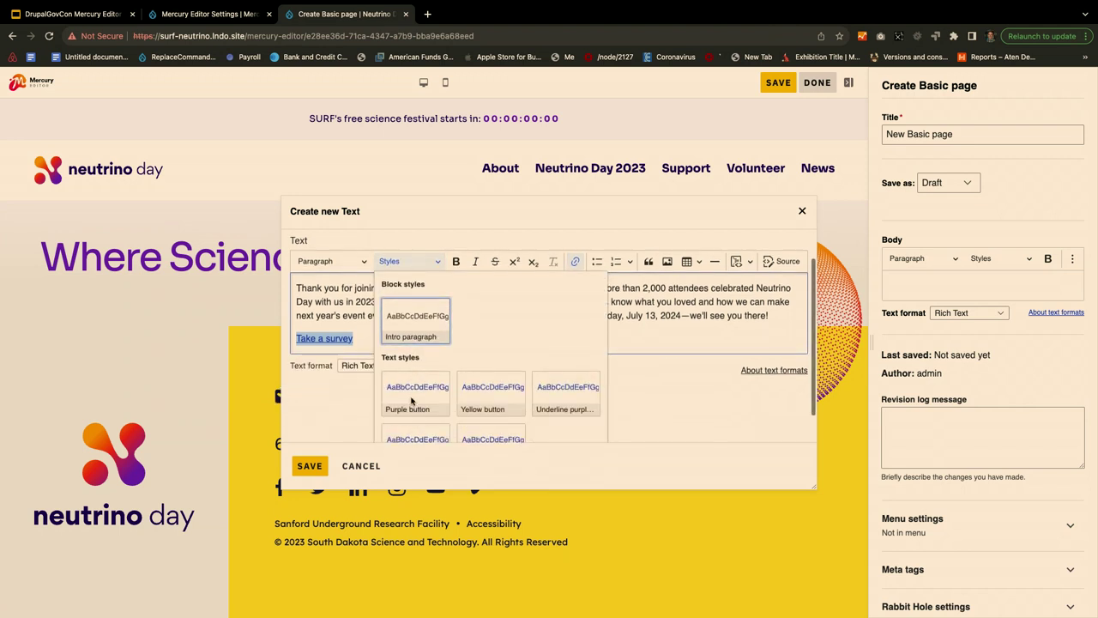
pyautogui.click(473, 403)
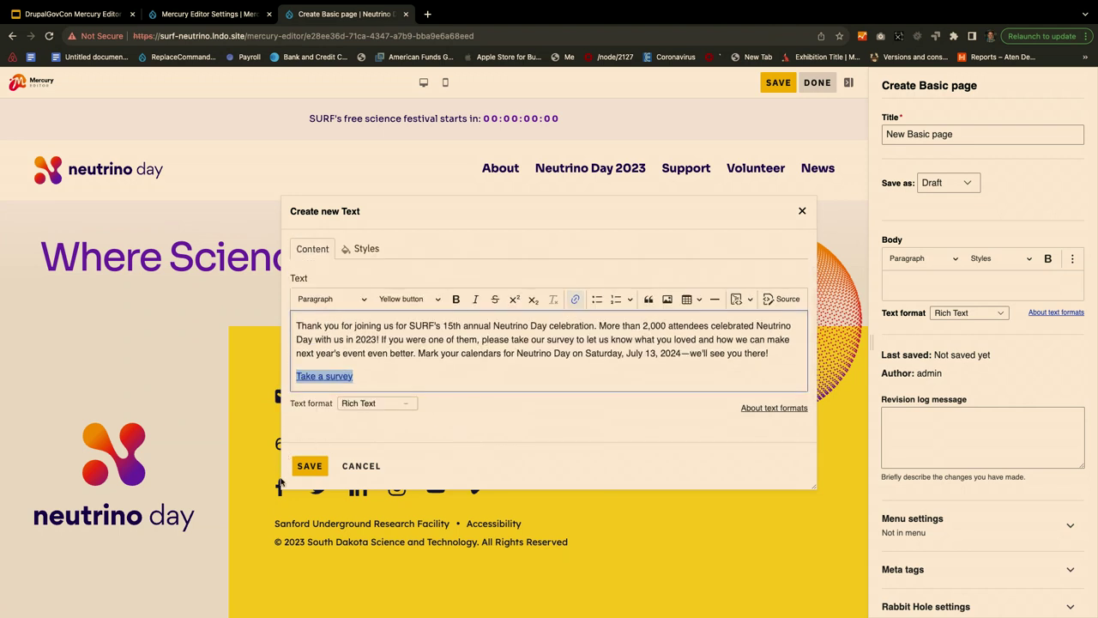
pyautogui.click(309, 468)
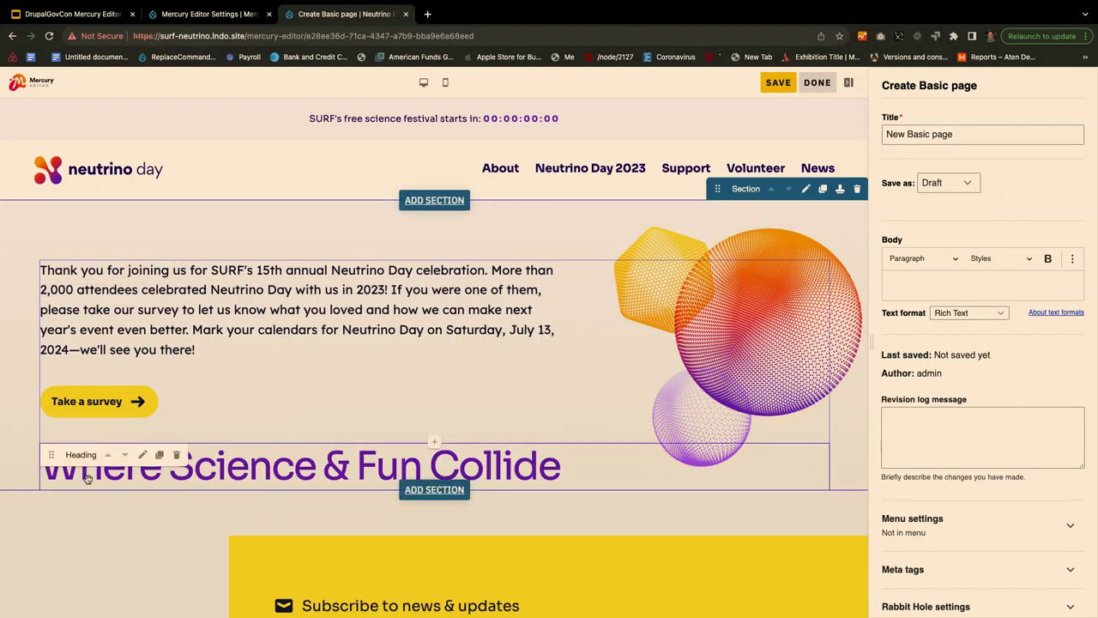
# - Move the heading above the paragraph and insert a Date & Location component above the text
pyautogui.moveTo(51, 453); pyautogui.dragTo(67, 290)
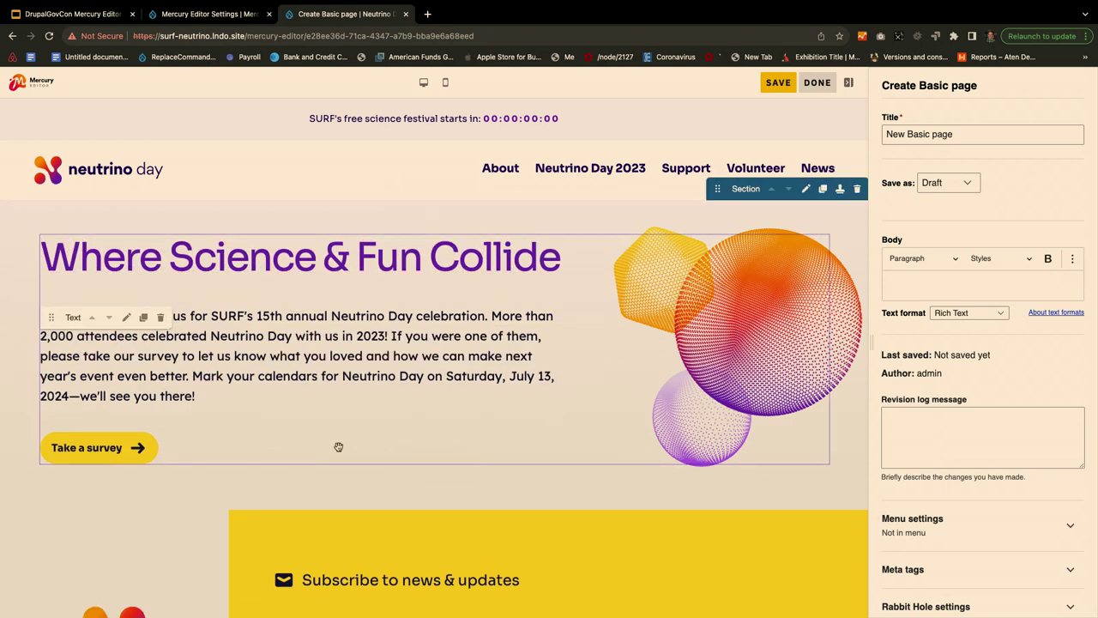
pyautogui.click(297, 305)
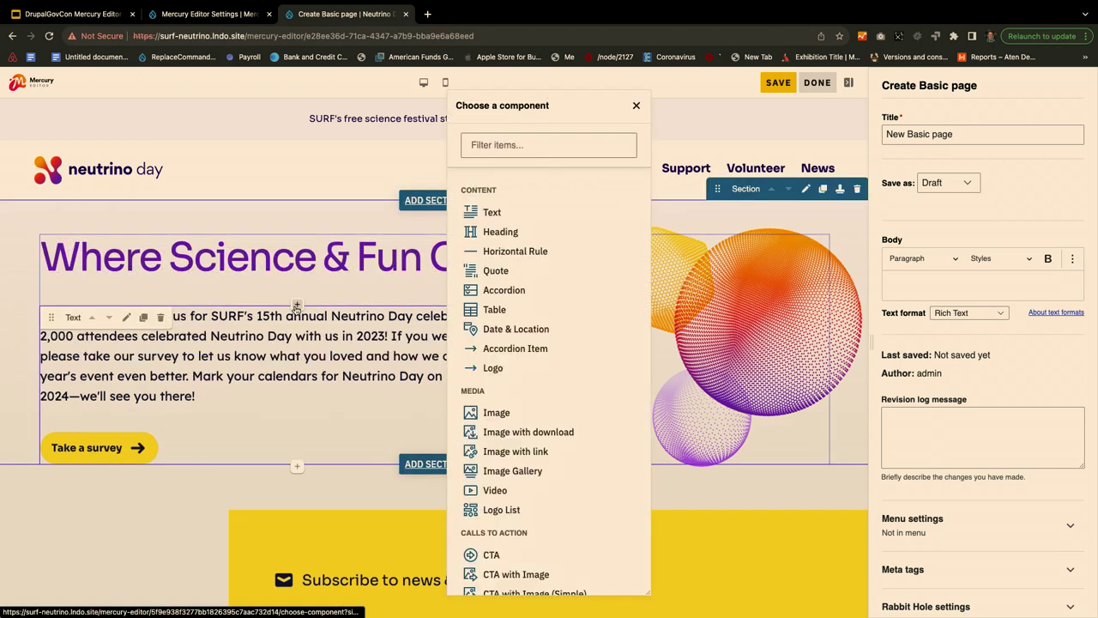
pyautogui.click(526, 329)
# - Set the date to 07/08/2023, location Lead, South Dakota & Everywhere Else, and save
pyautogui.click(414, 311)
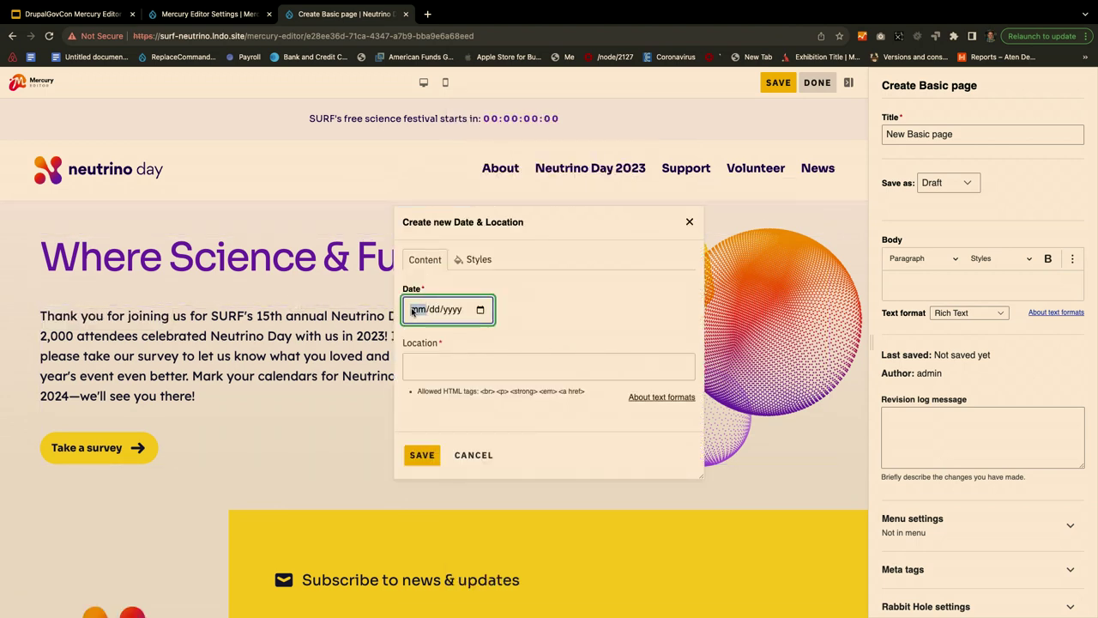
pyautogui.write('07/08/2023')
pyautogui.press('Tab')
pyautogui.hotkey('shift', 'Tab')
pyautogui.write('08/0002')
pyautogui.press('Tab')
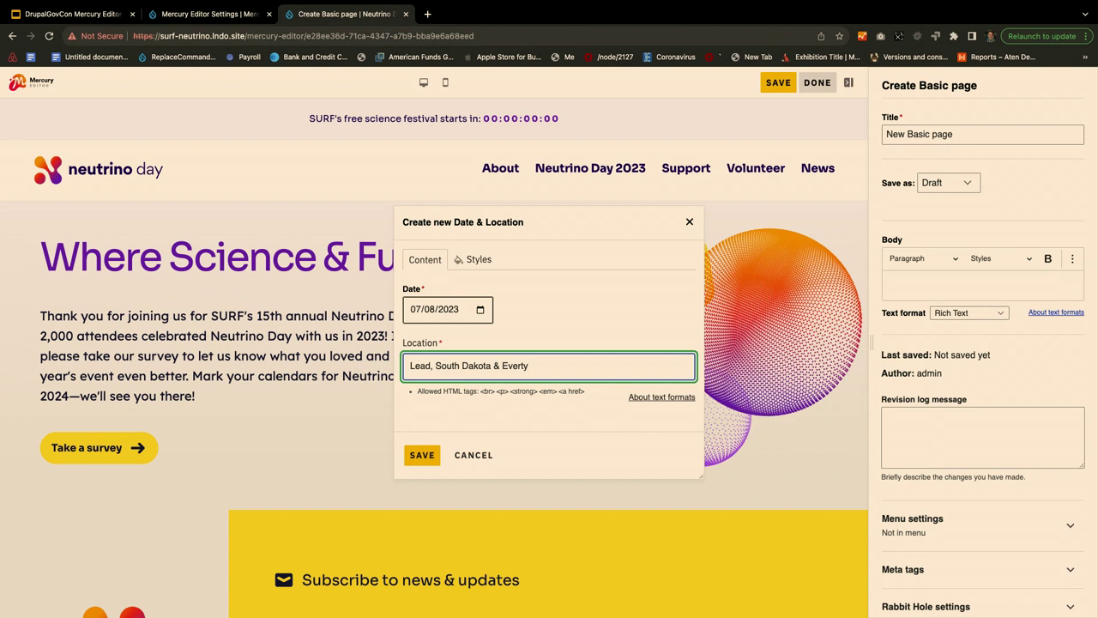
pyautogui.write('where Else')
pyautogui.click(421, 455)
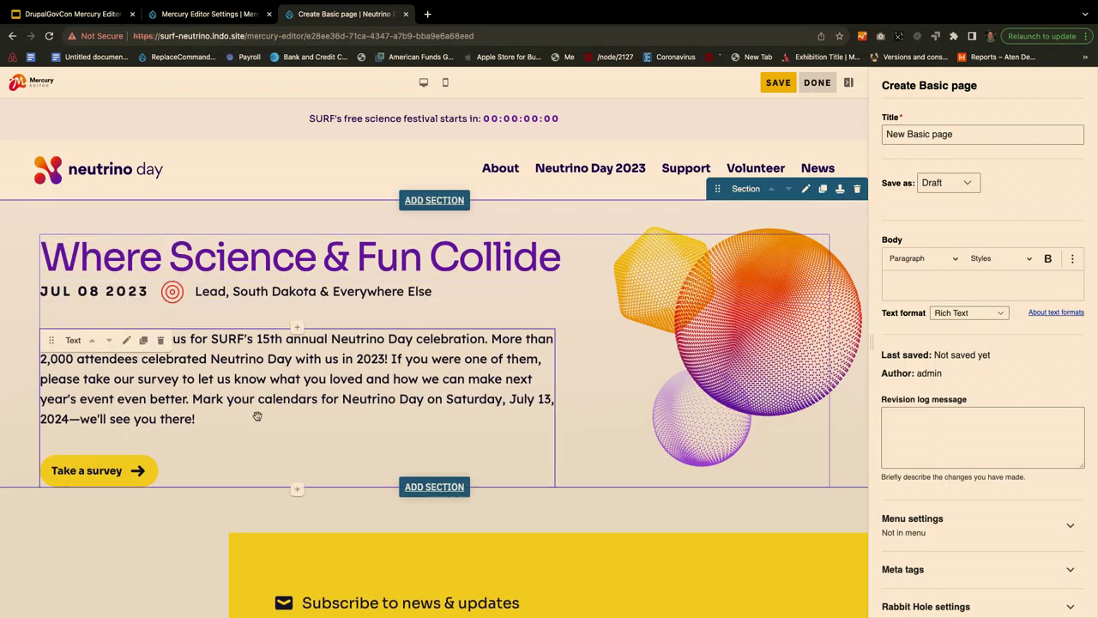
# - Add a one-column section below the hero with a Video of the Neutrino Day 2022 Highlight Reel
pyautogui.scroll(-1, 257, 415)
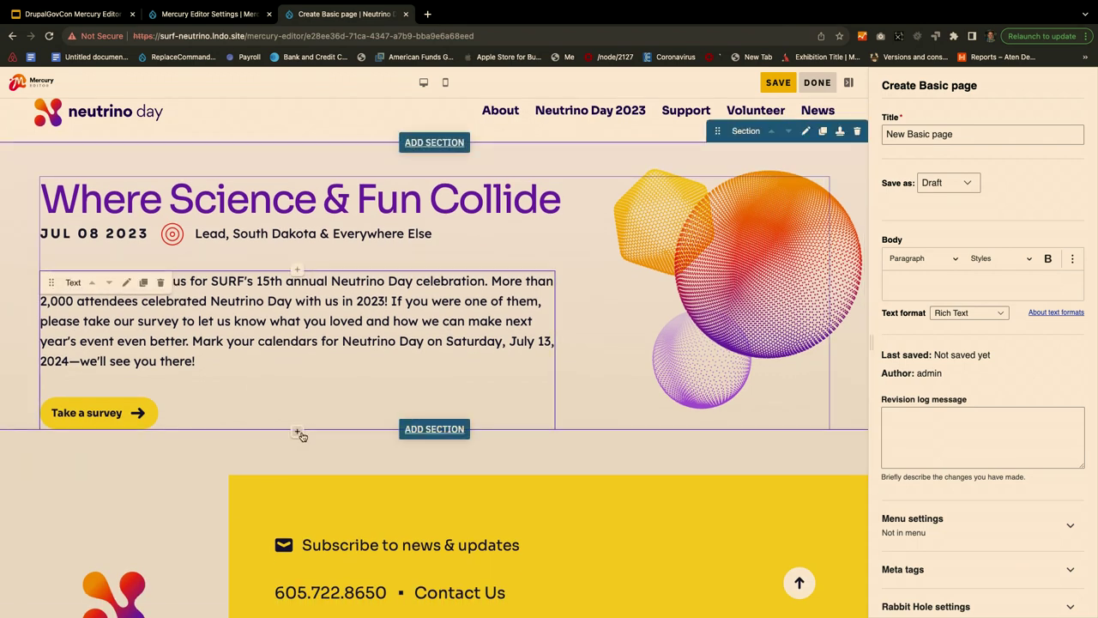
pyautogui.click(448, 429)
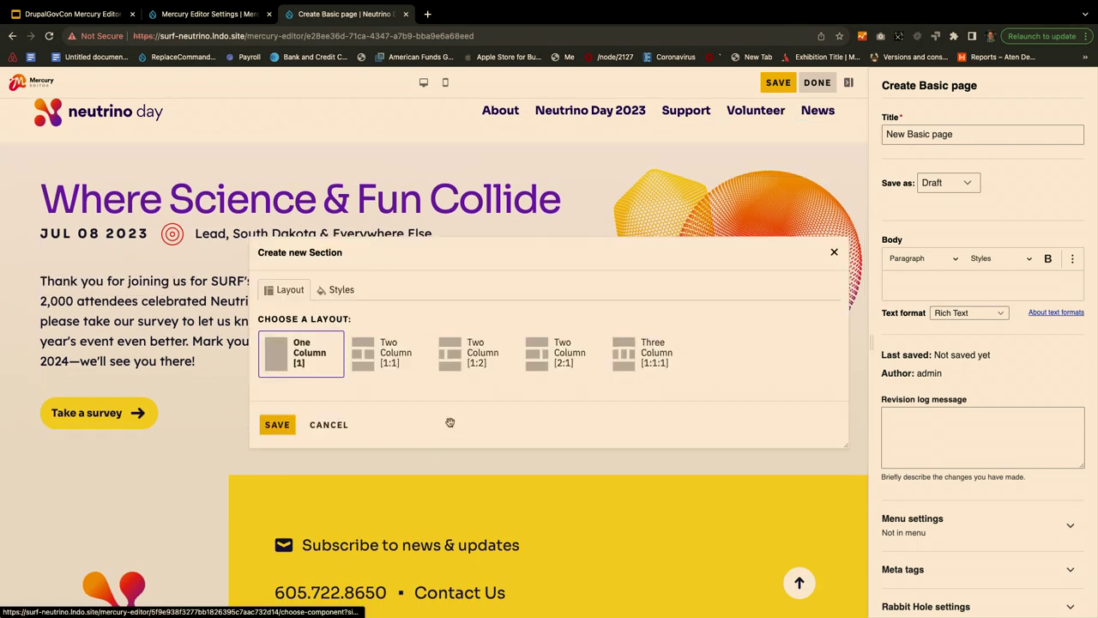
pyautogui.click(272, 424)
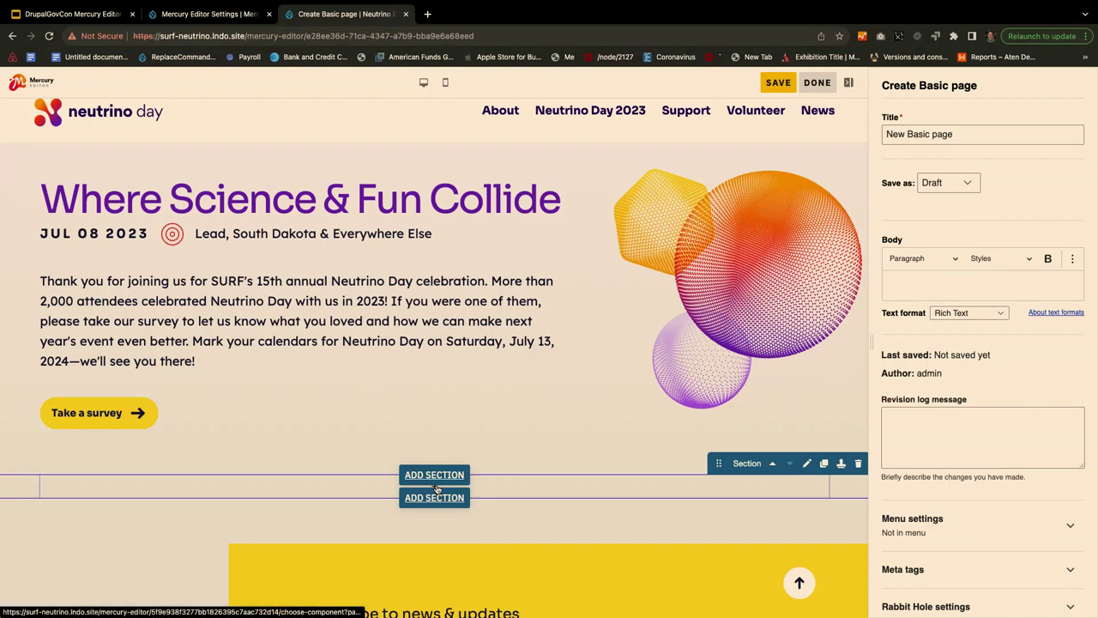
pyautogui.click(435, 486)
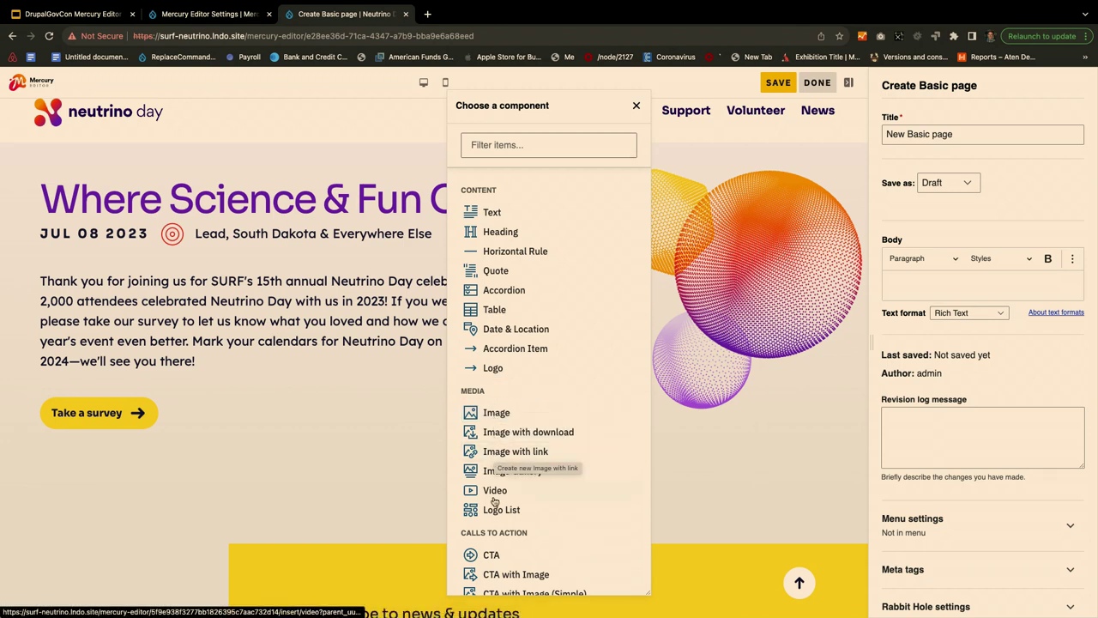
pyautogui.scroll(-1, 490, 529)
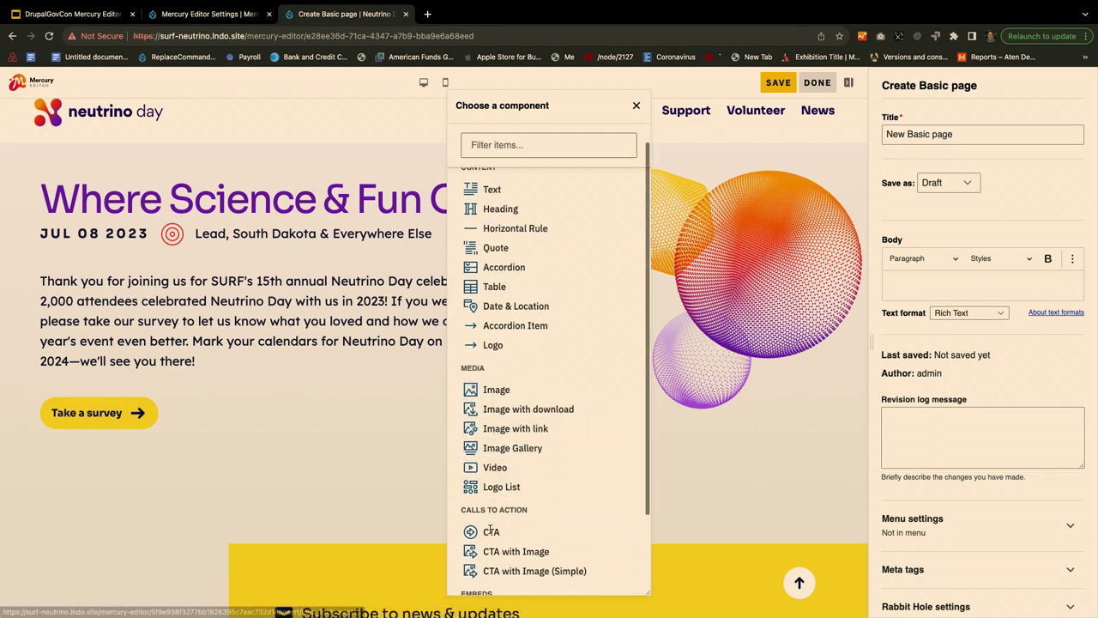
pyautogui.click(490, 469)
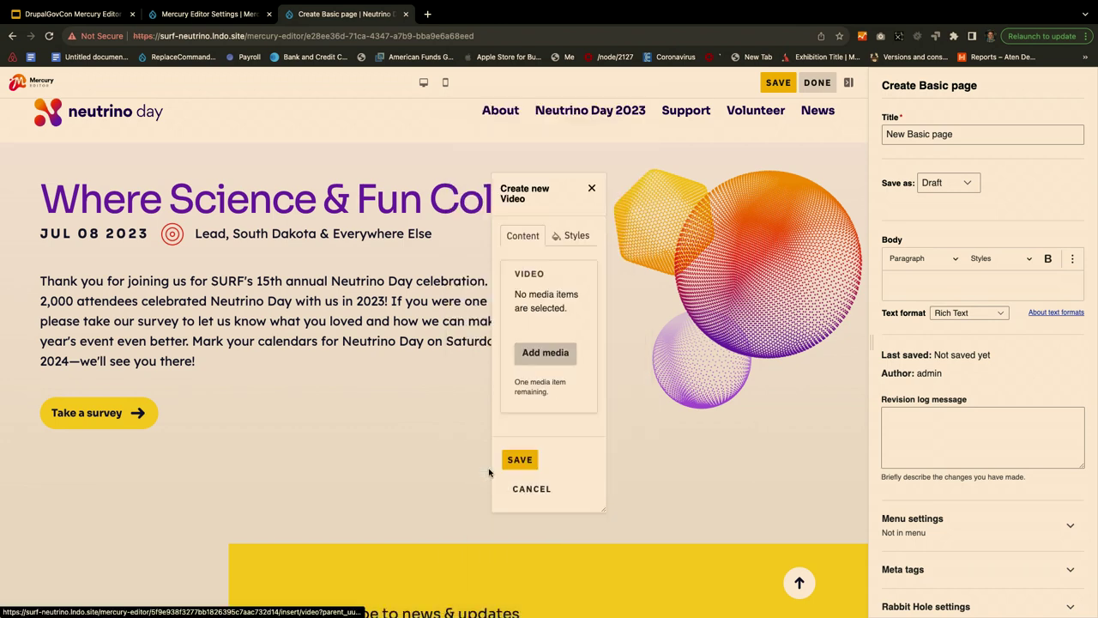
pyautogui.click(530, 354)
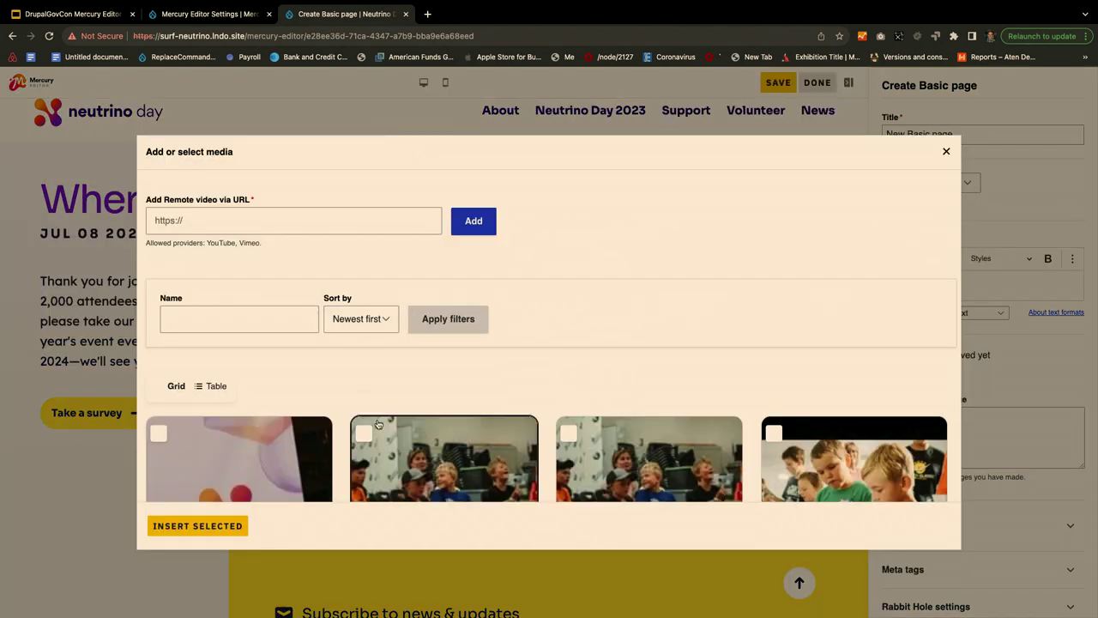
pyautogui.scroll(-3, 395, 346)
pyautogui.click(766, 396)
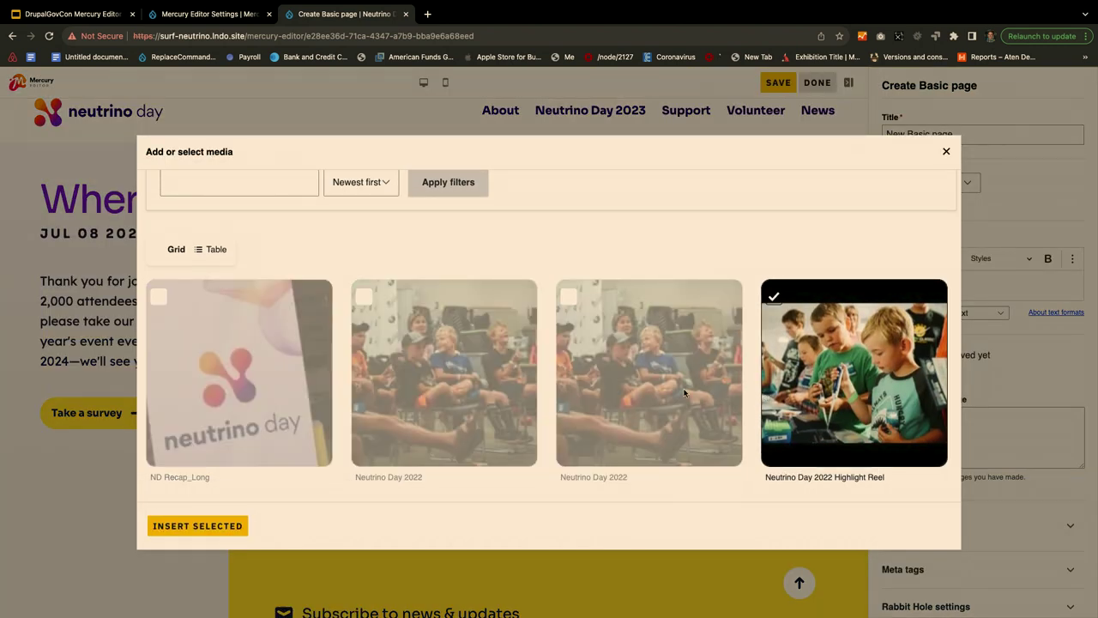
pyautogui.click(206, 525)
pyautogui.click(527, 540)
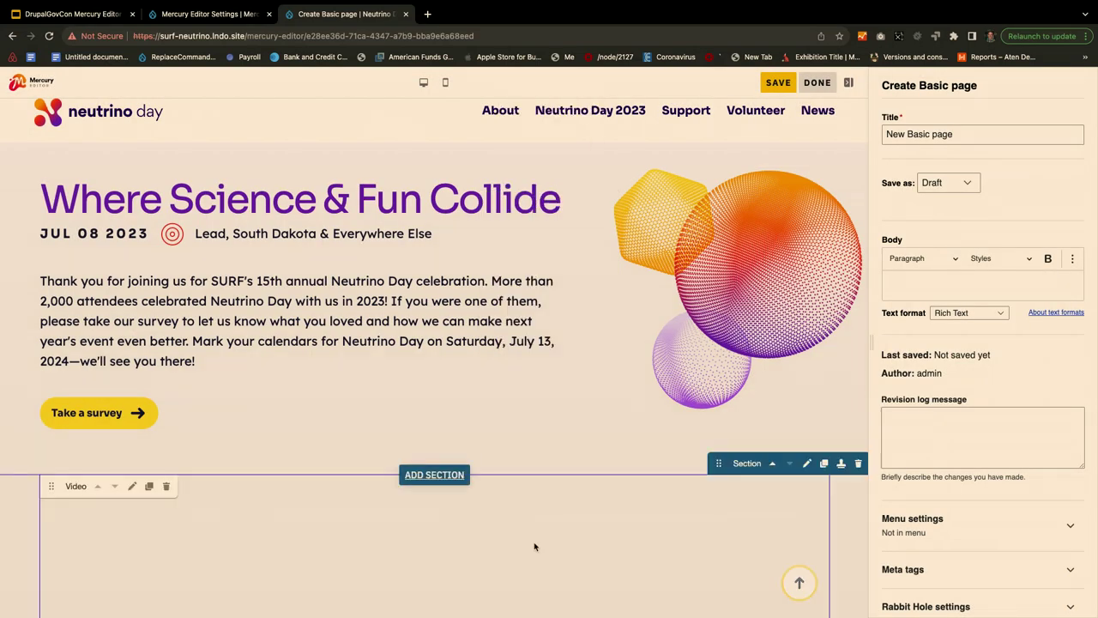
# - Add an equal Three Column [1:1:1] section below the video
pyautogui.scroll(-7, 490, 447)
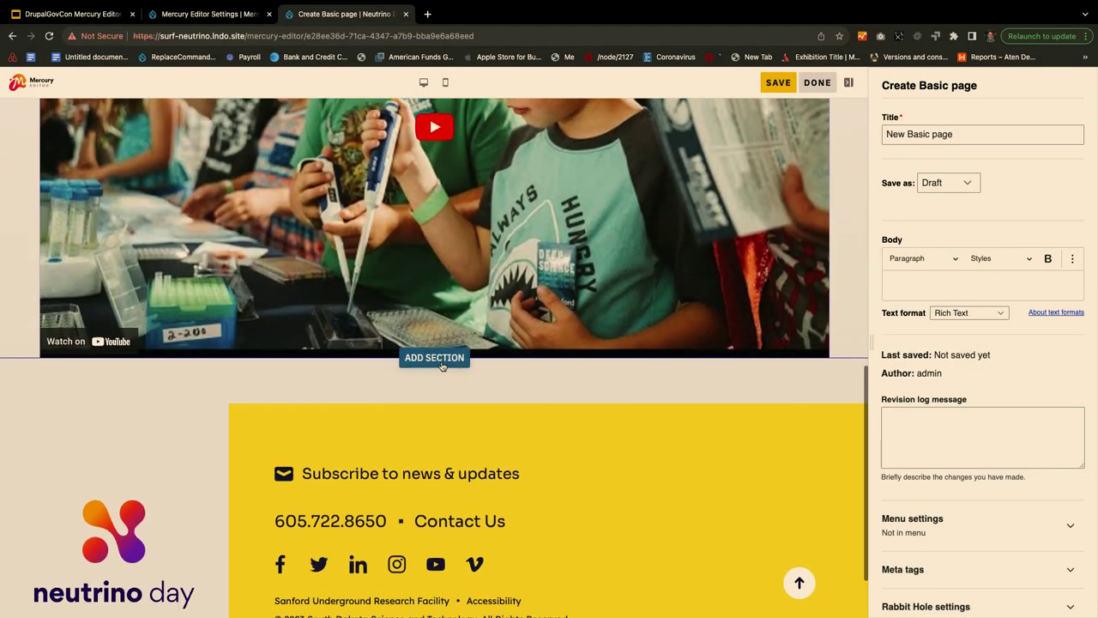
pyautogui.click(441, 366)
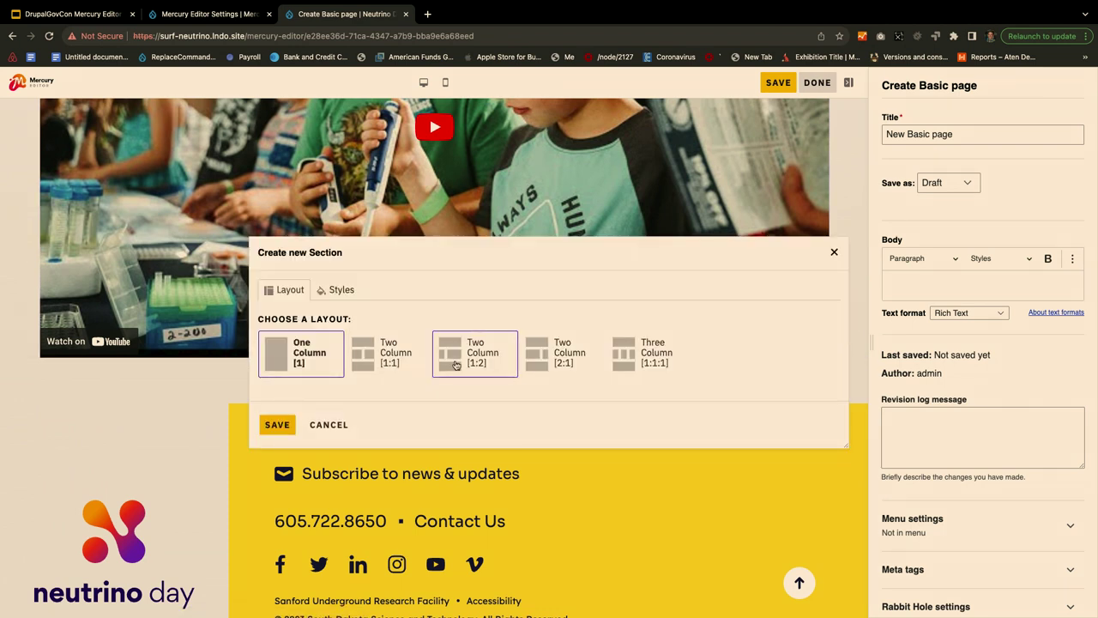
pyautogui.click(631, 364)
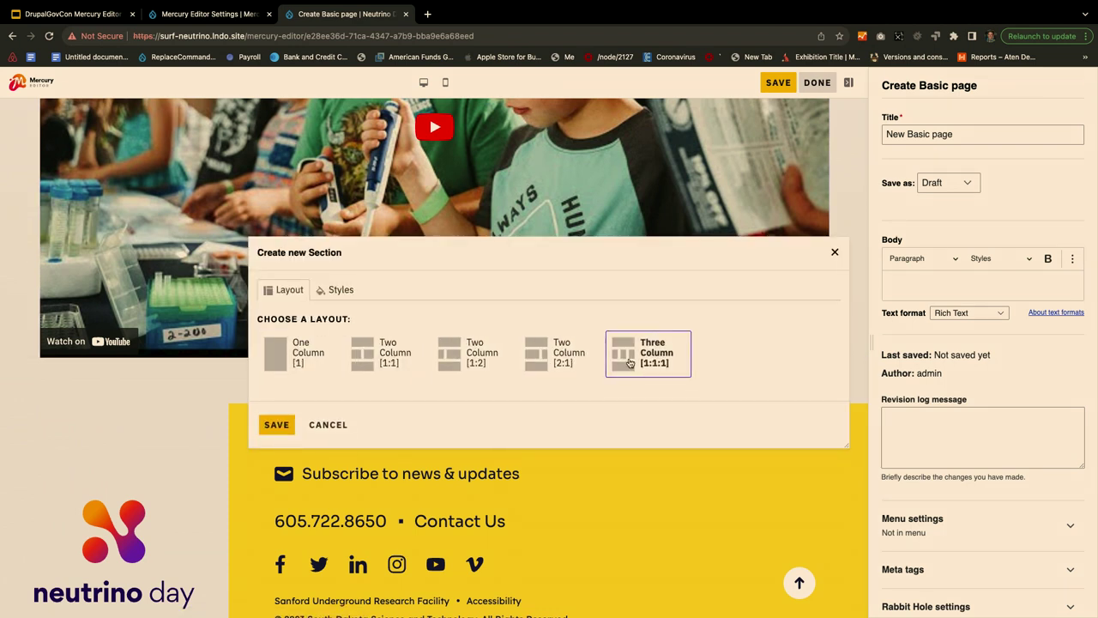
pyautogui.click(276, 425)
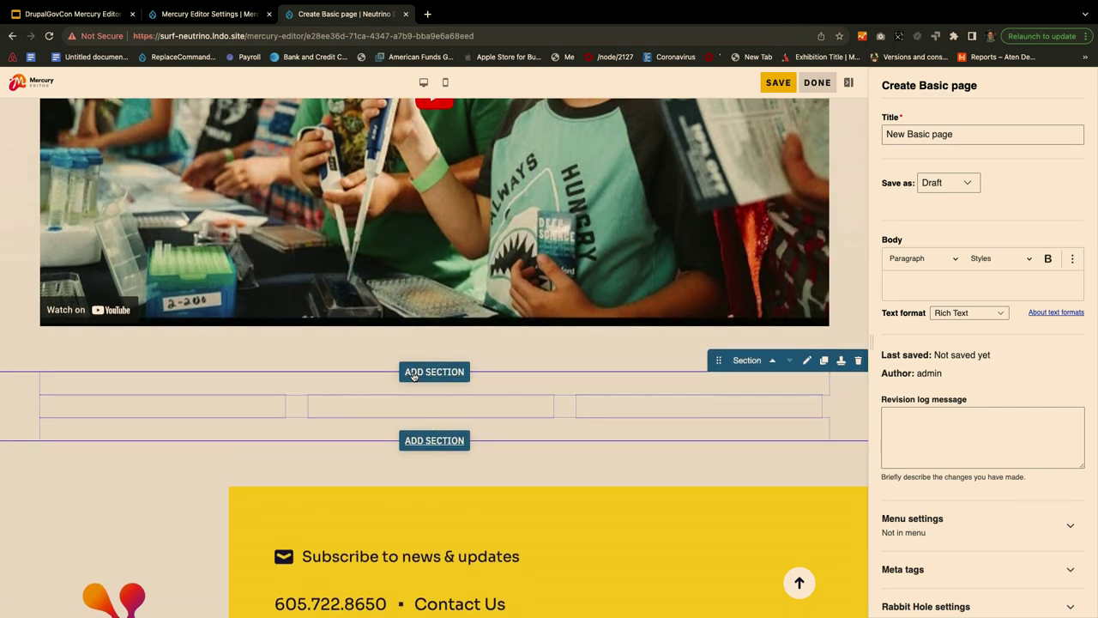
# - Add a One Column section holding a 'Meet the Speakers' Heading 1 and save it
pyautogui.click(420, 380)
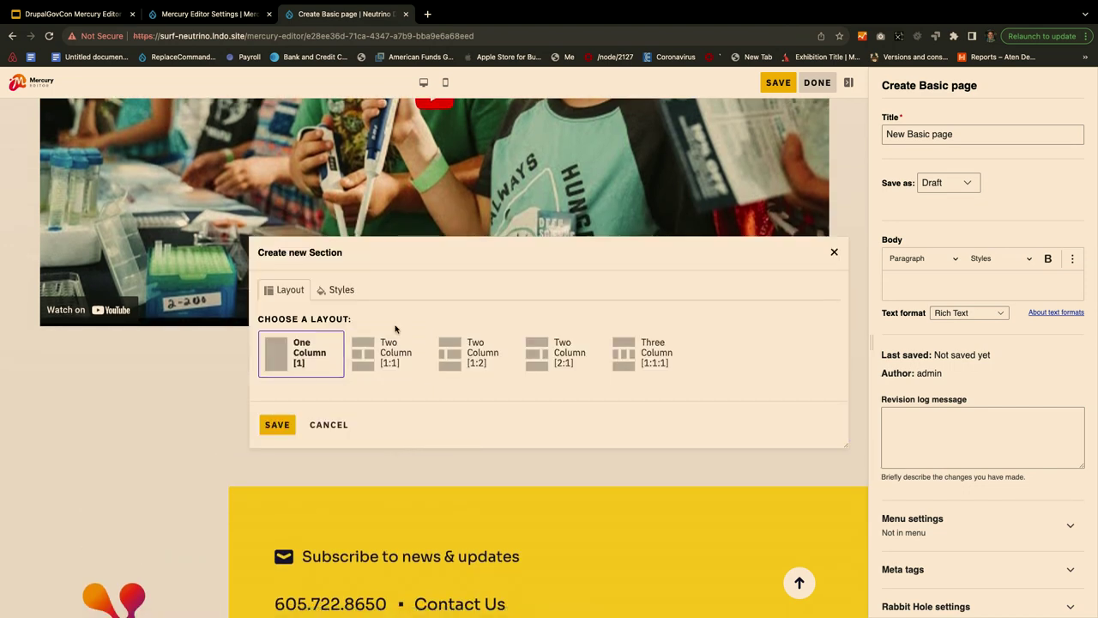
pyautogui.click(277, 426)
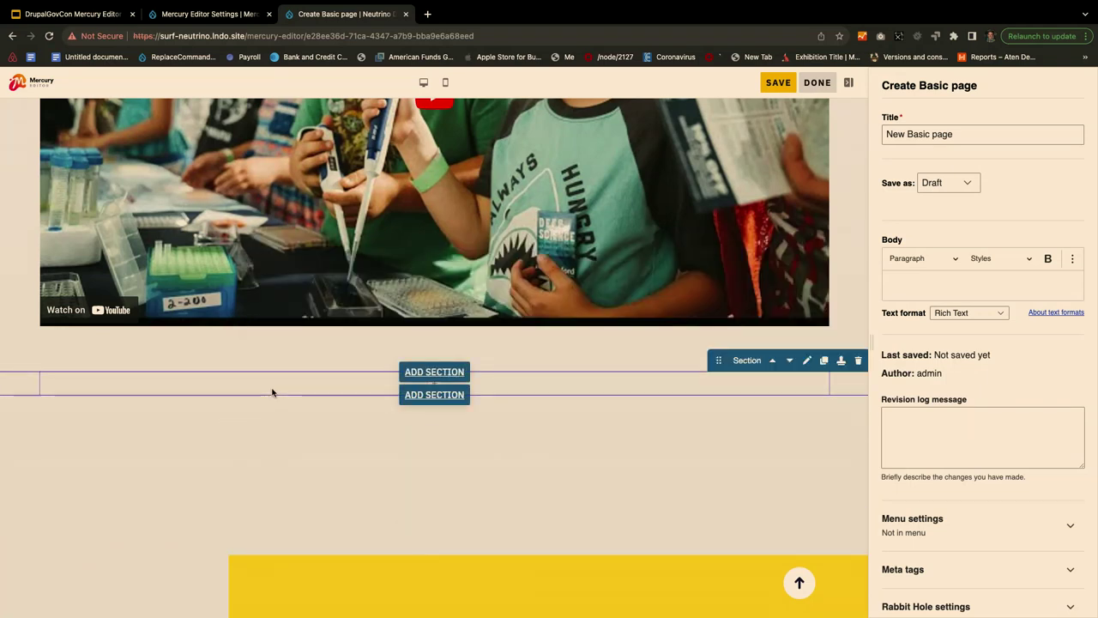
pyautogui.click(435, 385)
pyautogui.click(486, 230)
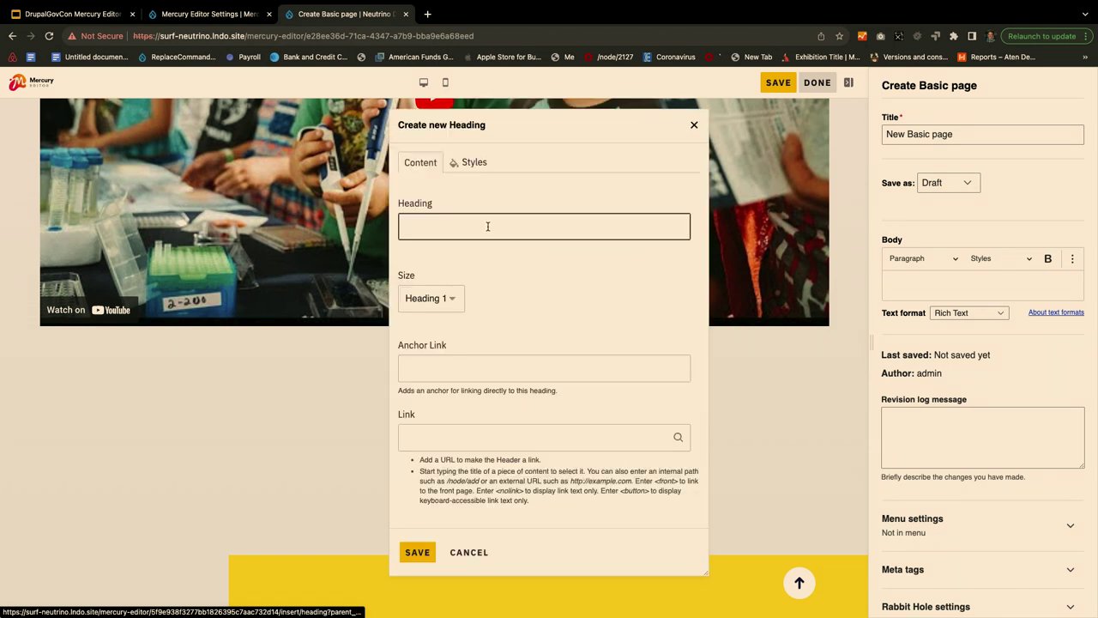
pyautogui.click(487, 226)
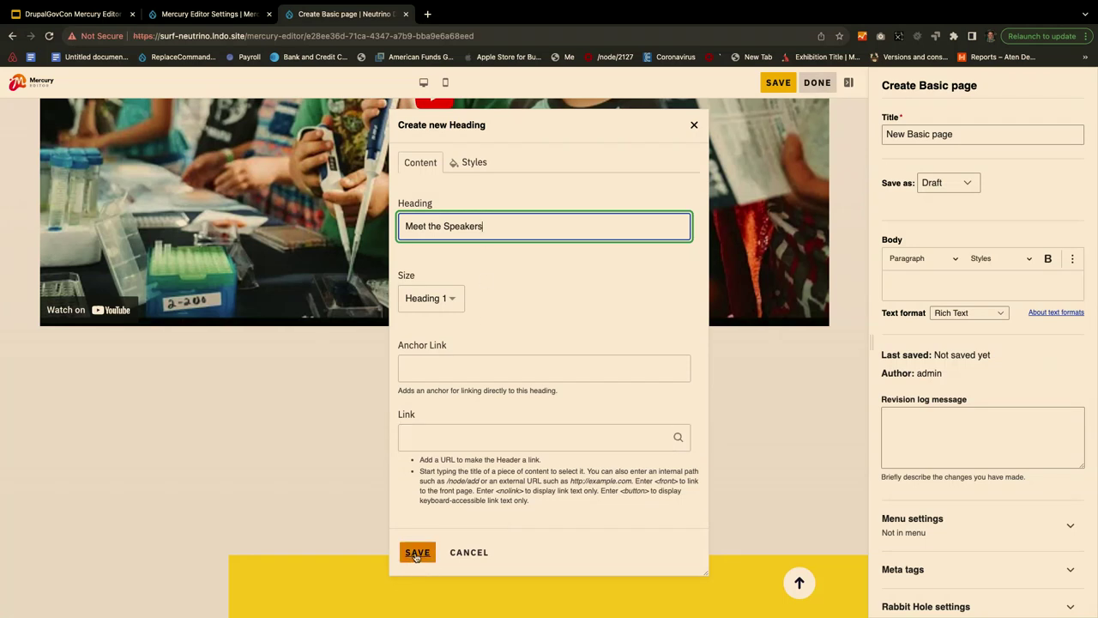
pyautogui.click(417, 553)
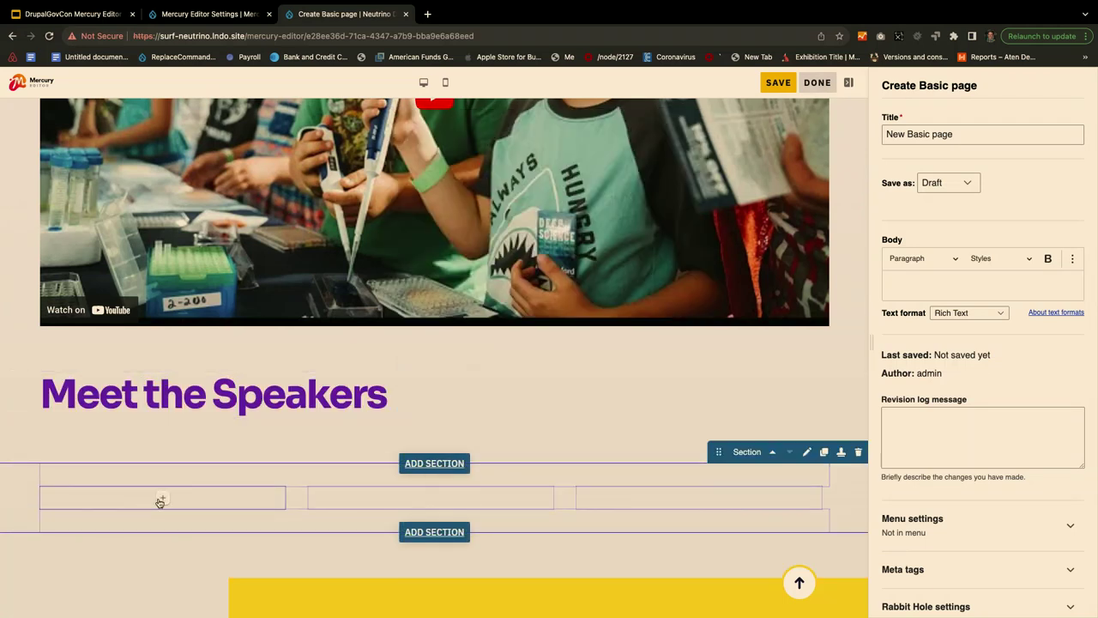
# - Add a Person Reference to the first column, picking the keynote speaker from the 'rk' autocomplete search
pyautogui.click(161, 502)
pyautogui.scroll(-1, 534, 542)
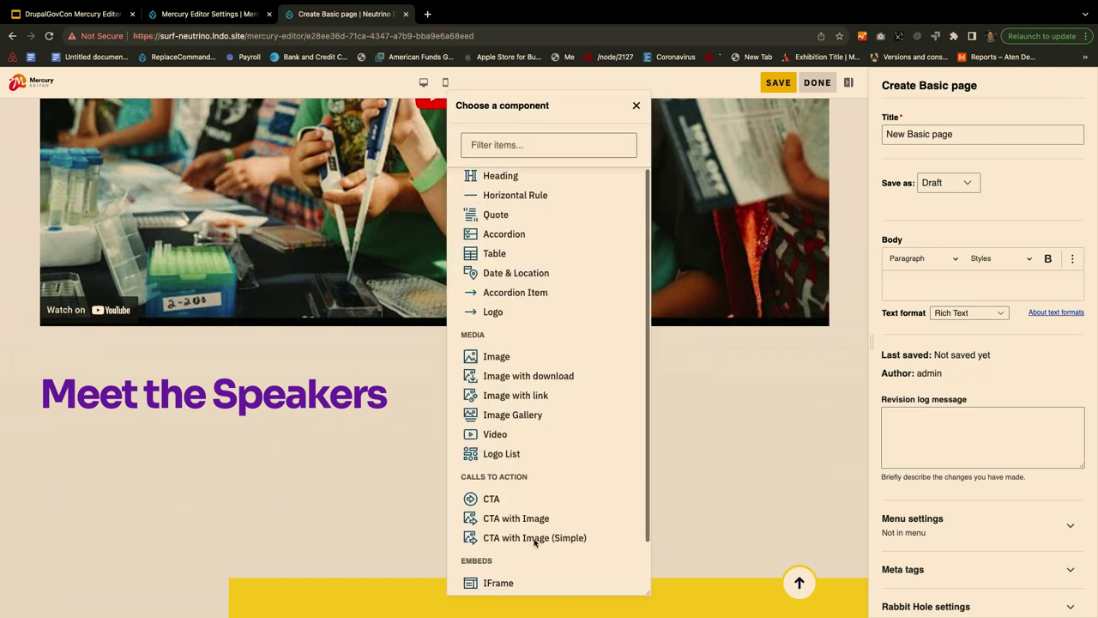
pyautogui.scroll(-1, 535, 542)
pyautogui.click(519, 535)
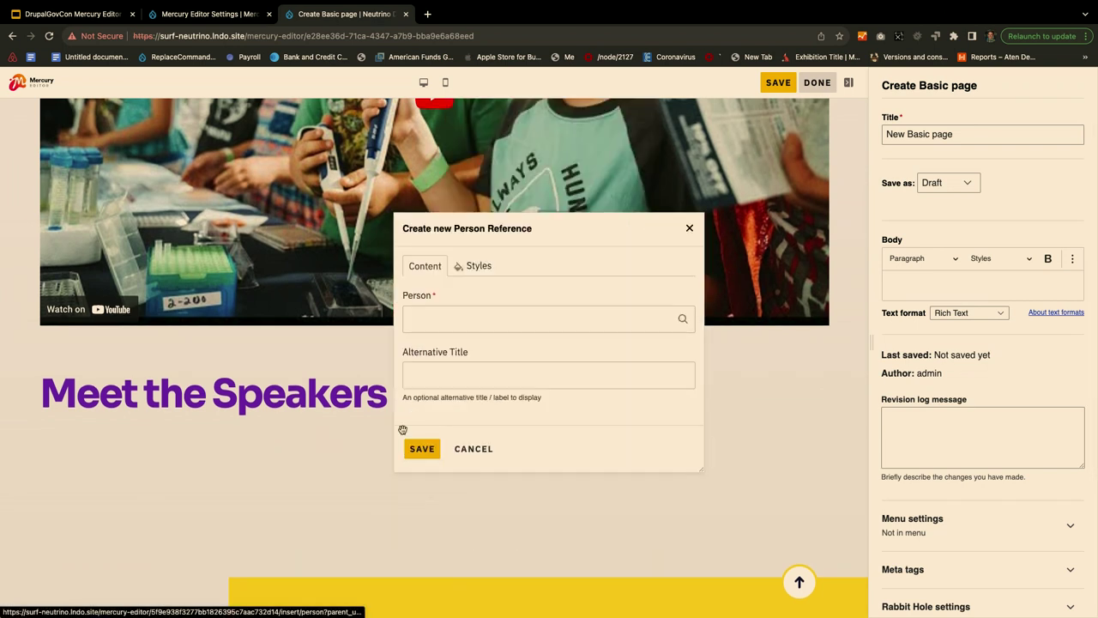
pyautogui.hotkey('shift', 'Tab')
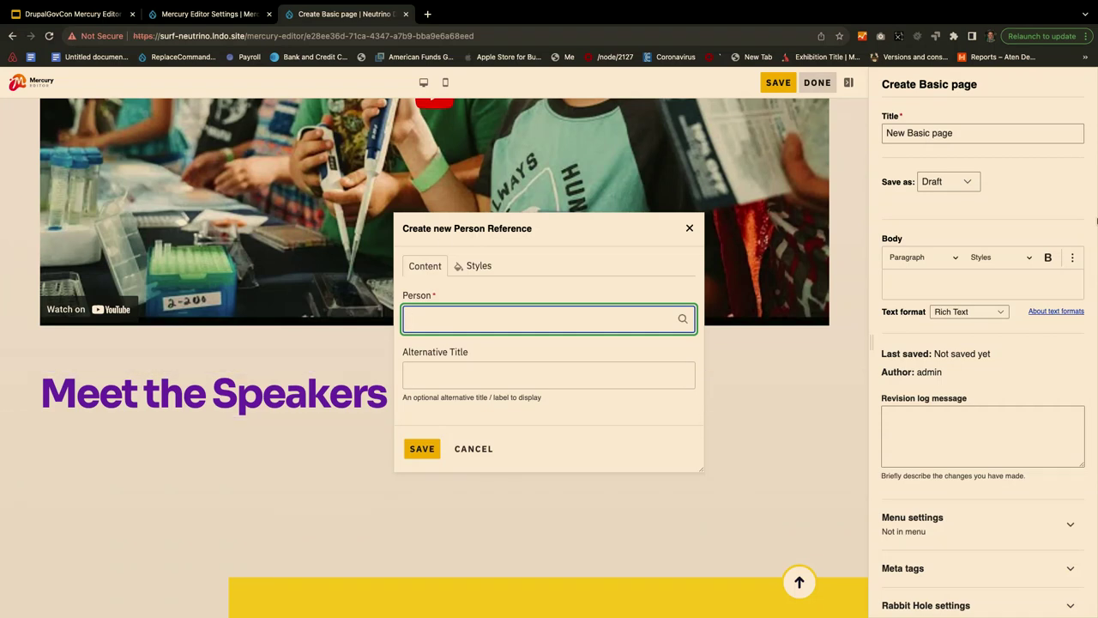
pyautogui.write('rk')
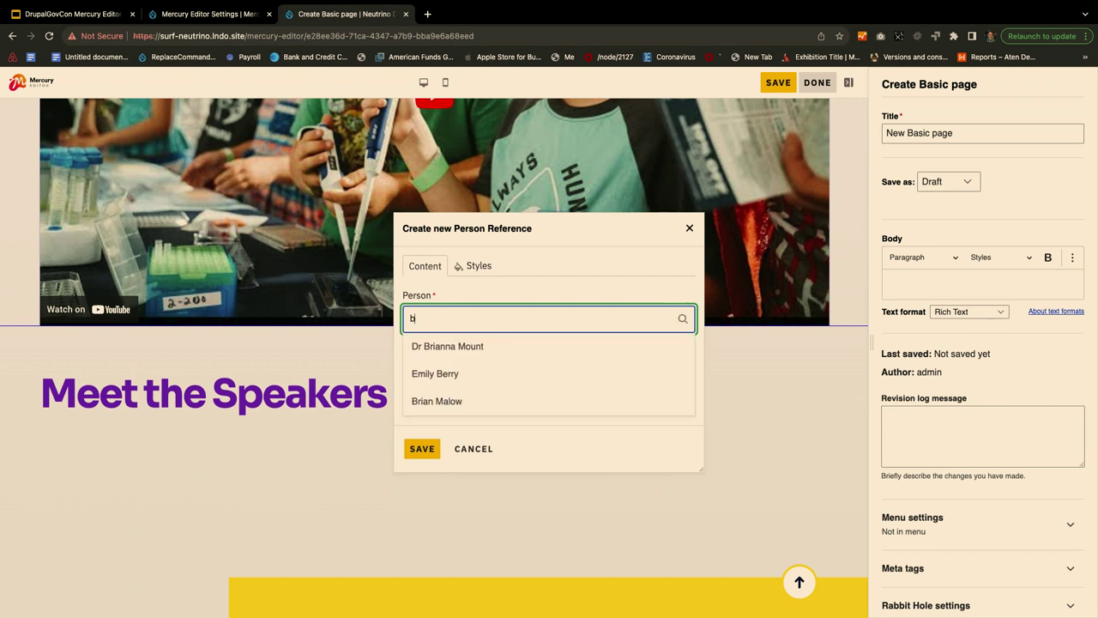
pyautogui.press('Down')
pyautogui.press('Down')
pyautogui.press('Down')
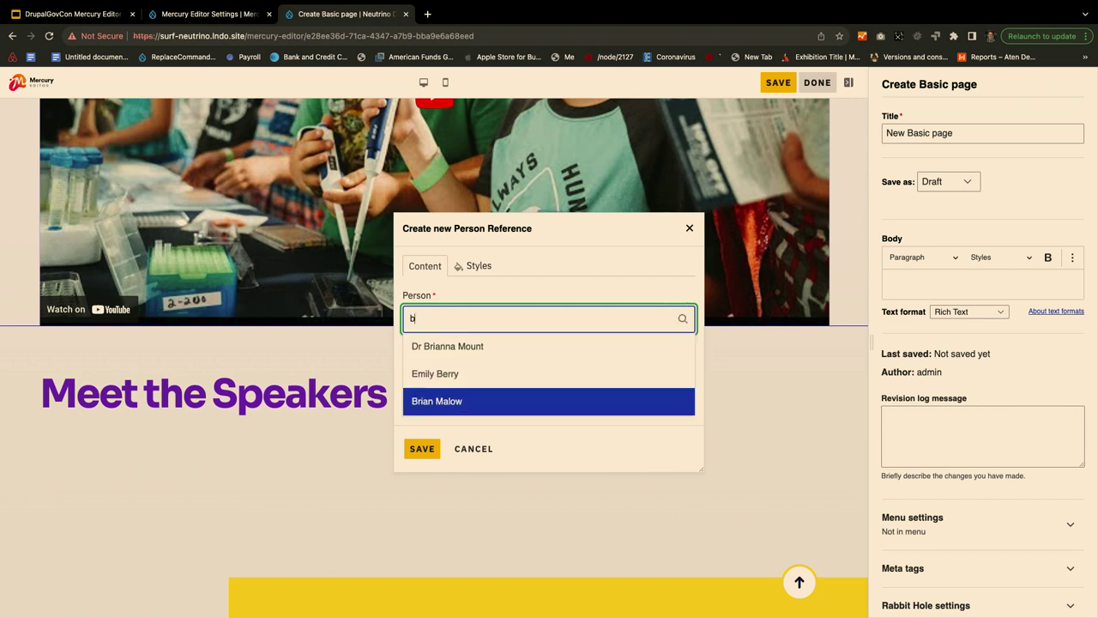
pyautogui.press('Return')
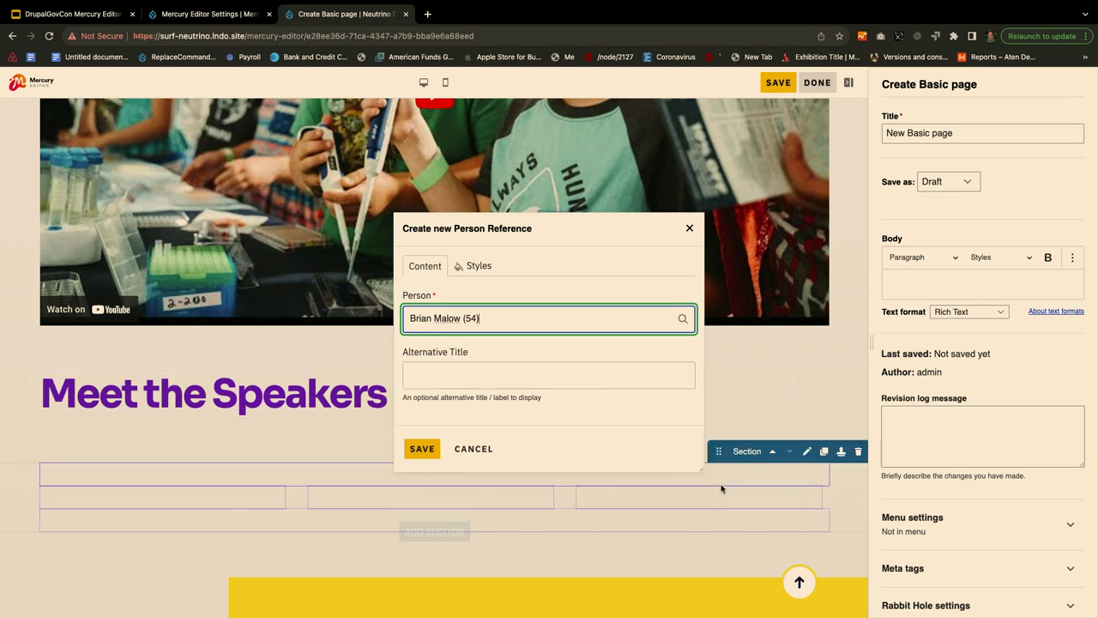
pyautogui.click(424, 451)
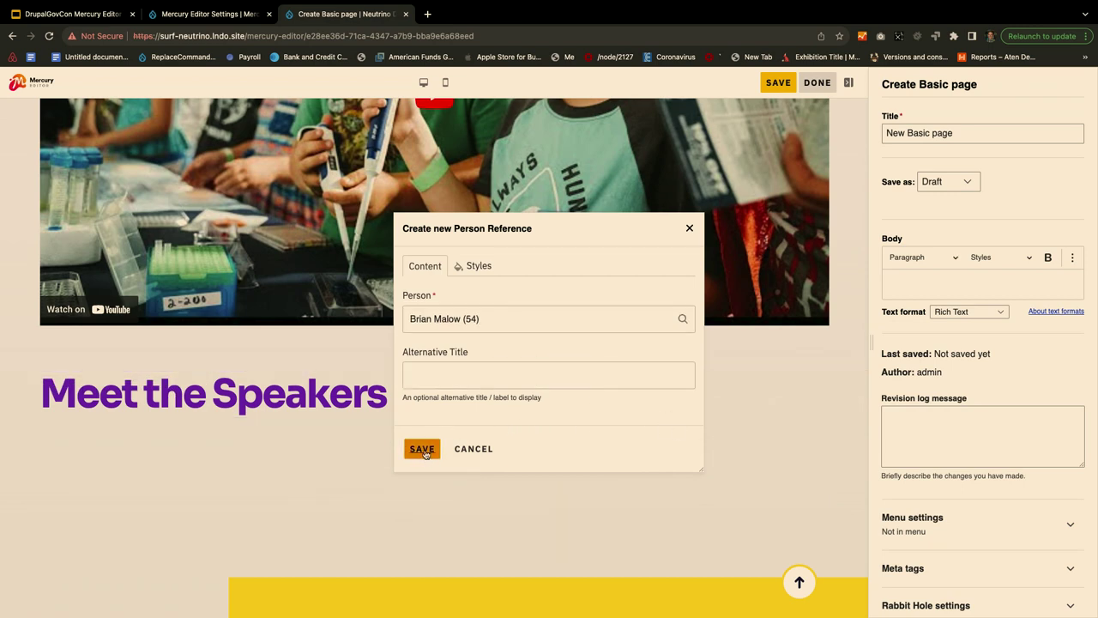
pyautogui.scroll(-4, 414, 453)
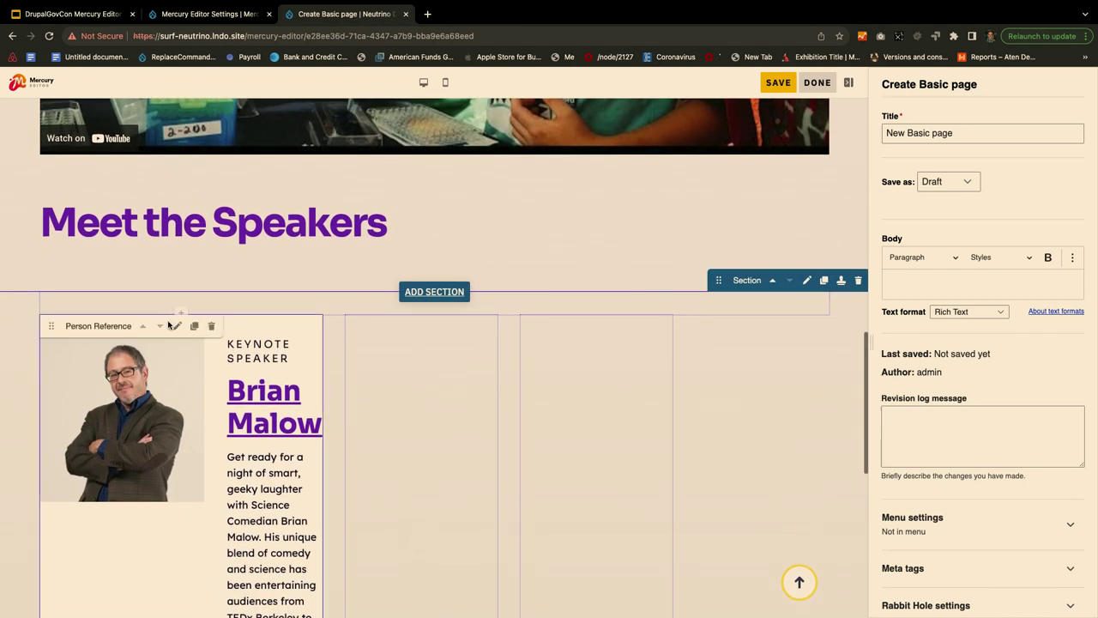
# - Set the keynote speaker card's display format to Card
pyautogui.click(177, 325)
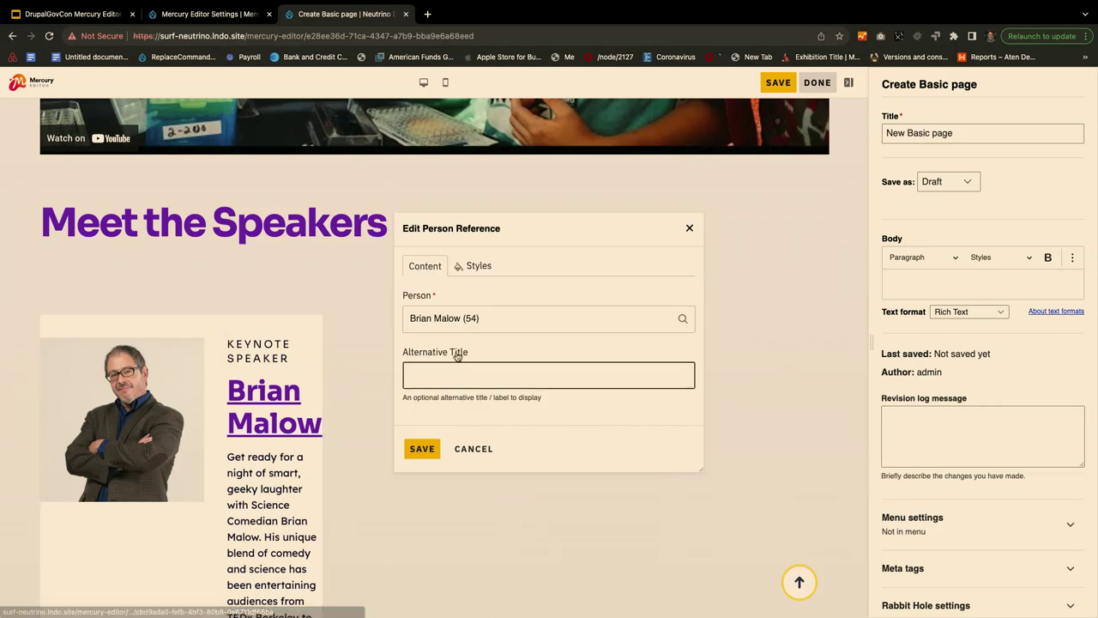
pyautogui.click(473, 266)
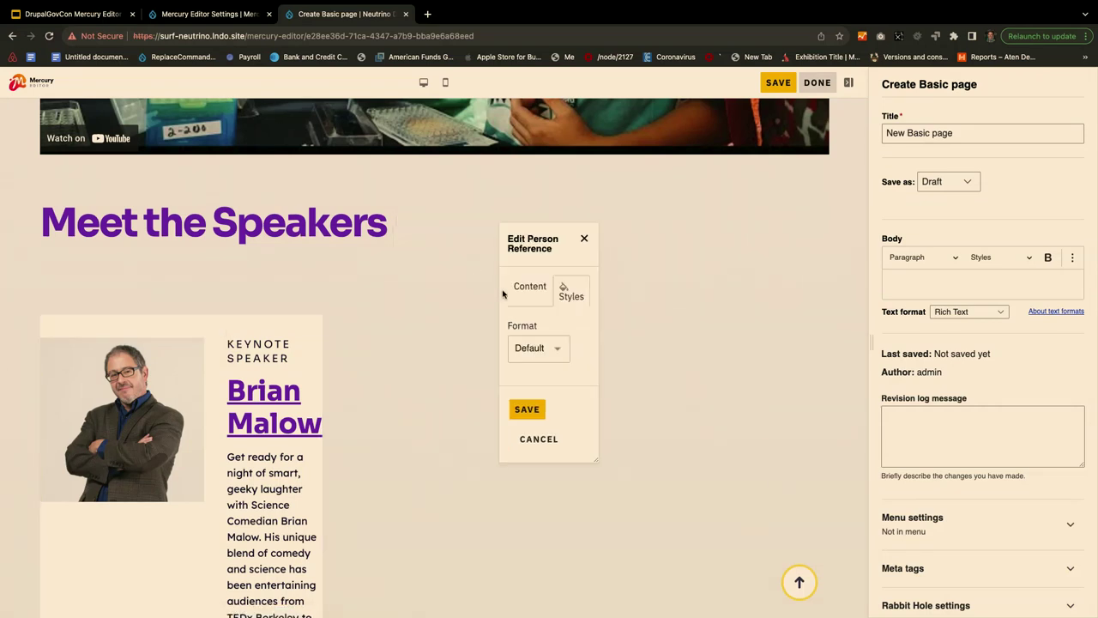
pyautogui.click(540, 345)
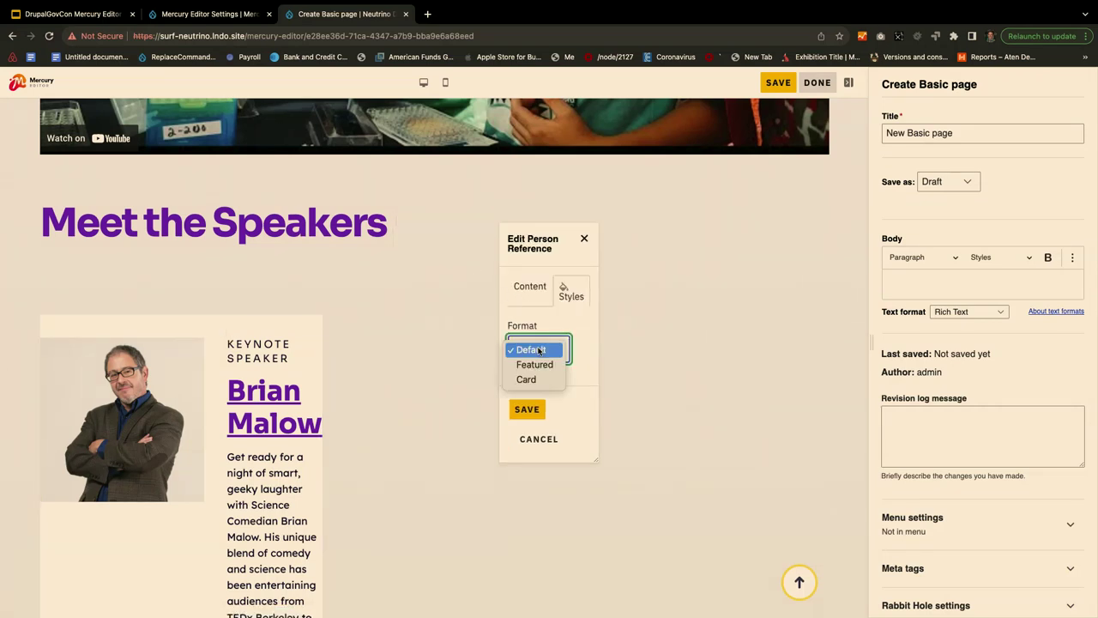
pyautogui.click(530, 391)
pyautogui.click(526, 410)
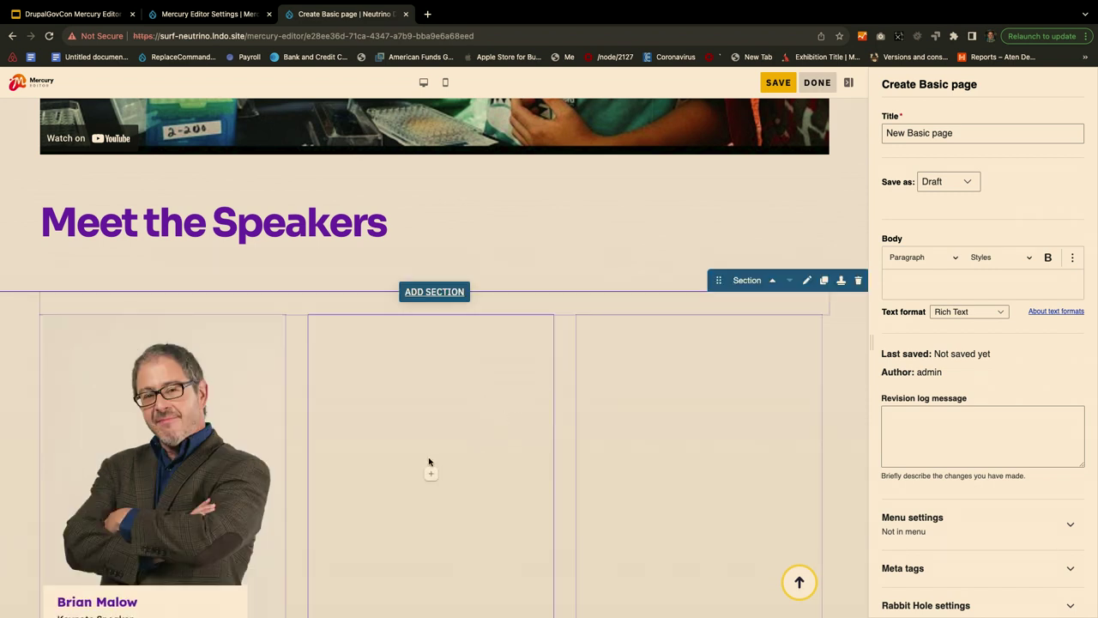
# - Place a speaker card in the second column and switch its person to the 'chie' match
pyautogui.scroll(-3, 431, 459)
pyautogui.scroll(3, 430, 458)
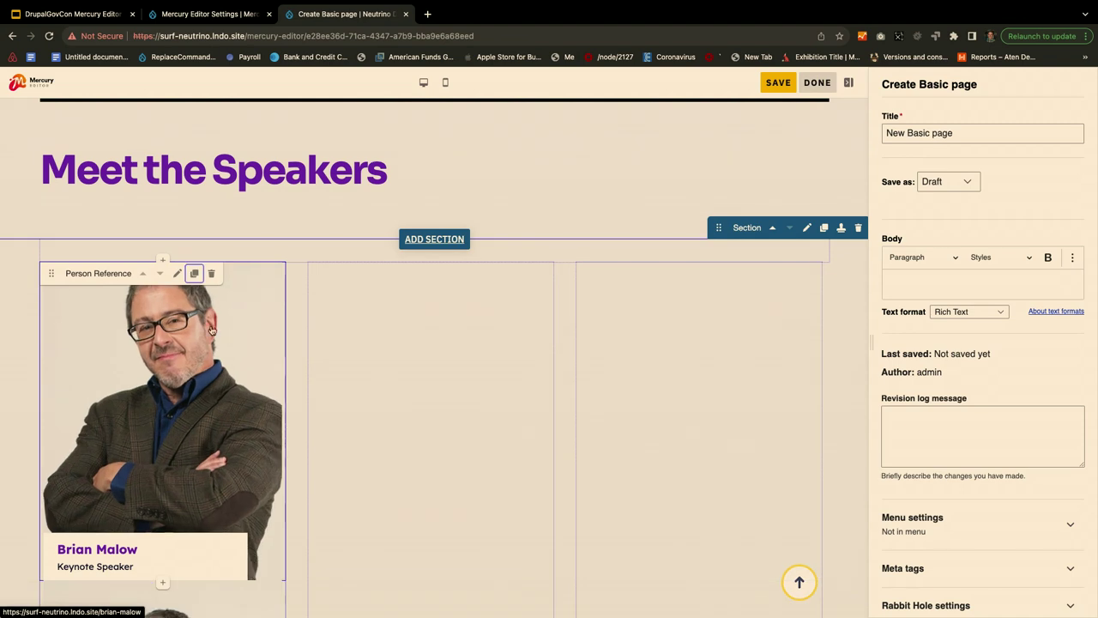
pyautogui.scroll(-3, 190, 463)
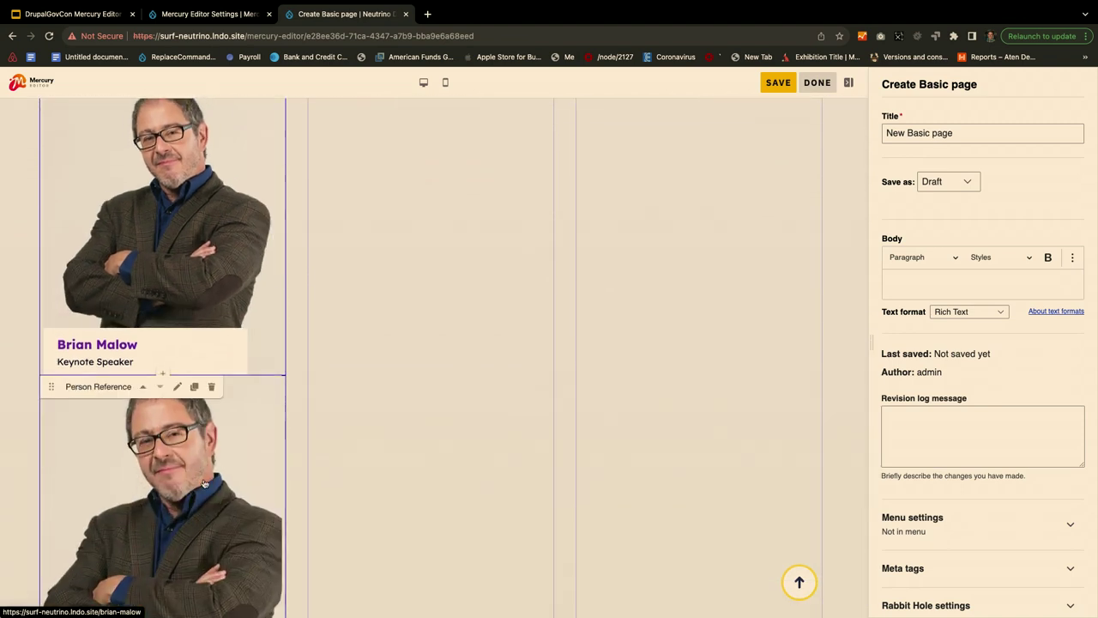
pyautogui.moveTo(201, 472); pyautogui.dragTo(467, 369)
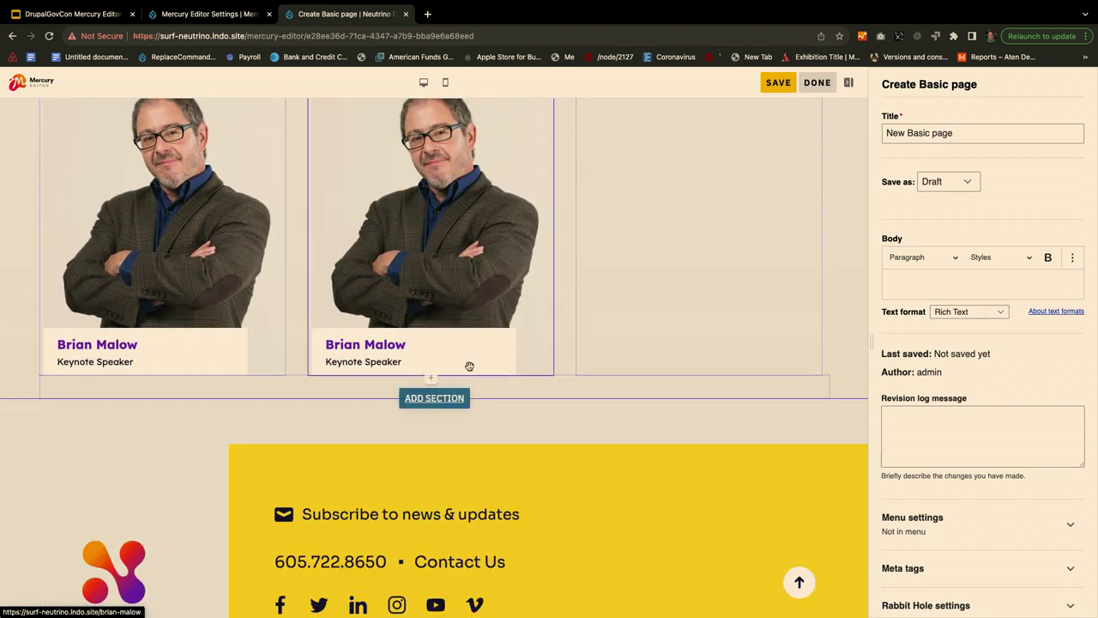
pyautogui.scroll(4, 470, 366)
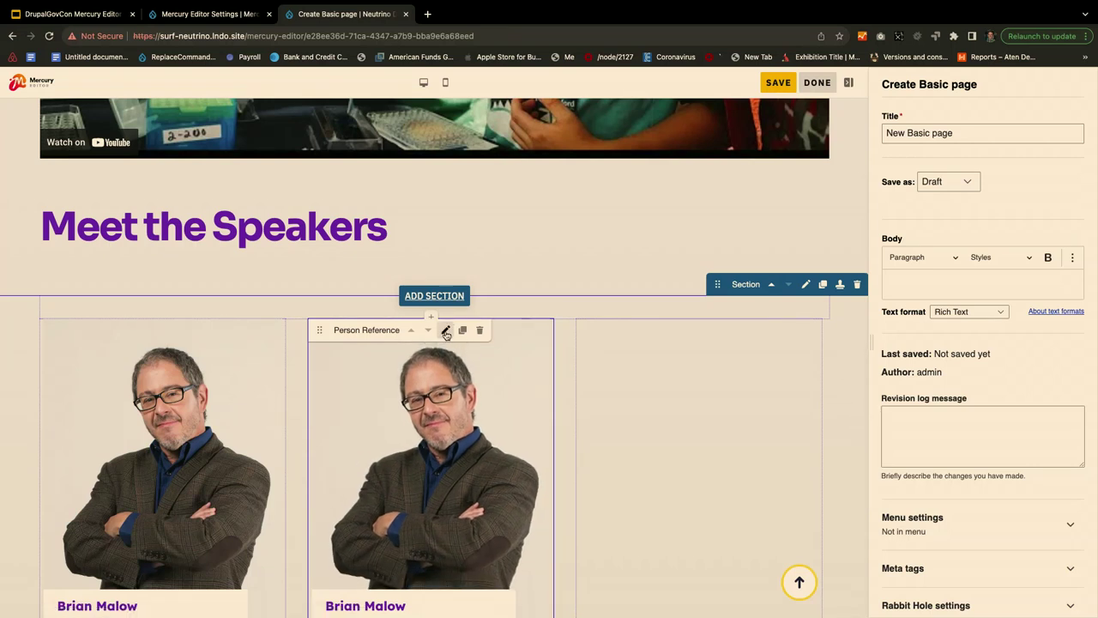
pyautogui.click(446, 333)
pyautogui.tripleClick(482, 318)
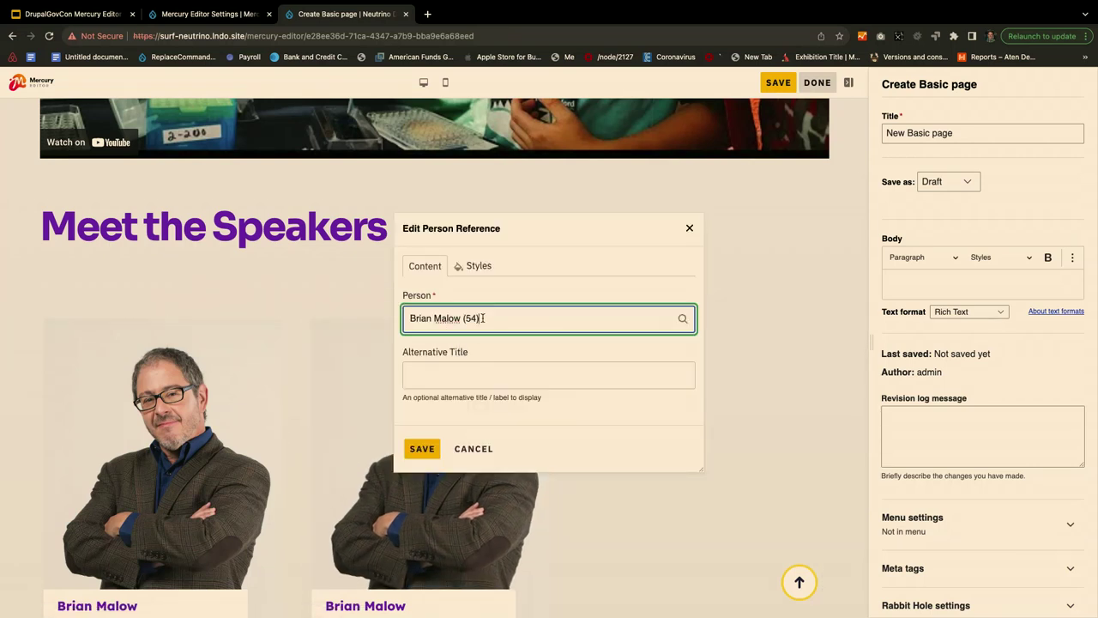
pyautogui.write('chie')
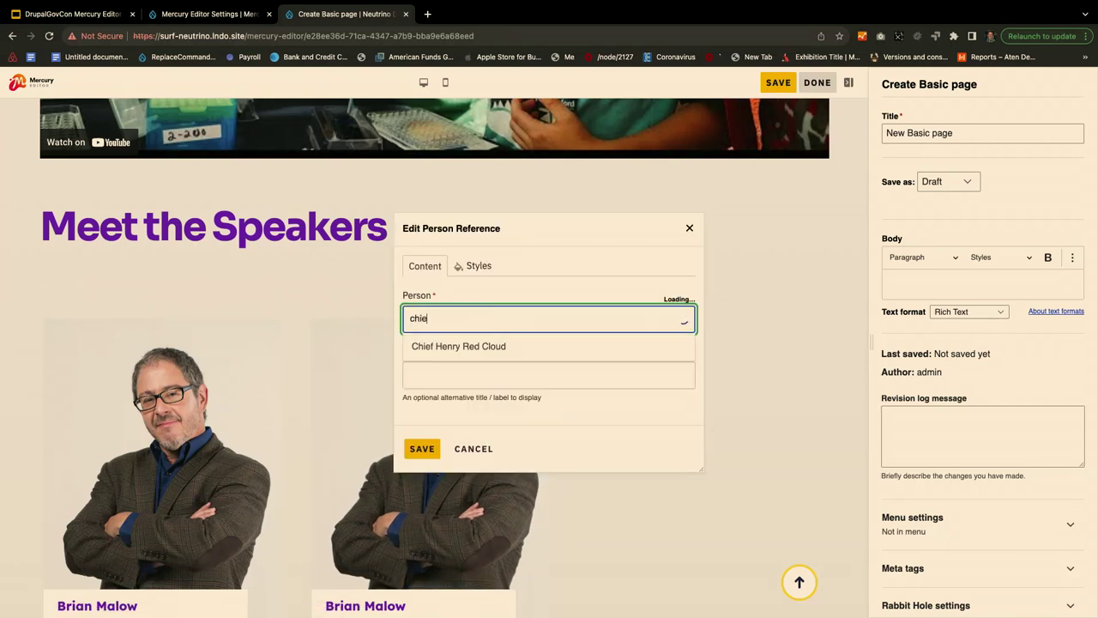
pyautogui.click(467, 345)
pyautogui.click(422, 449)
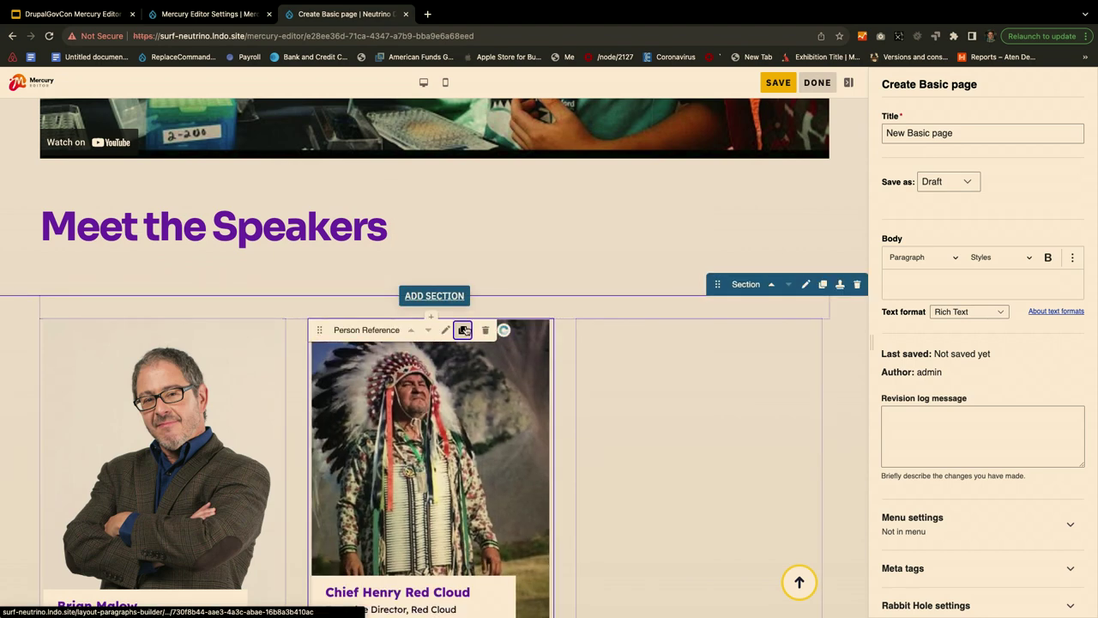
# - Duplicate the updated speaker card and move the copy into the third column
pyautogui.click(463, 330)
pyautogui.scroll(-3, 463, 330)
pyautogui.moveTo(548, 244); pyautogui.dragTo(772, 247)
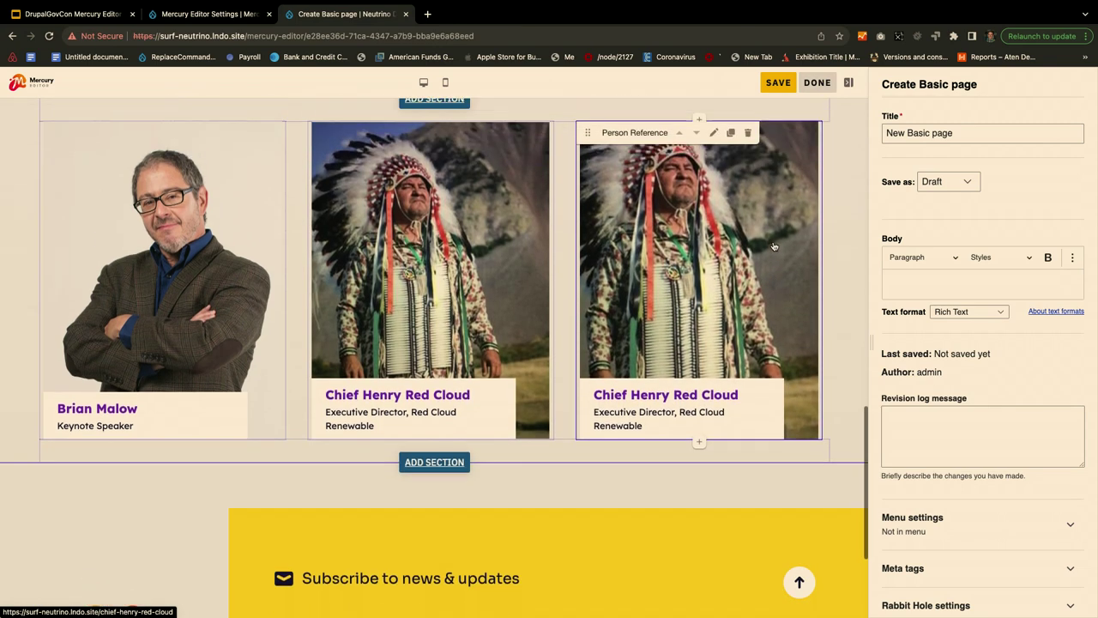
pyautogui.scroll(1, 774, 246)
# - Change the third card's person to the staff scientist found by searching 'sam'
pyautogui.click(717, 245)
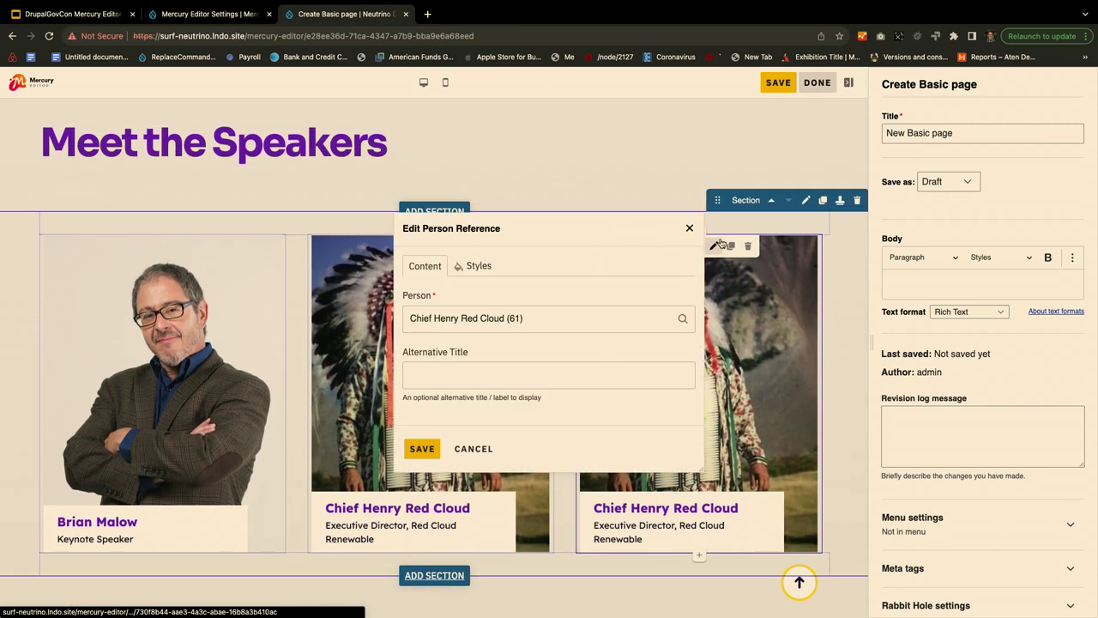
pyautogui.click(502, 318)
pyautogui.tripleClick(497, 319)
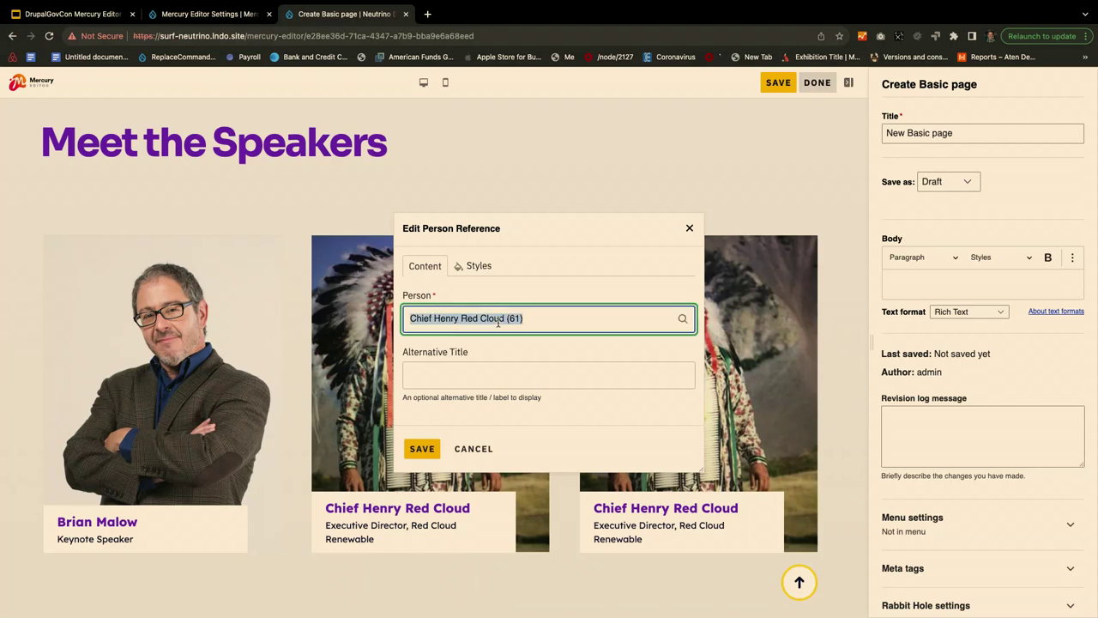
pyautogui.write('sam')
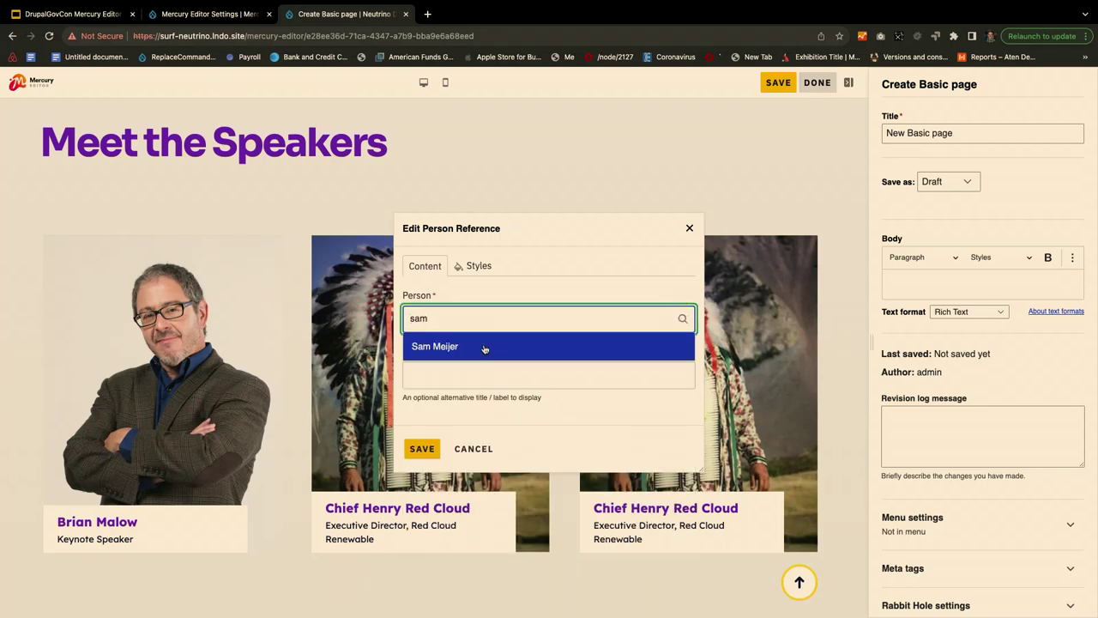
pyautogui.click(446, 346)
pyautogui.click(422, 451)
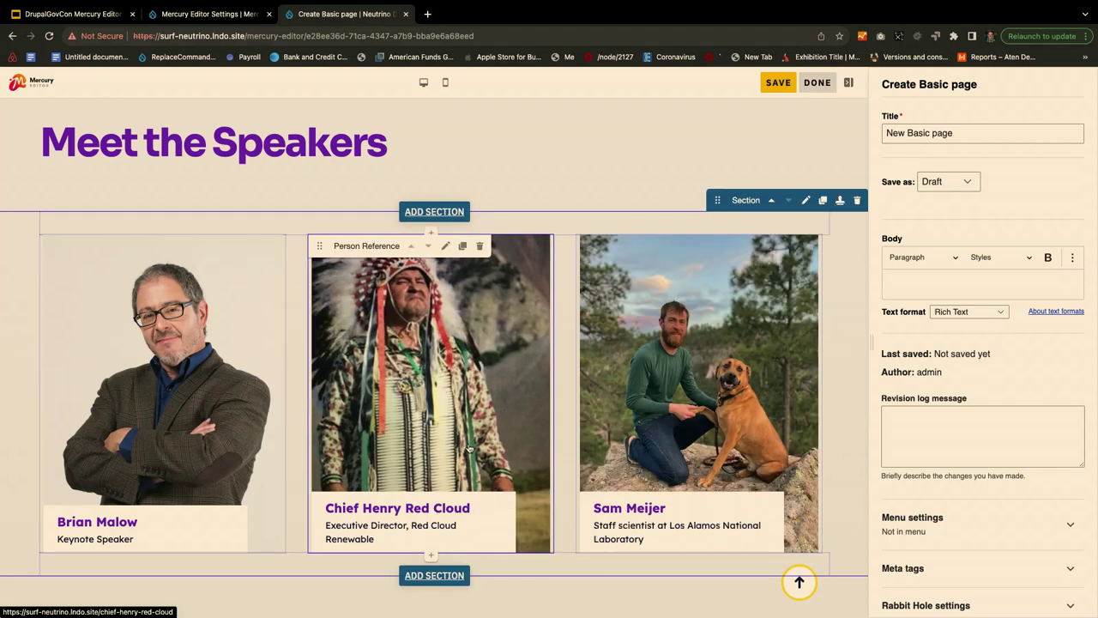
pyautogui.scroll(4, 543, 412)
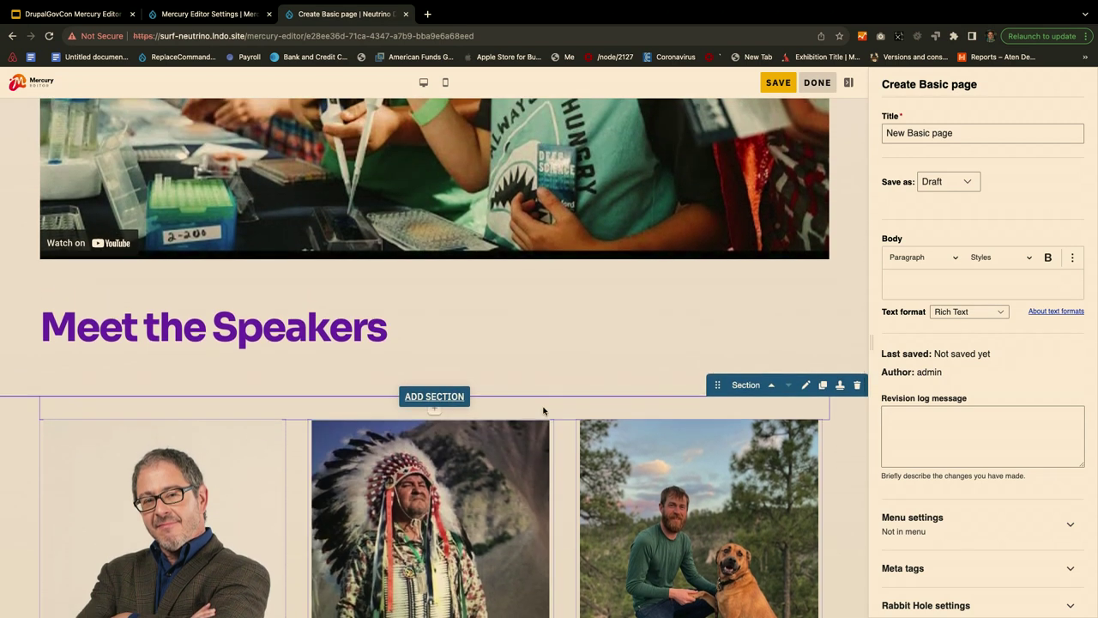
# - Move the keynote speaker card into a new One Column section and set its format to Featured
pyautogui.scroll(-8, 552, 385)
pyautogui.scroll(4, 551, 386)
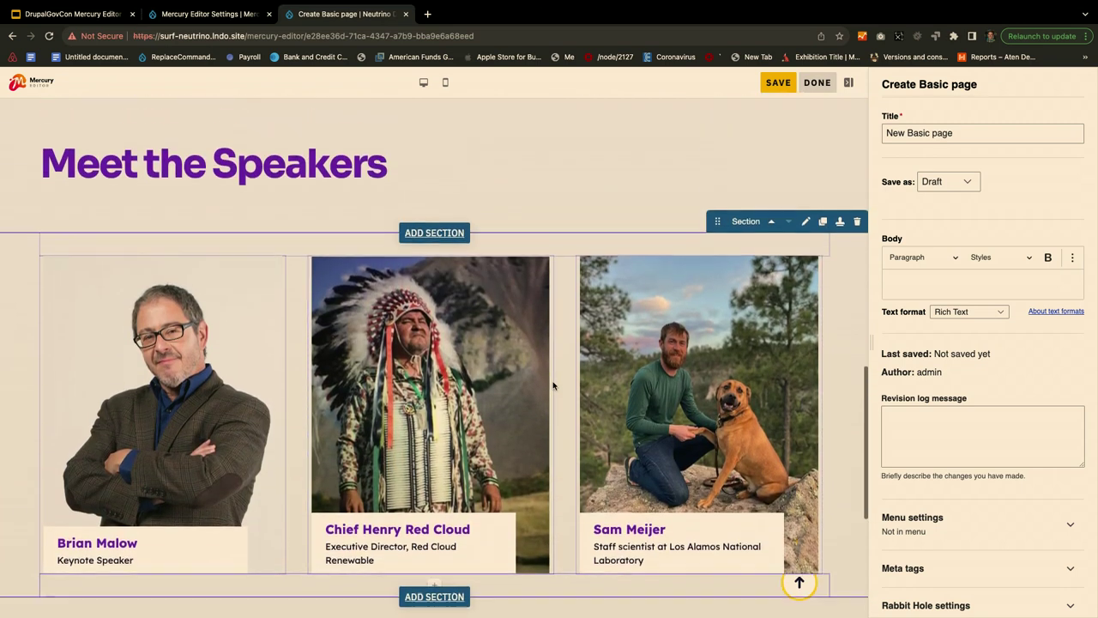
pyautogui.scroll(1, 553, 385)
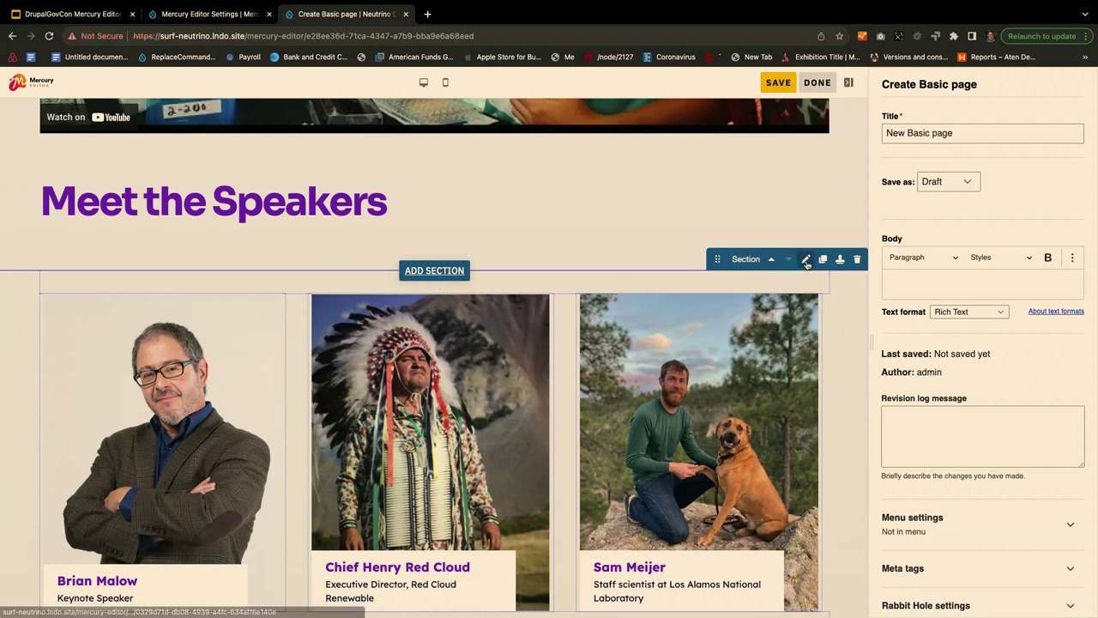
pyautogui.scroll(2, 666, 260)
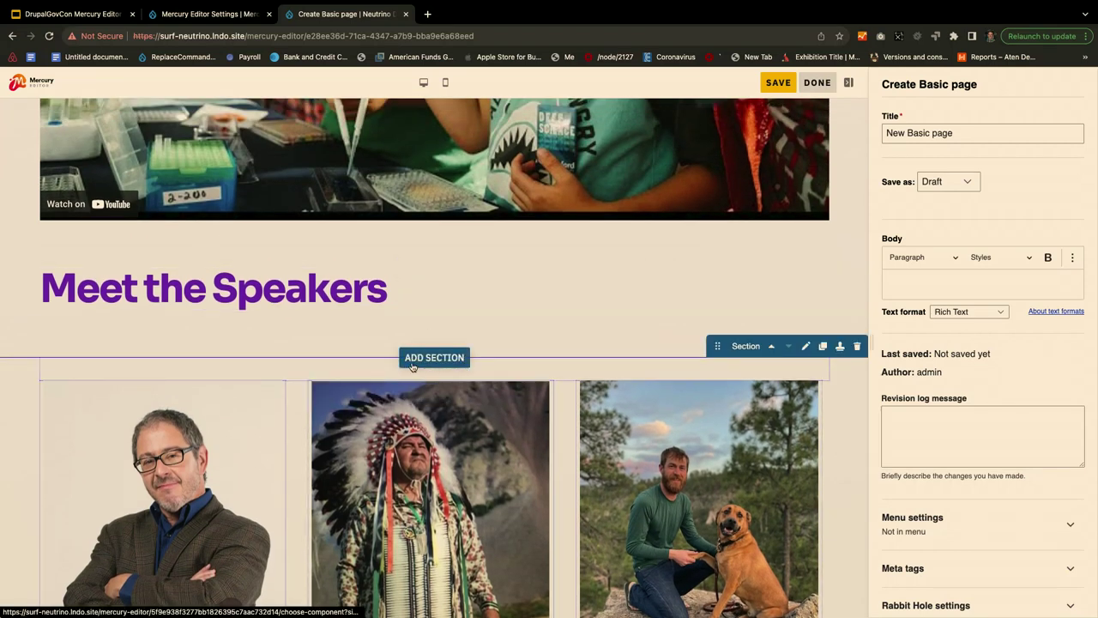
pyautogui.click(412, 365)
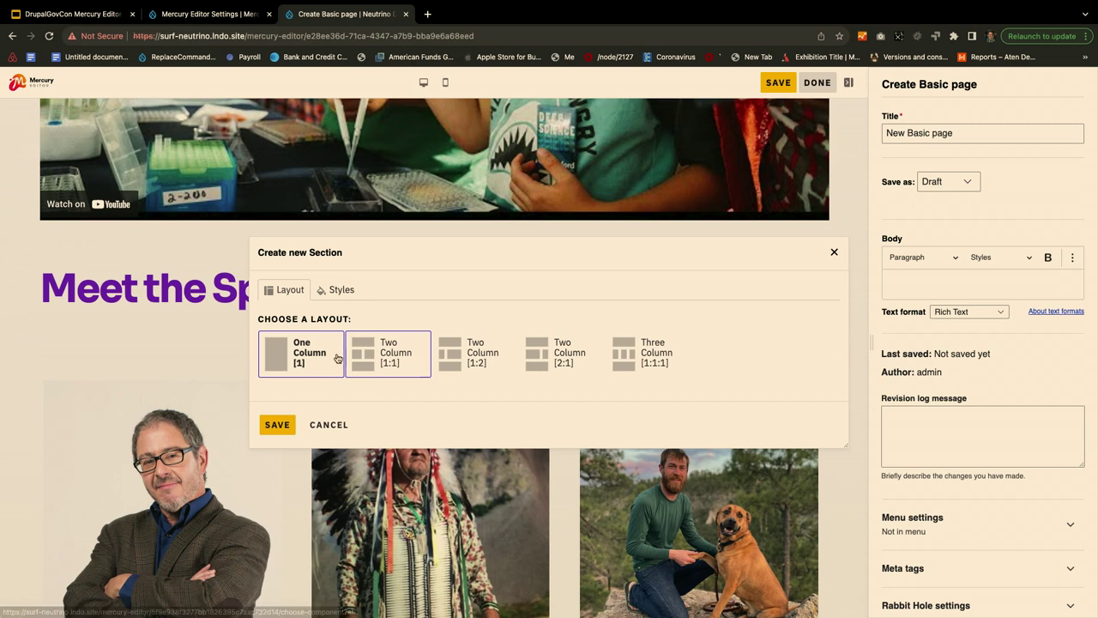
pyautogui.click(273, 426)
pyautogui.moveTo(193, 464); pyautogui.dragTo(255, 378)
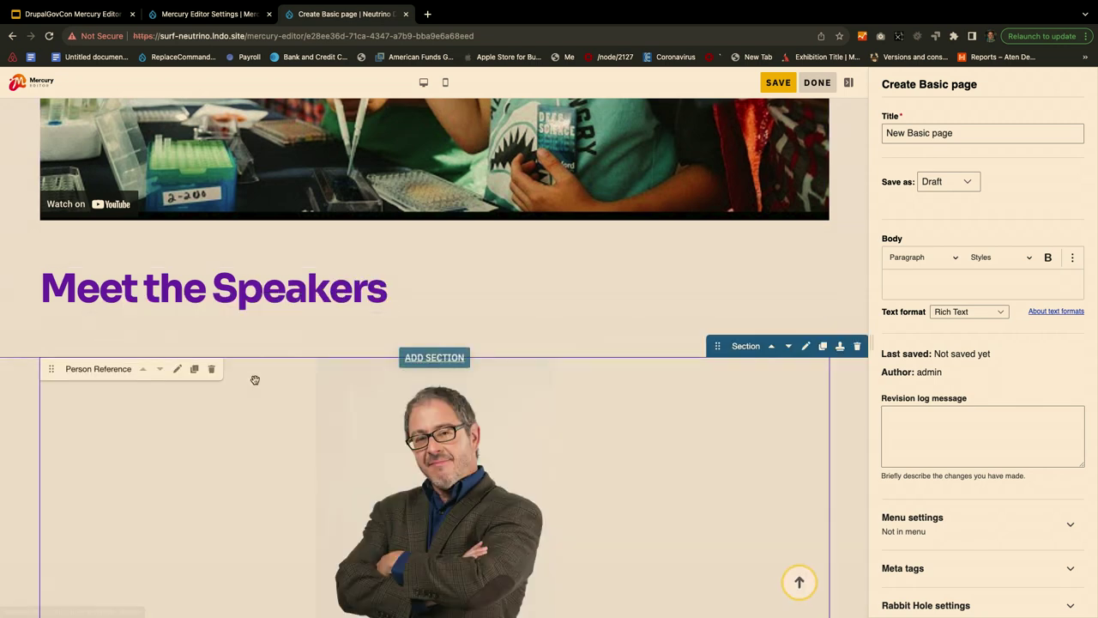
pyautogui.click(177, 370)
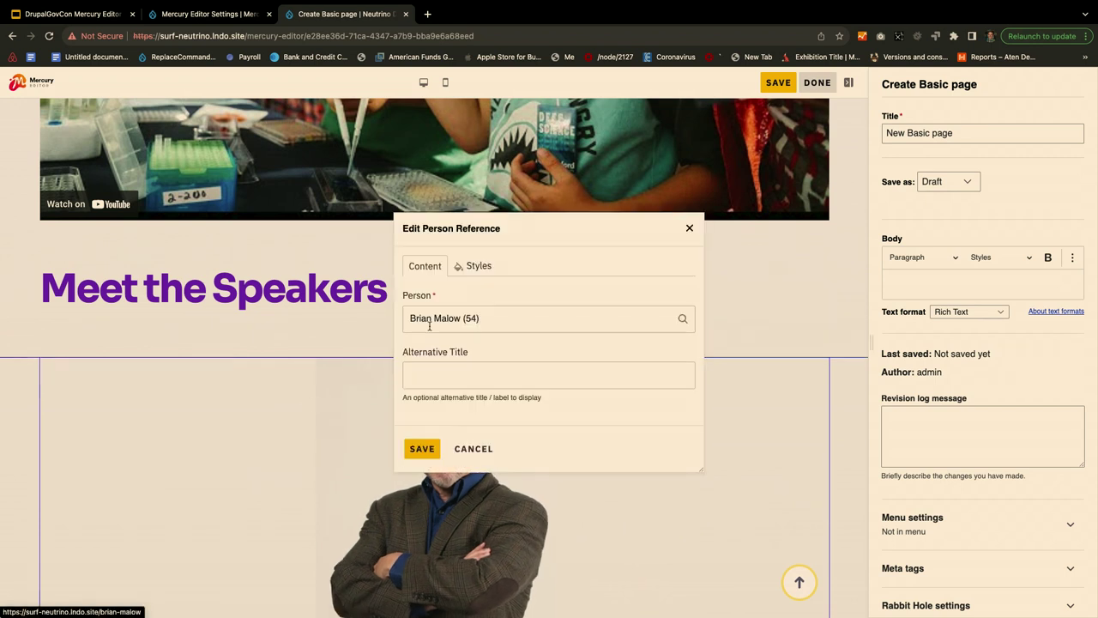
pyautogui.click(474, 268)
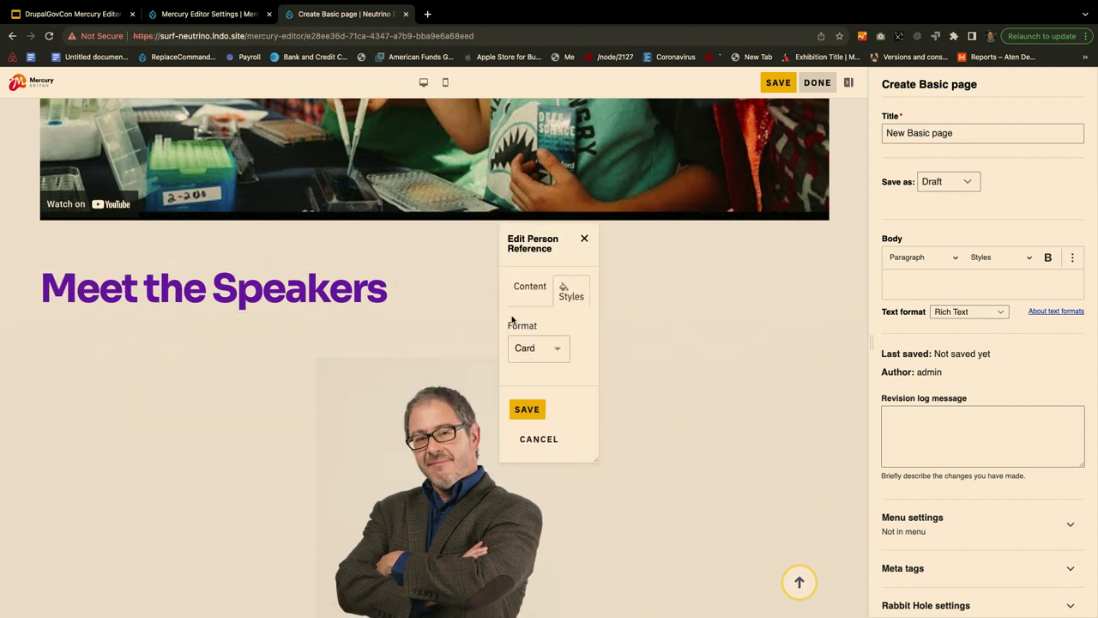
pyautogui.click(530, 348)
pyautogui.click(538, 333)
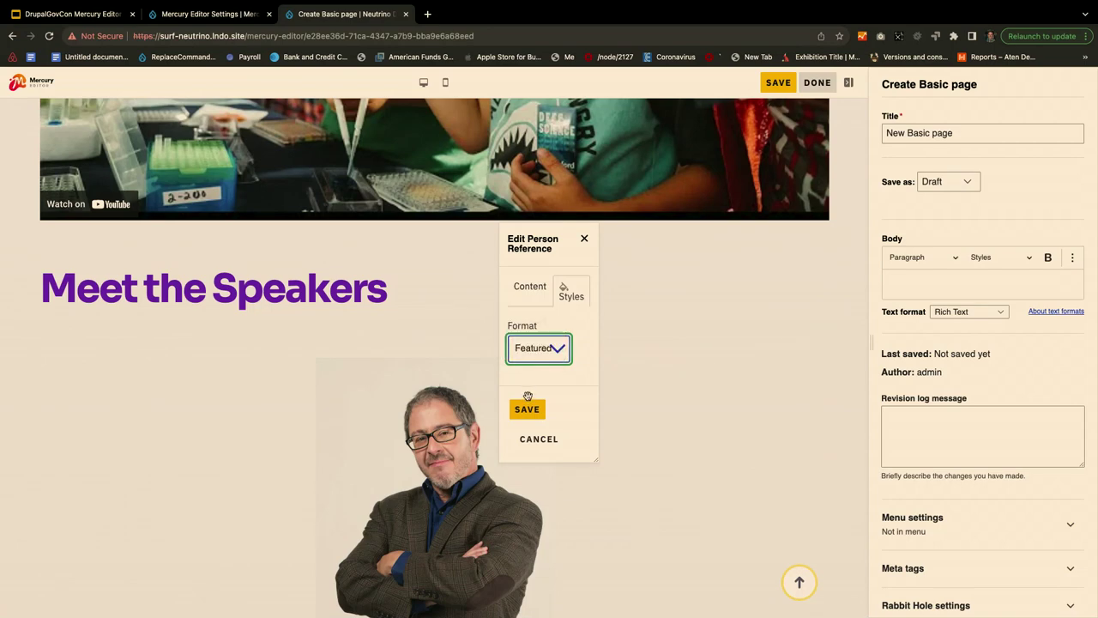
pyautogui.click(527, 410)
# - Move the second speaker card into its own new One Column section, formatted as Featured
pyautogui.scroll(-3, 524, 408)
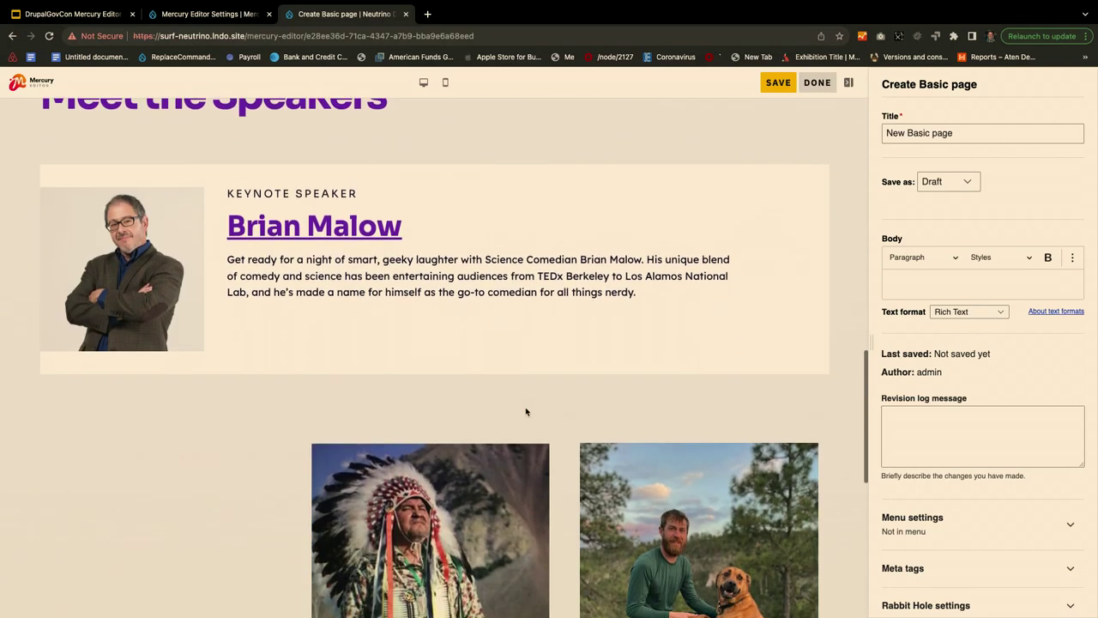
pyautogui.click(415, 419)
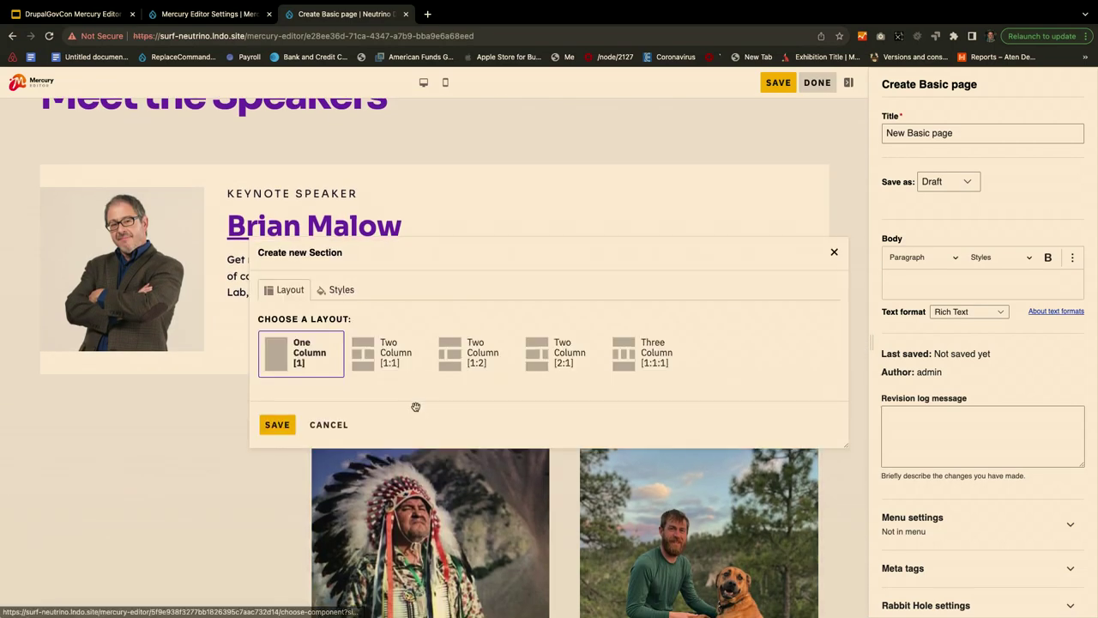
pyautogui.click(328, 424)
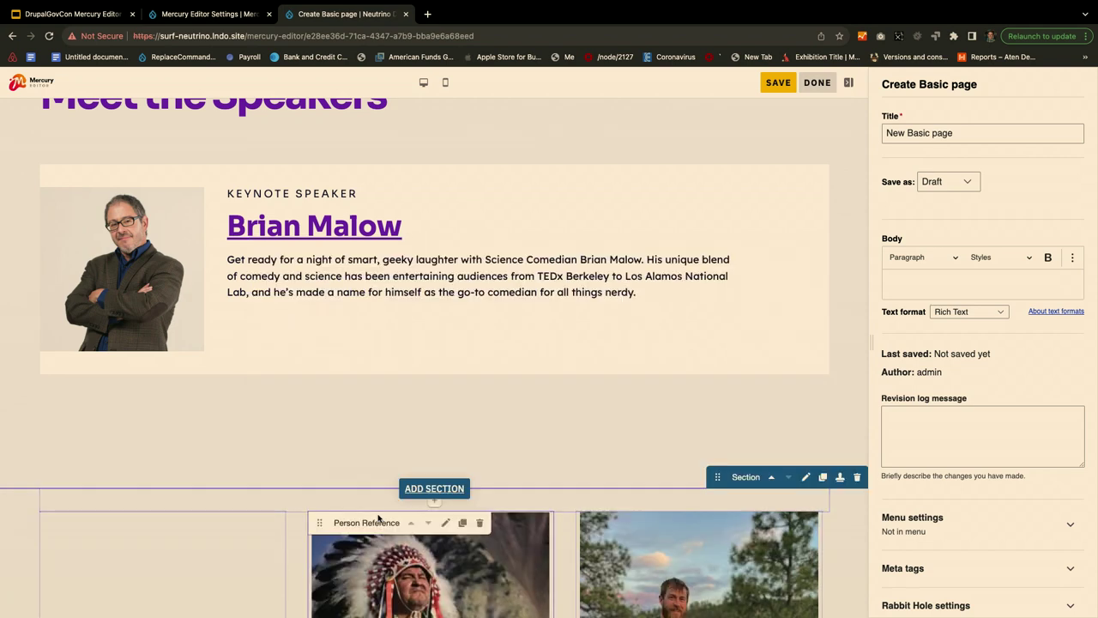
pyautogui.moveTo(318, 522); pyautogui.dragTo(302, 420)
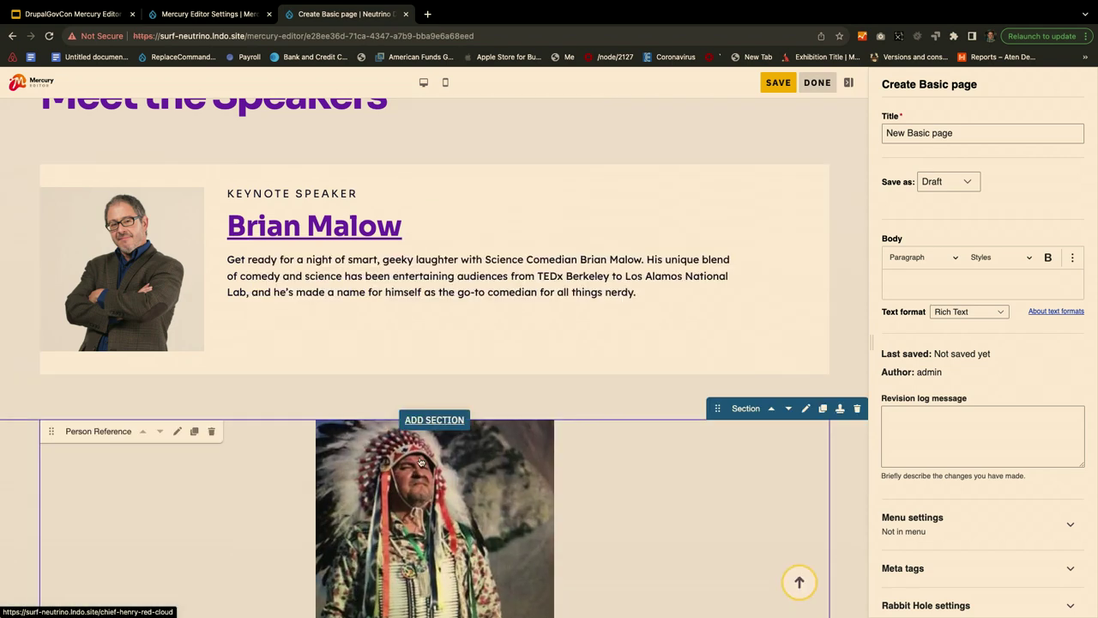
pyautogui.click(175, 433)
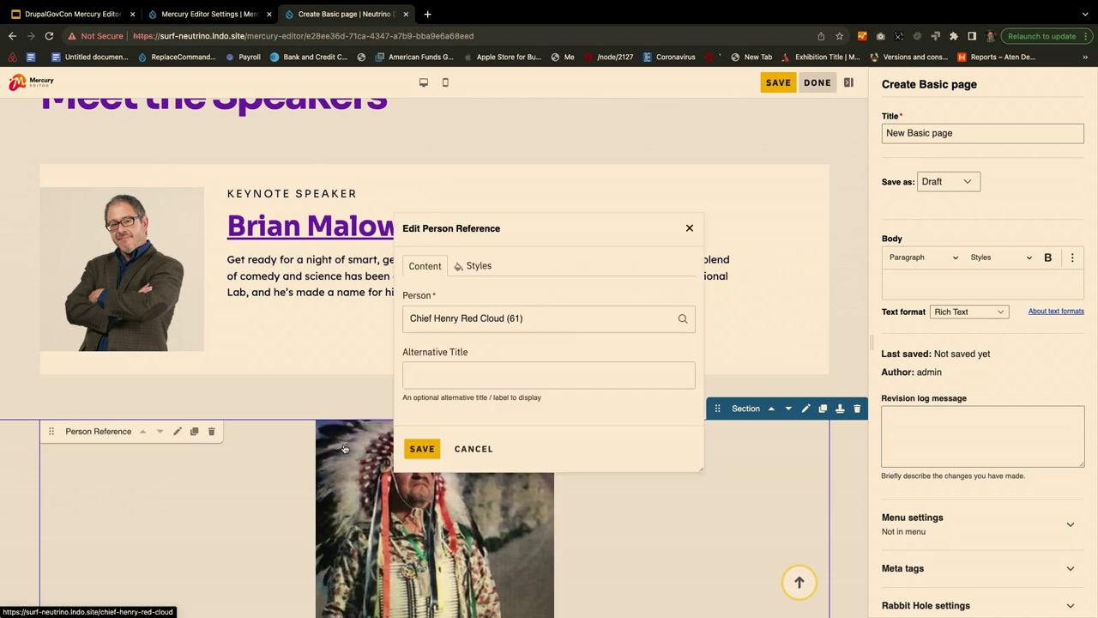
pyautogui.click(473, 264)
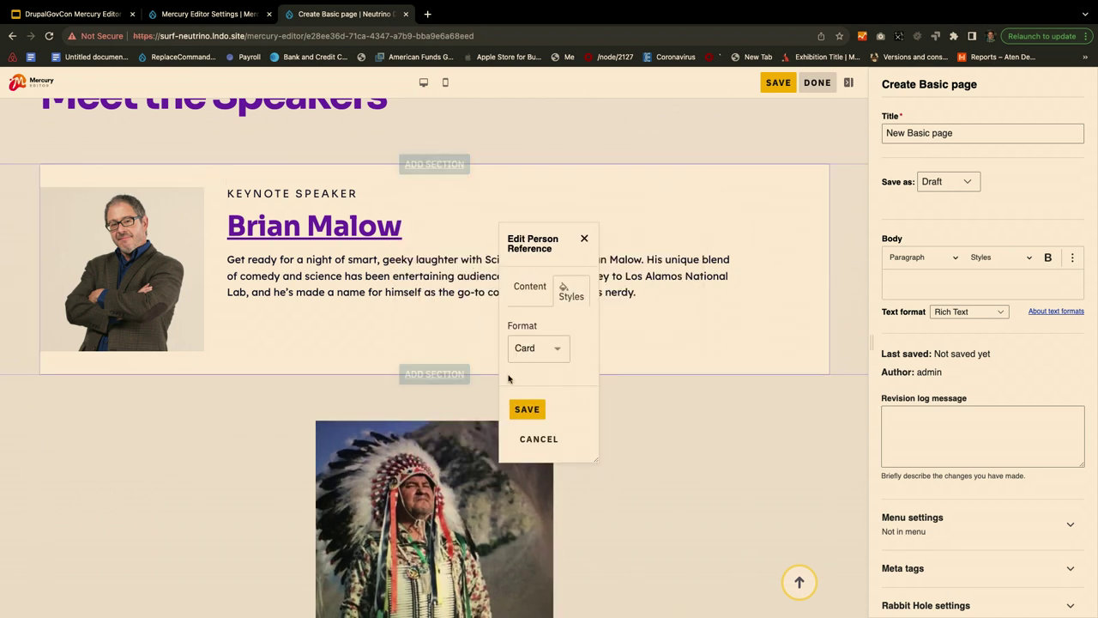
pyautogui.click(544, 350)
pyautogui.click(539, 324)
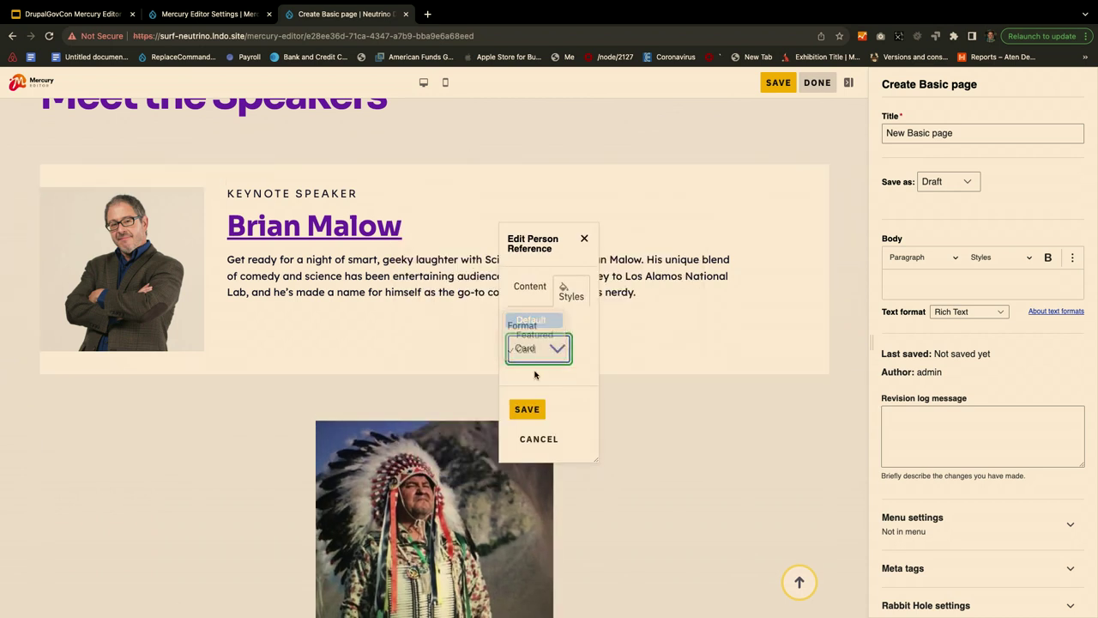
pyautogui.click(528, 409)
pyautogui.scroll(-3, 524, 408)
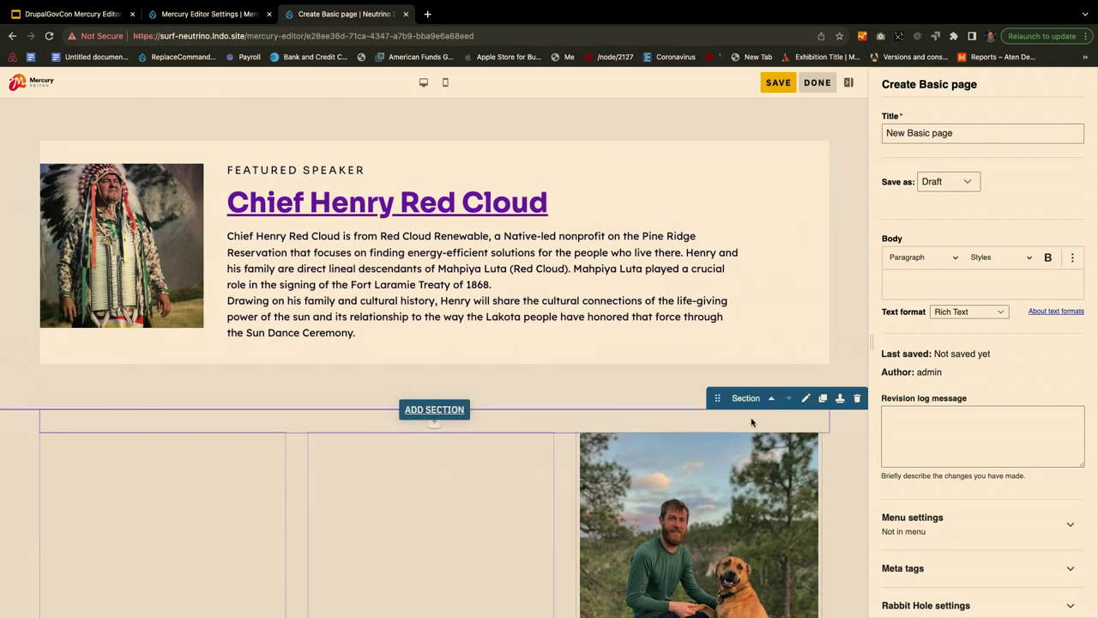
# - Switch the remaining speaker row's layout to a single column
pyautogui.click(804, 399)
pyautogui.click(286, 352)
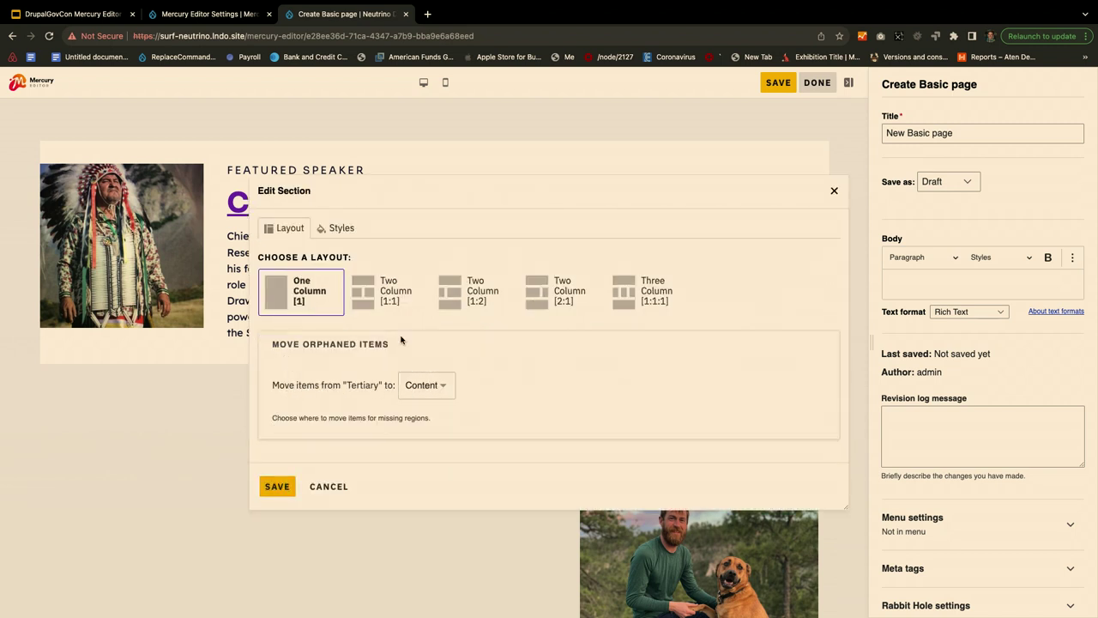
pyautogui.click(276, 486)
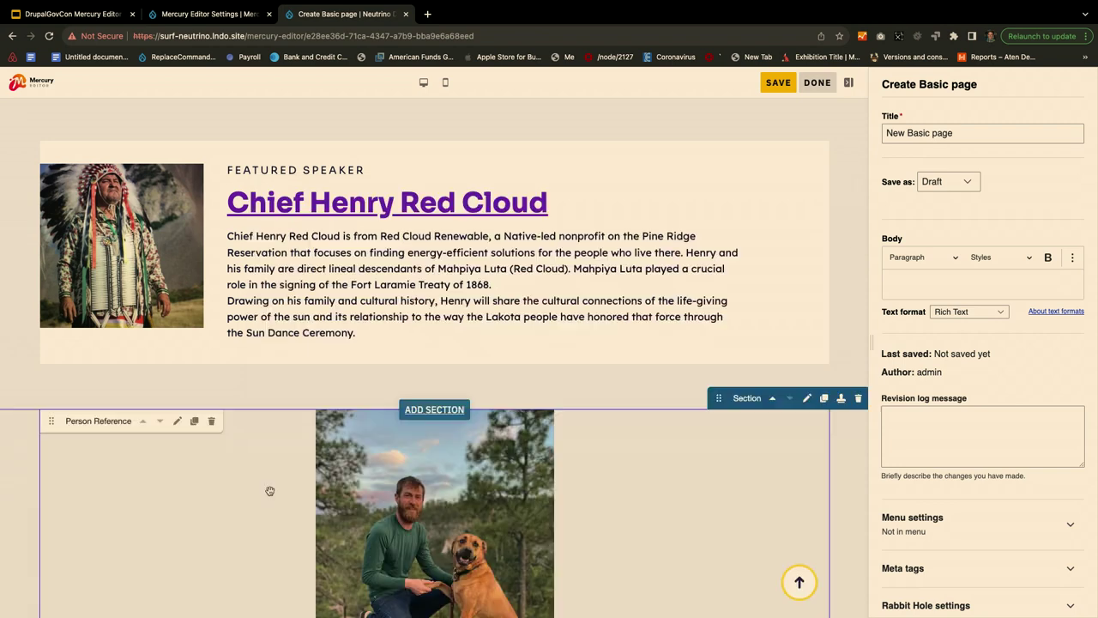
pyautogui.scroll(-2, 270, 490)
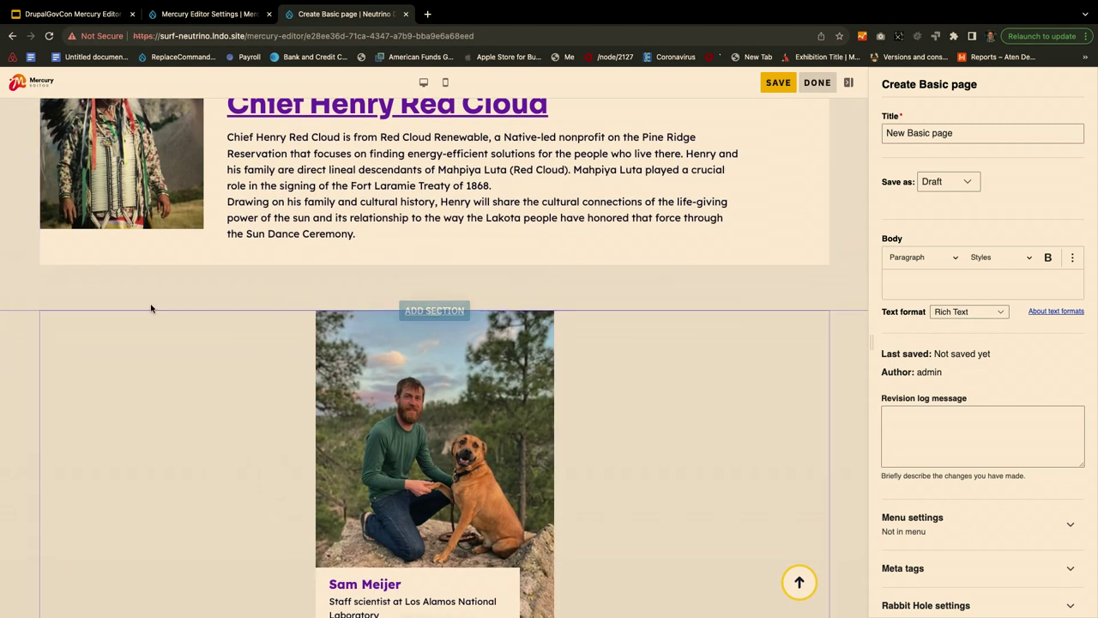
# - Change the staff scientist's Person Reference format from Card to Default
pyautogui.click(178, 322)
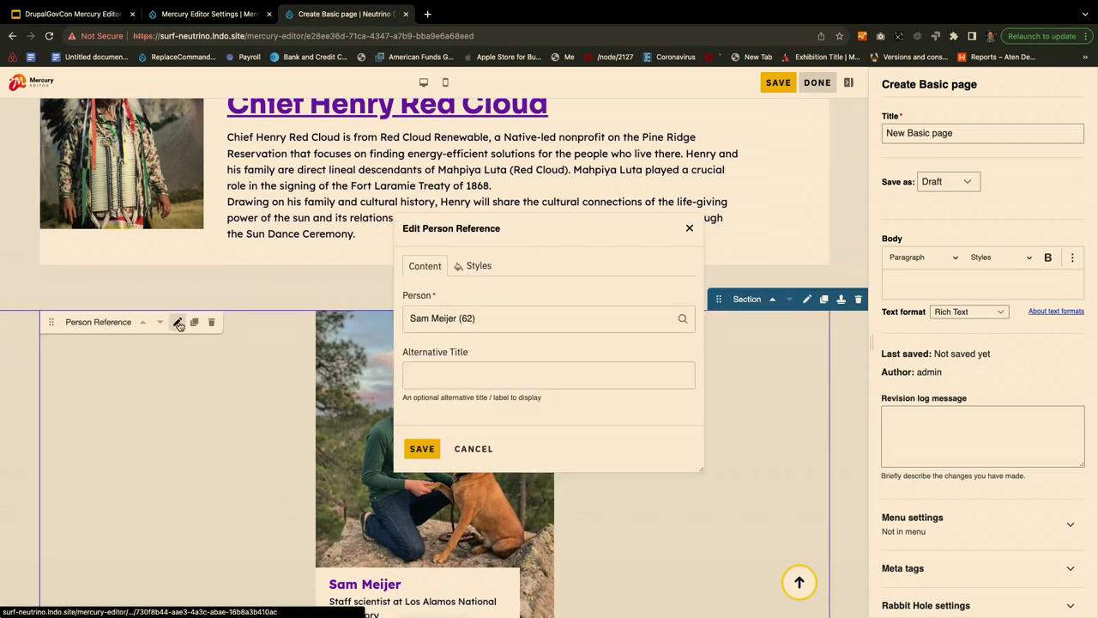
pyautogui.click(478, 267)
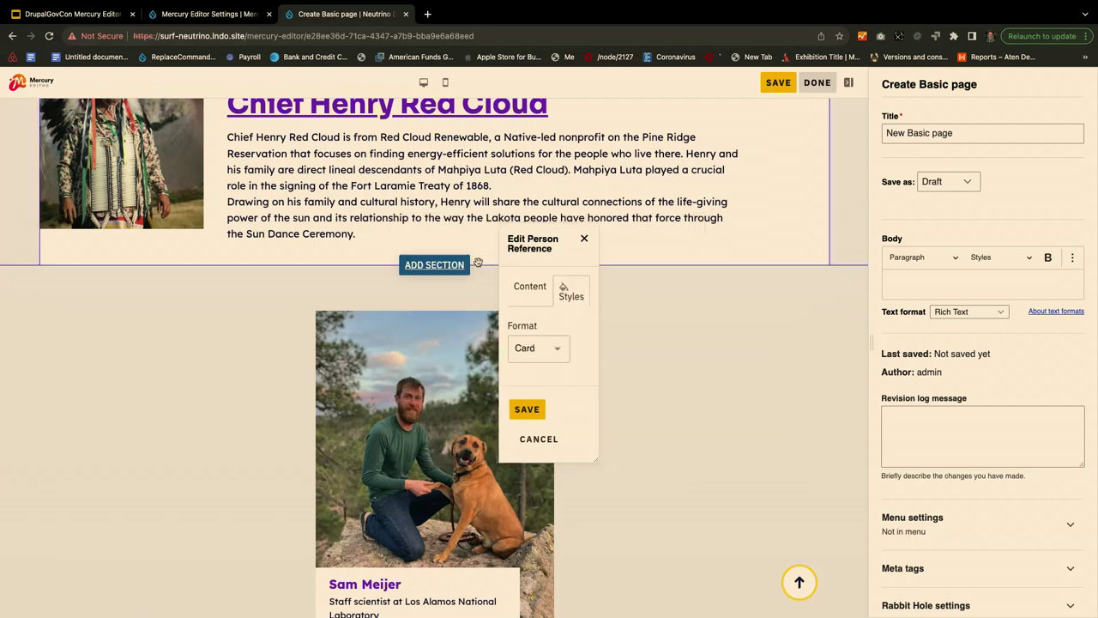
pyautogui.click(537, 350)
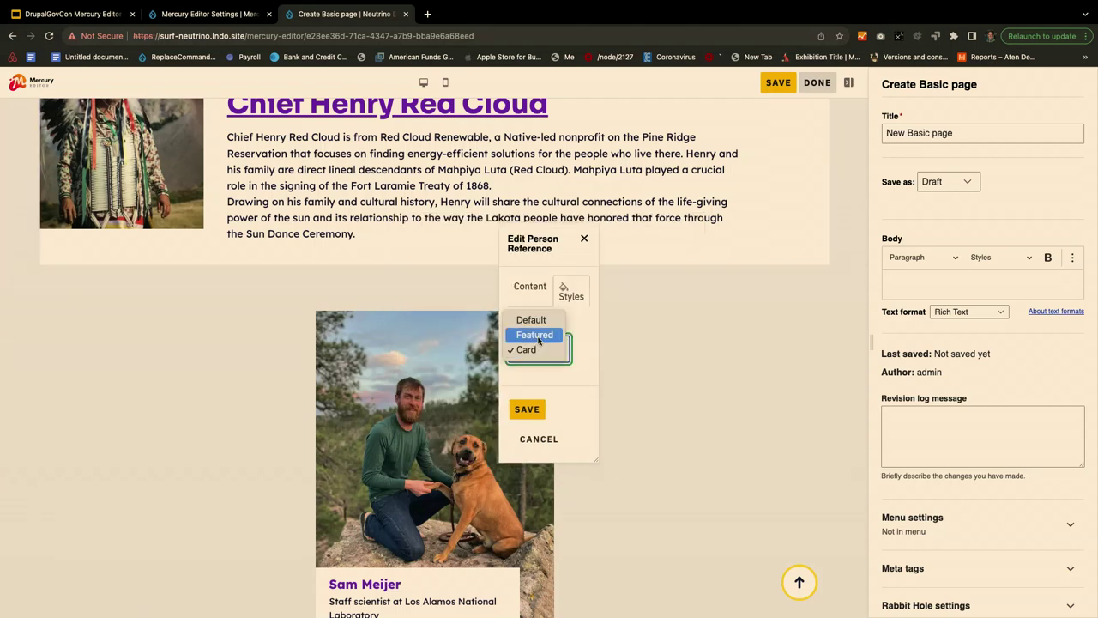
pyautogui.click(536, 399)
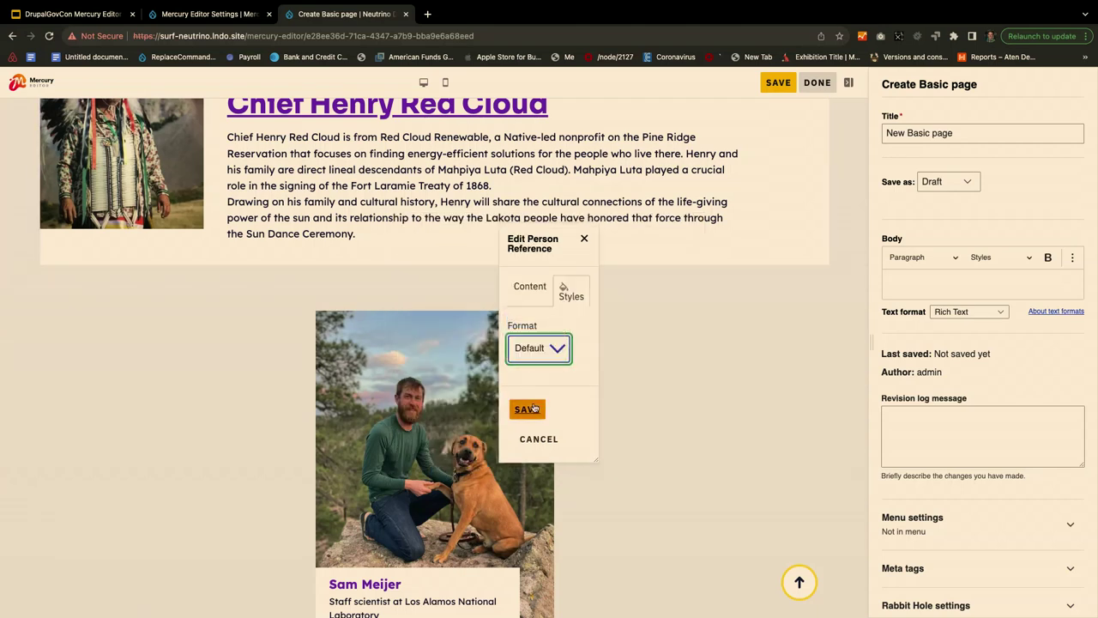
pyautogui.click(527, 409)
pyautogui.scroll(6, 532, 403)
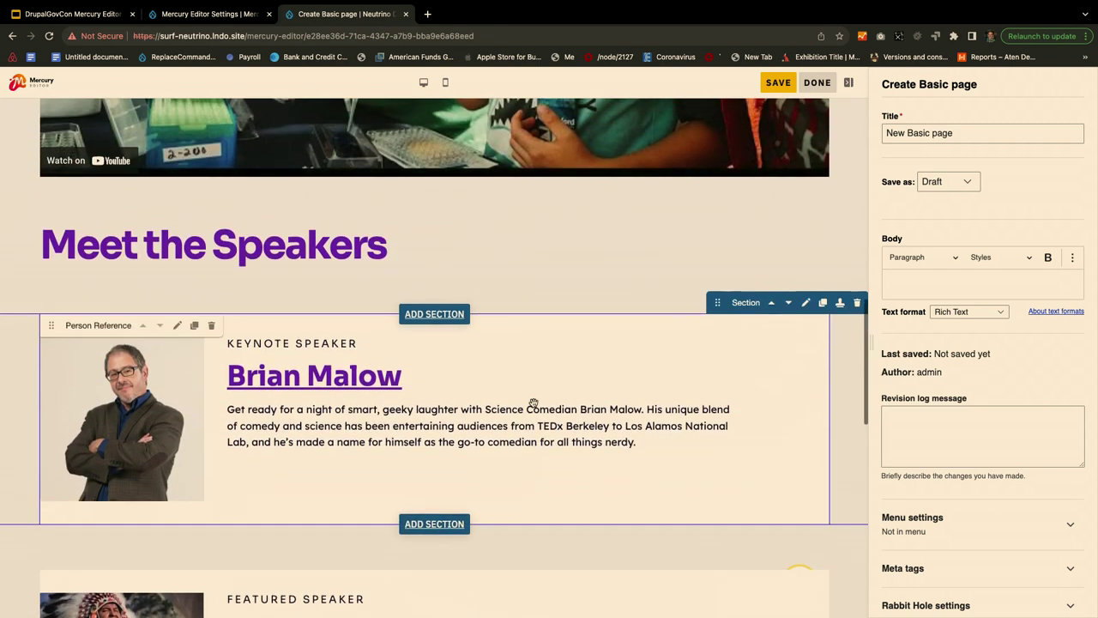
# - Hide the sidebar, review the page at iPhone 12 Pro (390x844) size, then restore the settings panel
pyautogui.scroll(1, 533, 403)
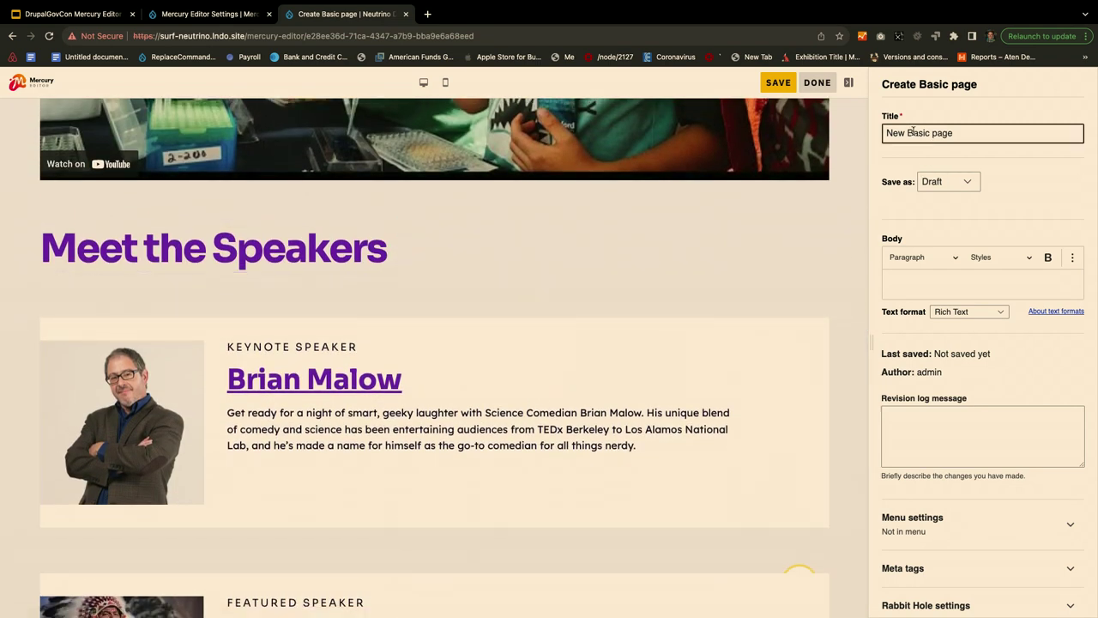
pyautogui.click(850, 83)
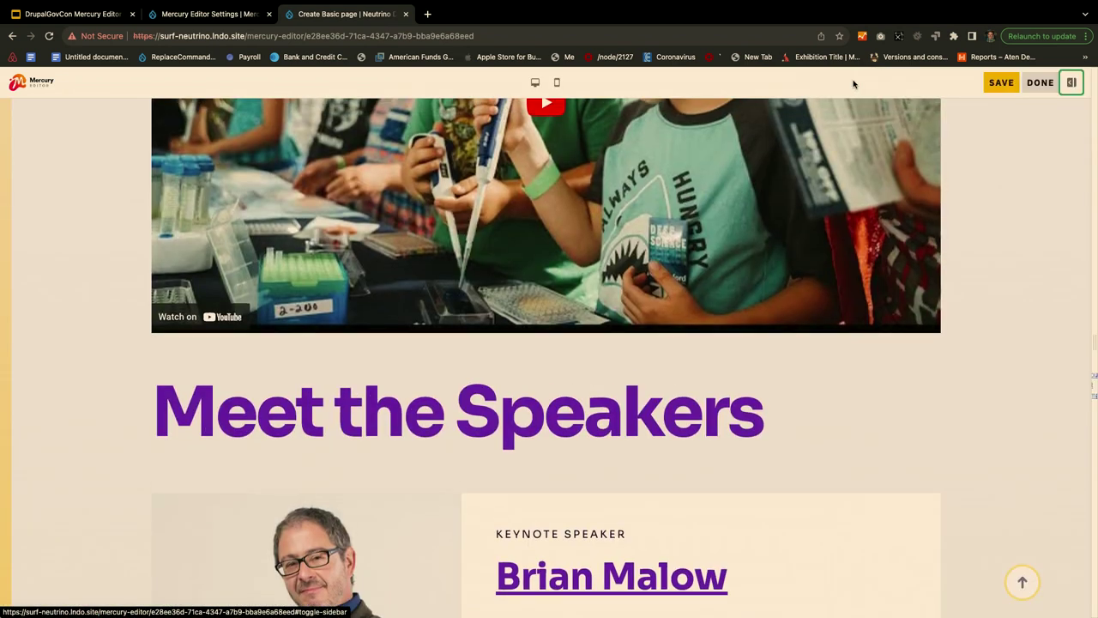
pyautogui.click(558, 81)
pyautogui.scroll(5, 502, 180)
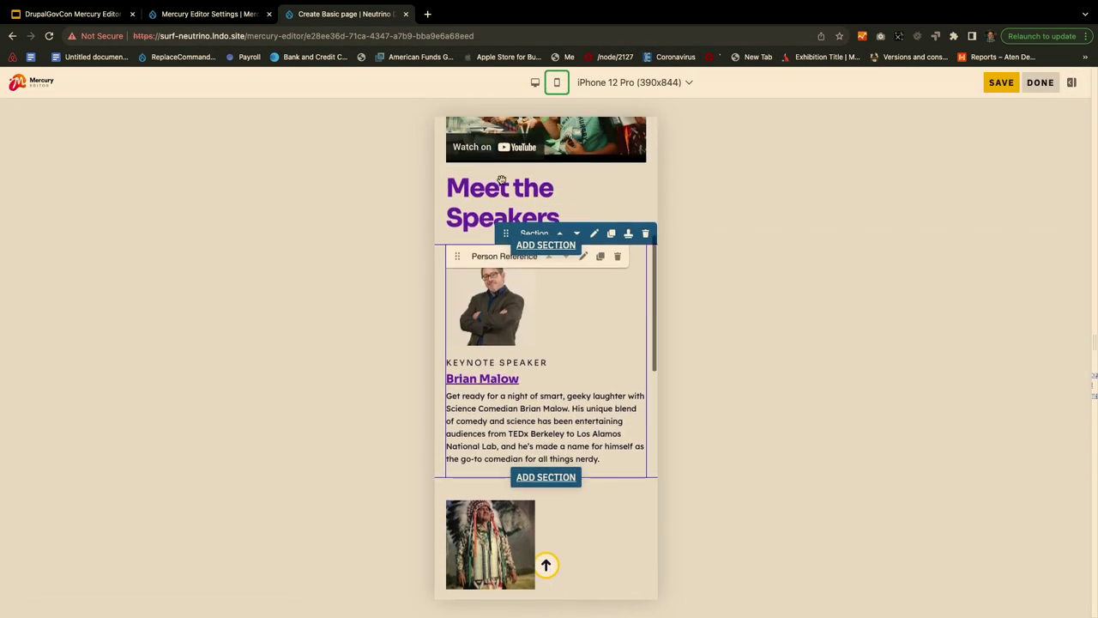
pyautogui.scroll(1, 502, 181)
pyautogui.scroll(5, 502, 178)
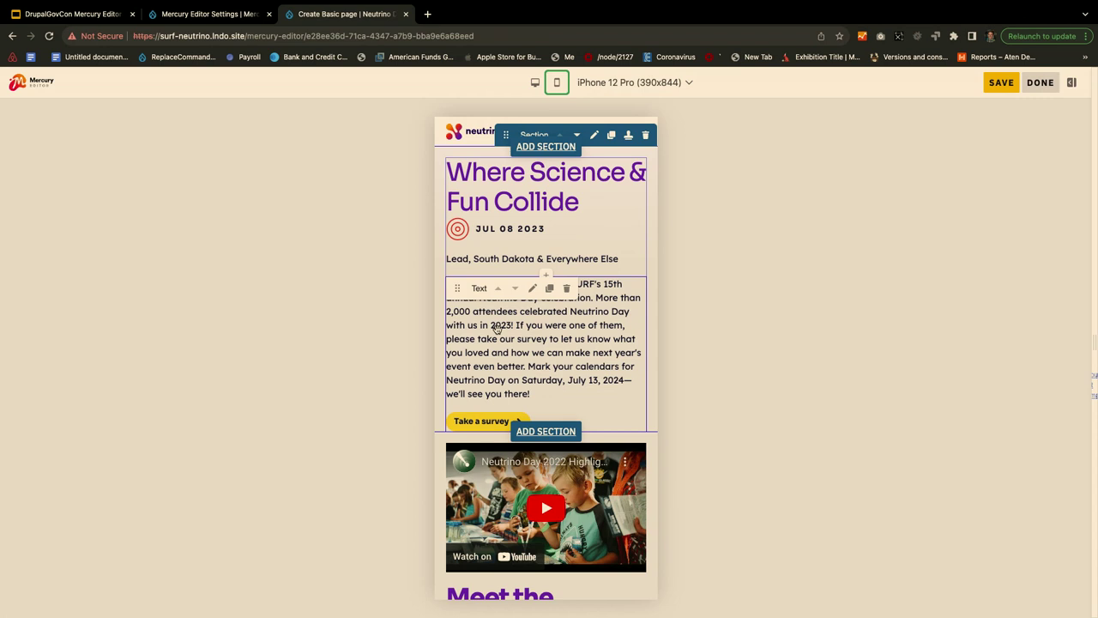
pyautogui.scroll(-5, 495, 397)
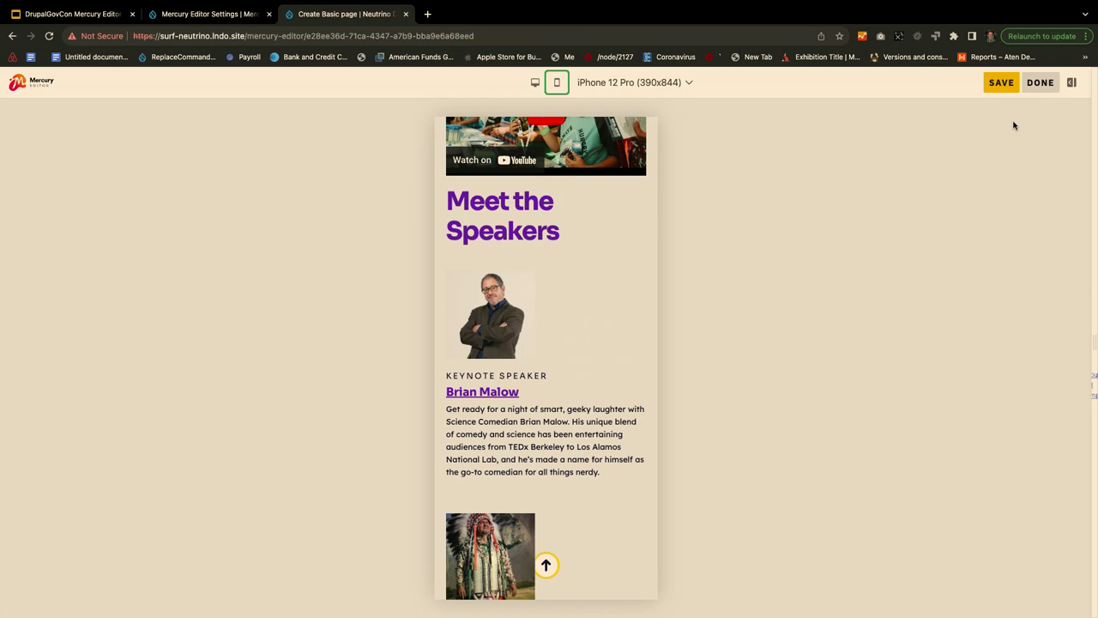
pyautogui.click(1071, 83)
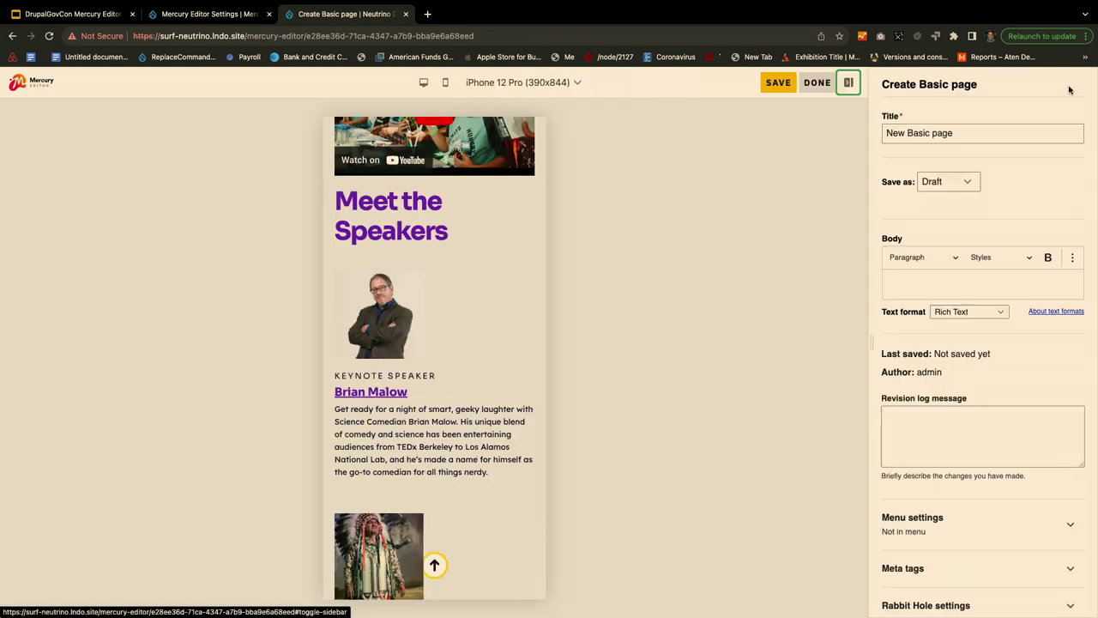
# - Save the Neutrino Day page as a Draft and exit Mercury Editor with Done
pyautogui.click(965, 181)
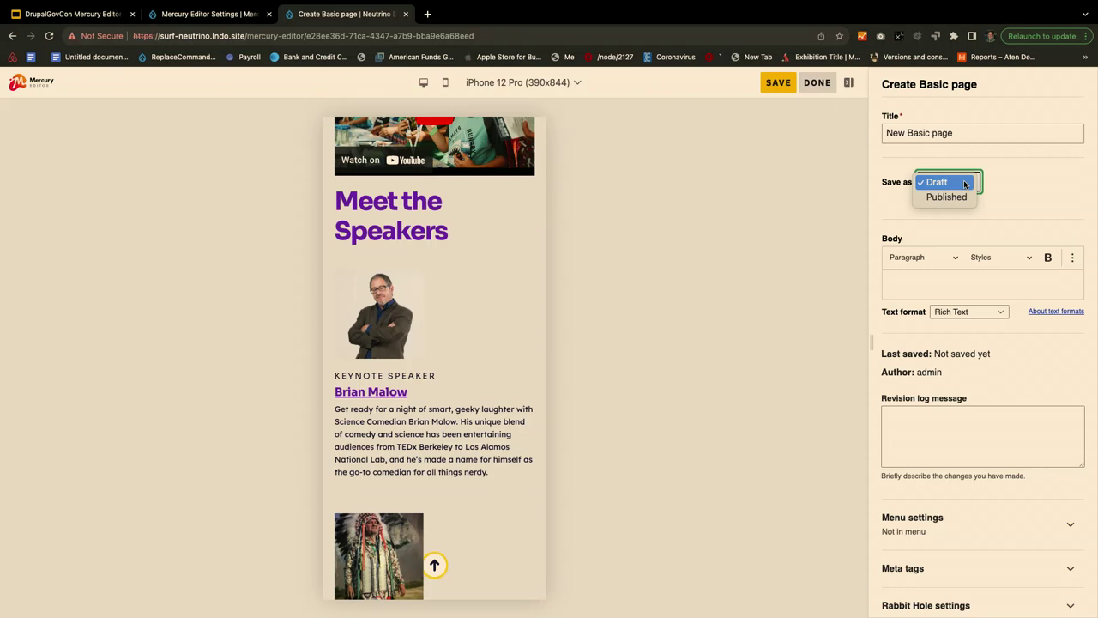
pyautogui.click(1028, 187)
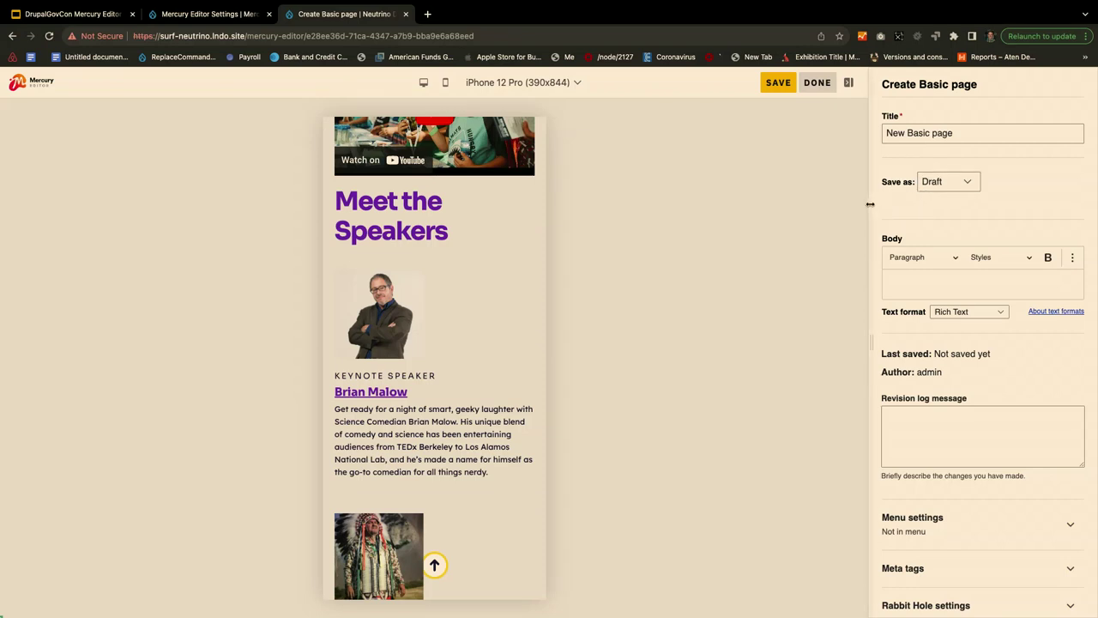
pyautogui.moveTo(871, 204); pyautogui.dragTo(805, 205)
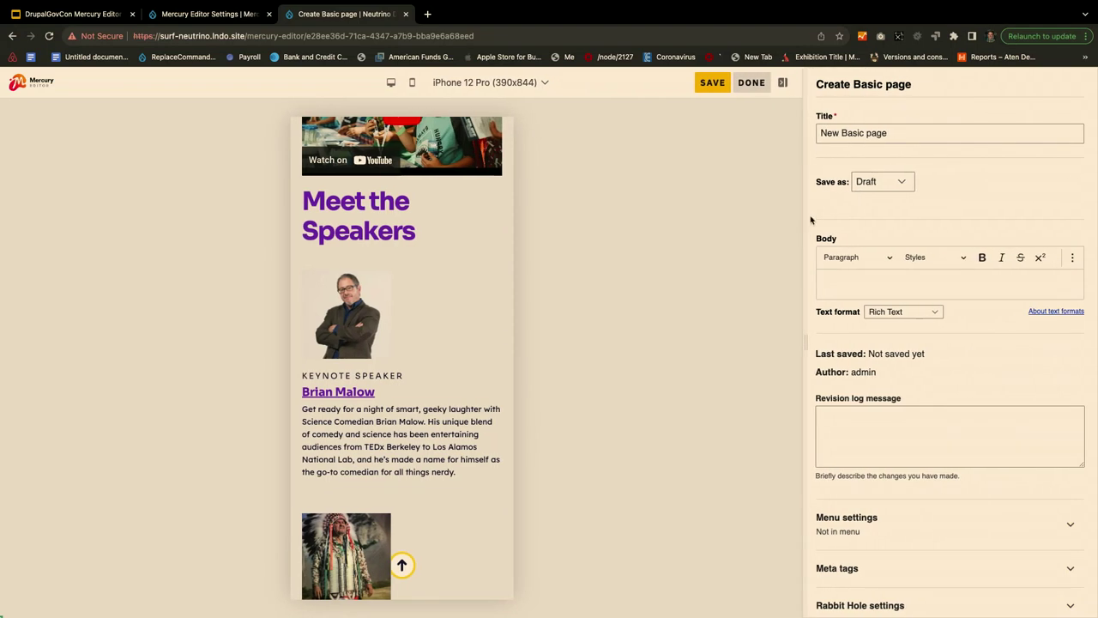
pyautogui.click(908, 181)
pyautogui.click(907, 180)
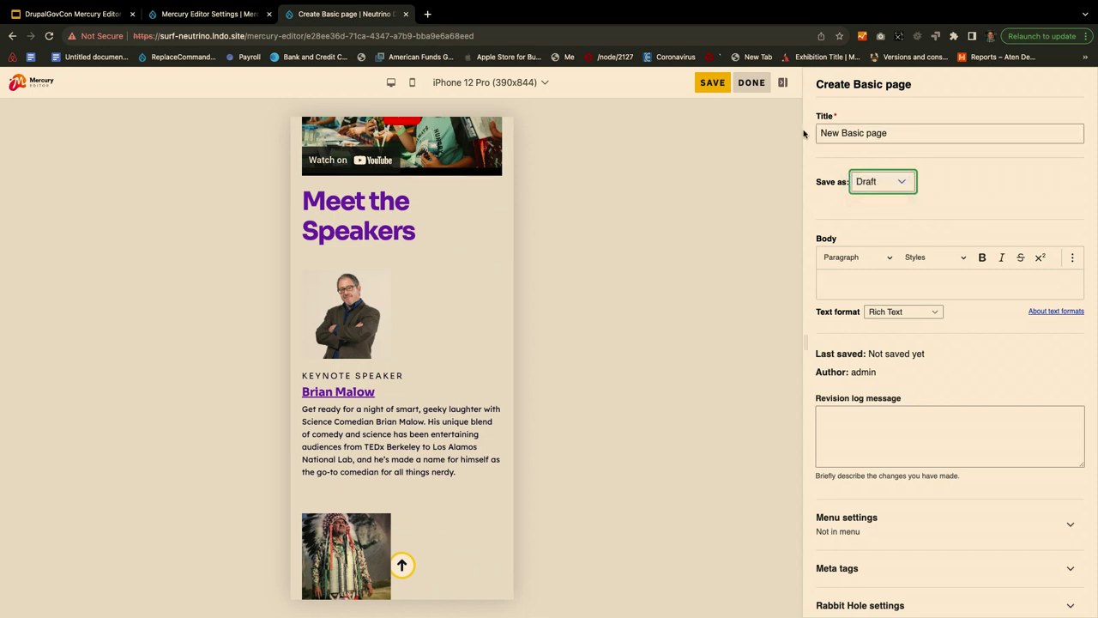
pyautogui.click(719, 86)
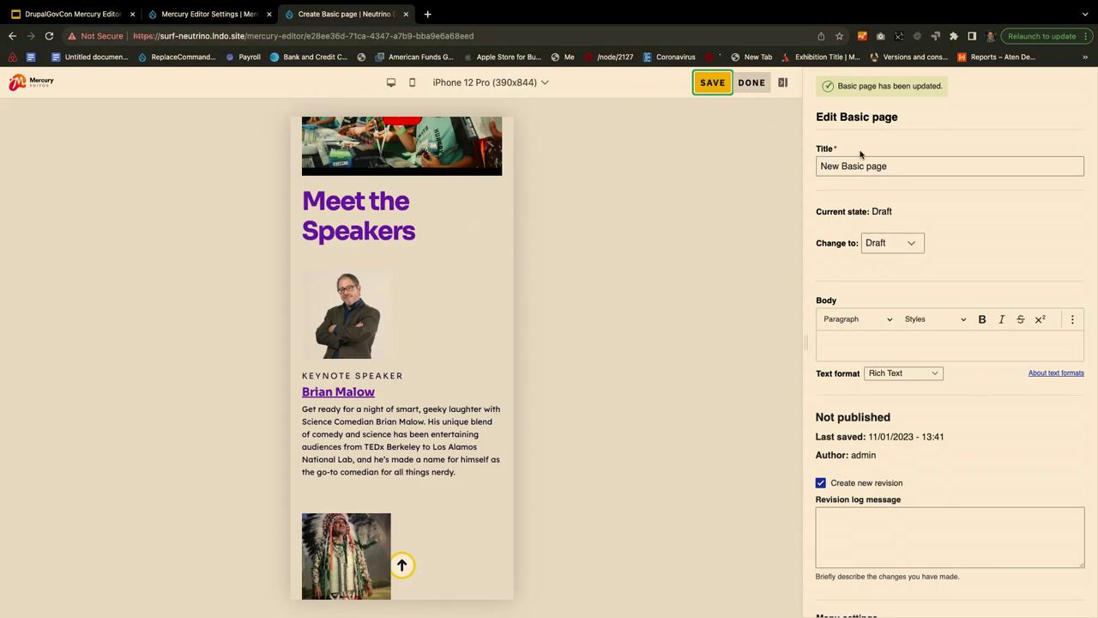
pyautogui.click(751, 83)
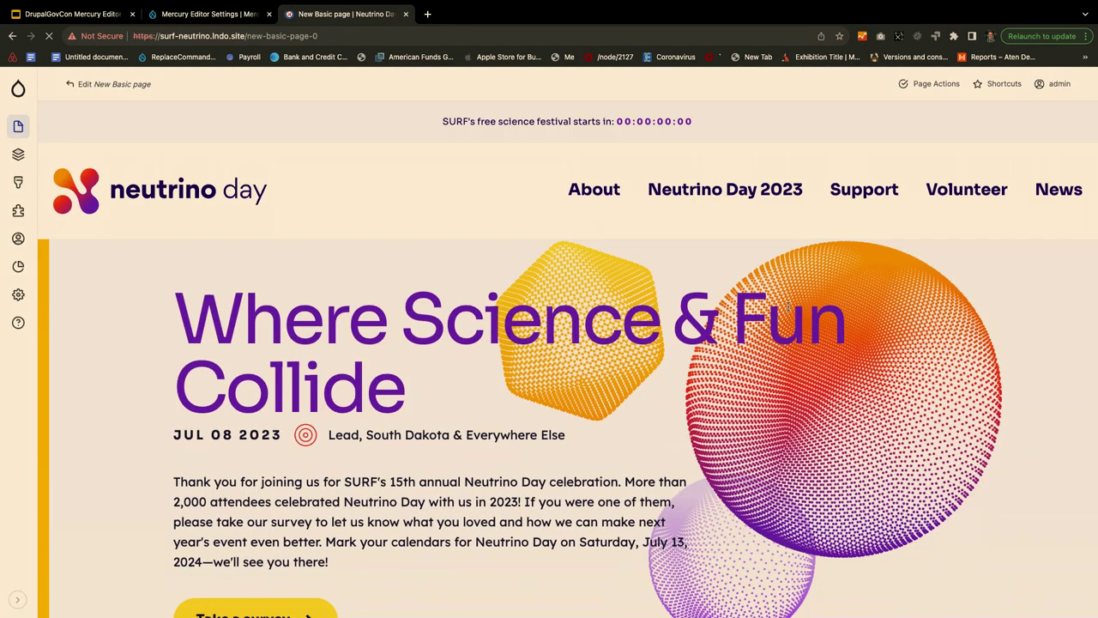
pyautogui.scroll(-3, 697, 333)
pyautogui.scroll(-12, 697, 333)
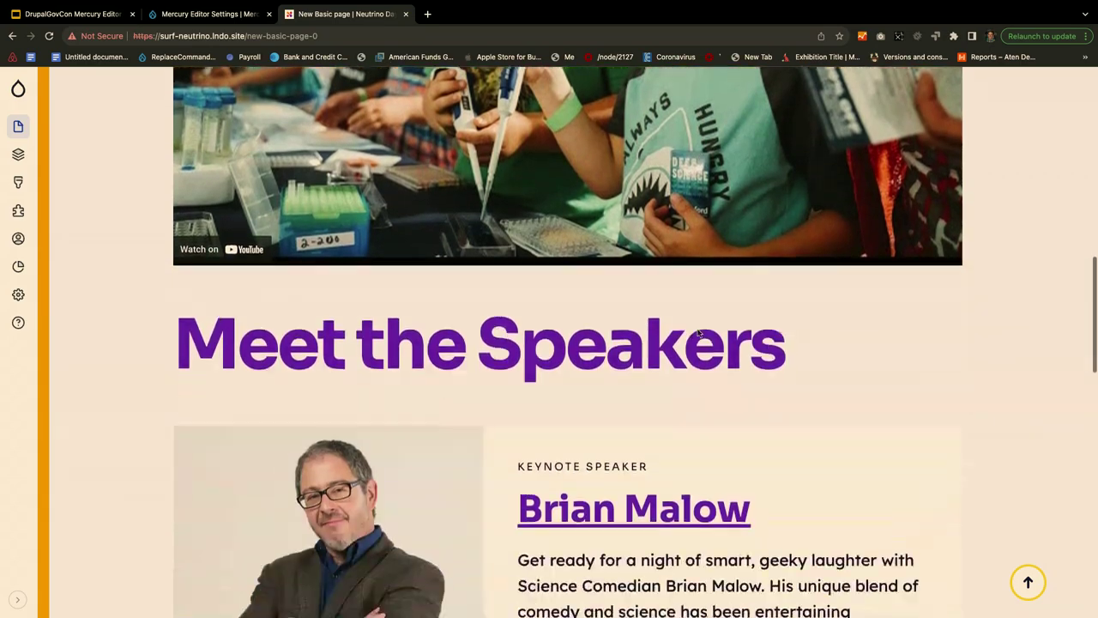
pyautogui.scroll(-8, 698, 331)
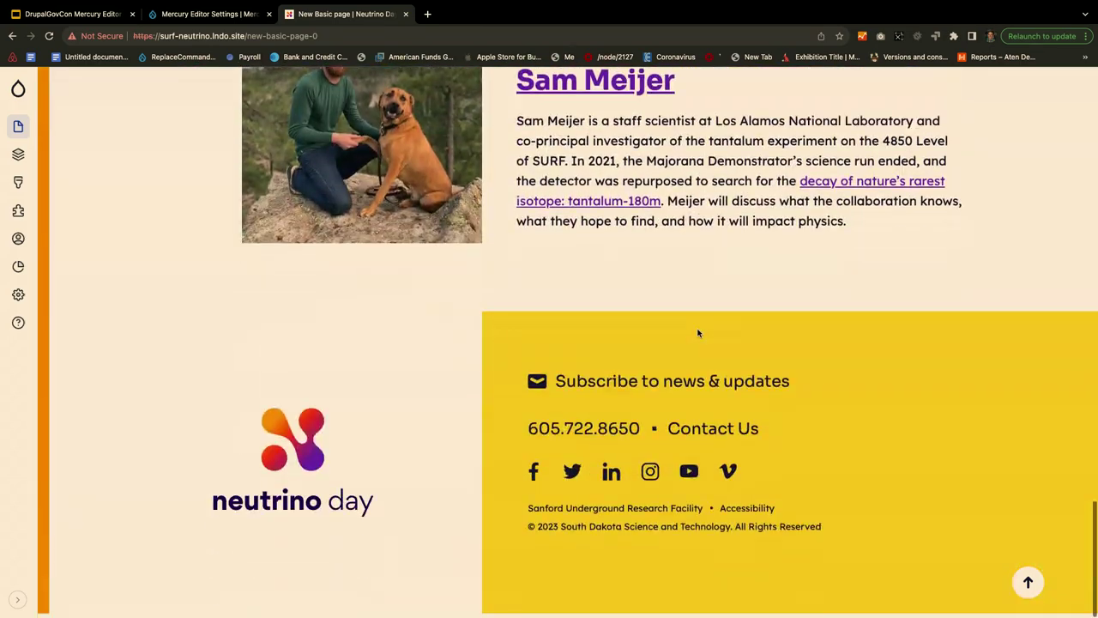
pyautogui.scroll(12, 697, 333)
pyautogui.scroll(10, 697, 332)
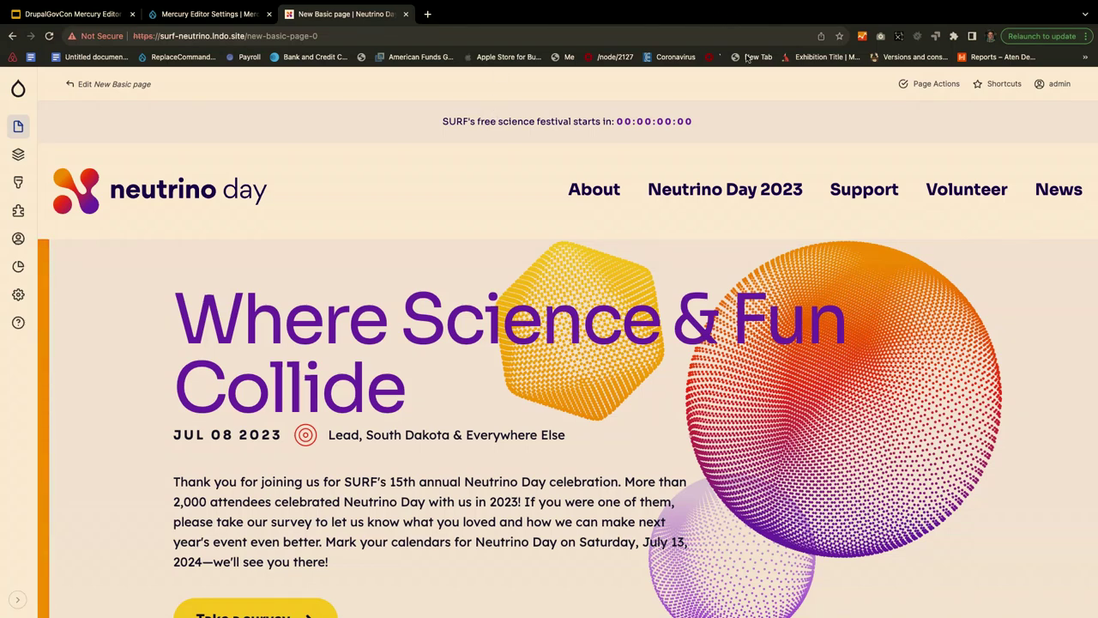
# - Scroll the saved page from the highlight video up to the hero and select part of its intro paragraph
pyautogui.click(932, 92)
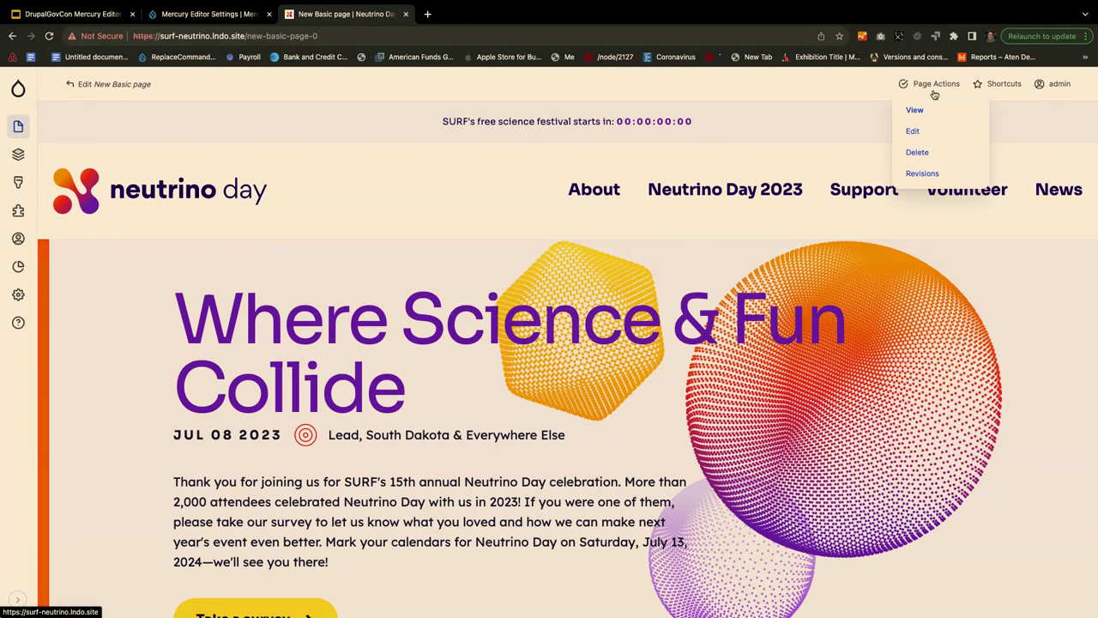
pyautogui.click(937, 84)
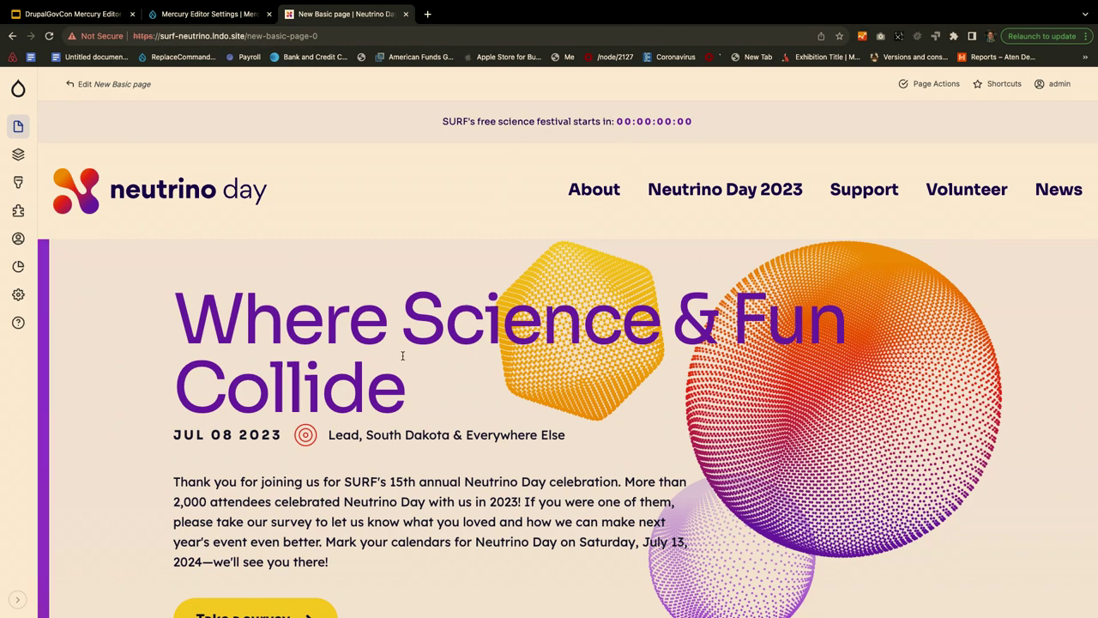
pyautogui.scroll(-6, 360, 446)
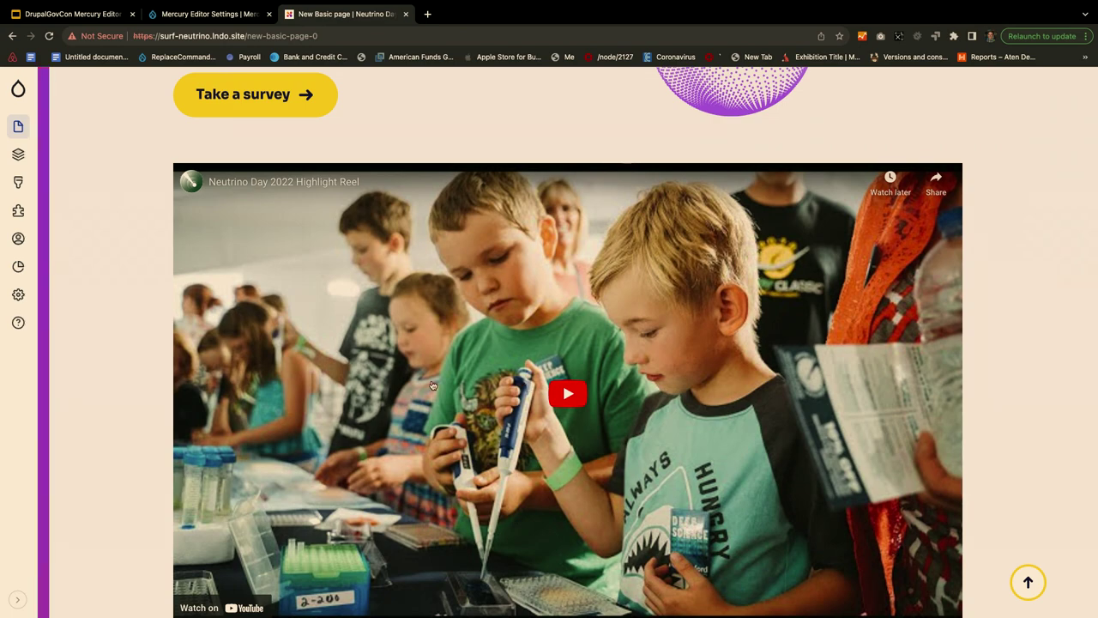
pyautogui.scroll(5, 423, 396)
pyautogui.scroll(1, 424, 397)
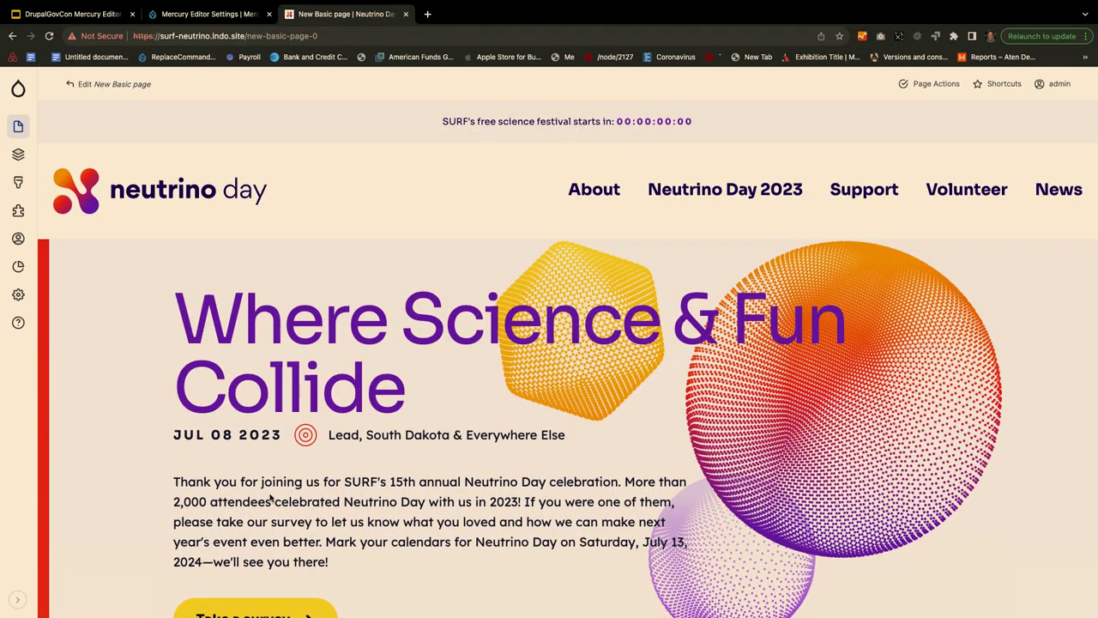
pyautogui.moveTo(258, 482); pyautogui.dragTo(305, 542)
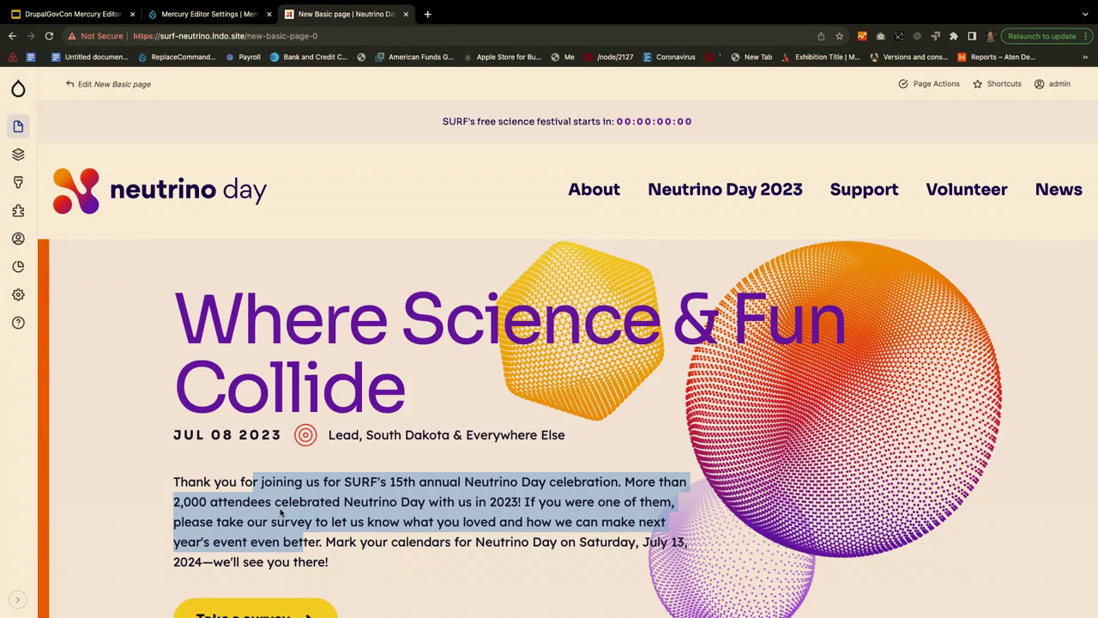
# - Deselect the paragraph text and show the Page Actions menu for the New Basic page
pyautogui.click(131, 406)
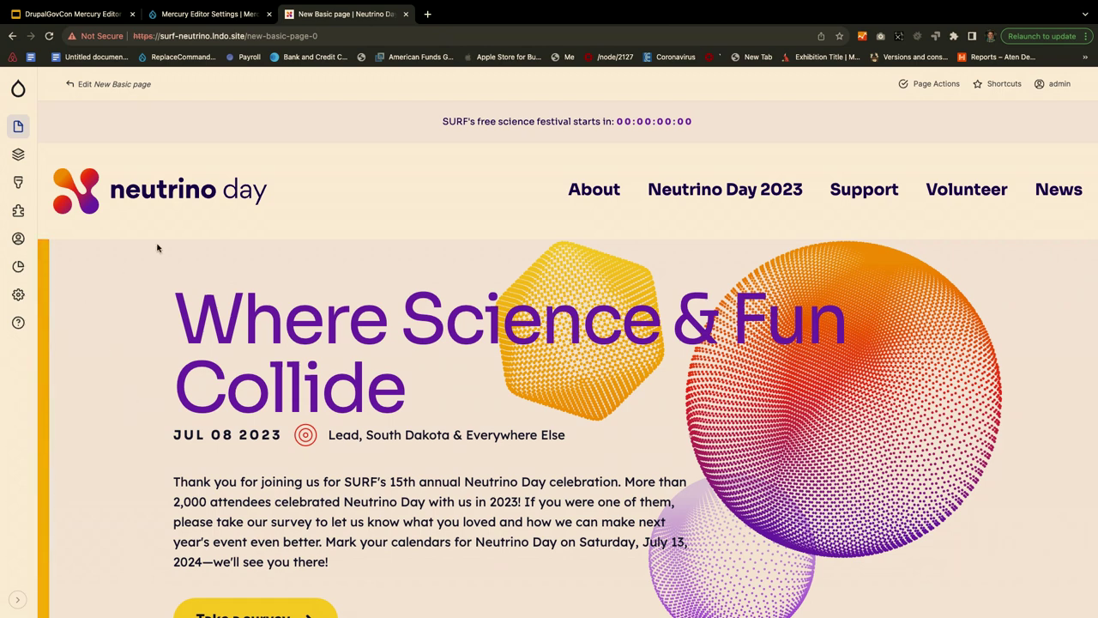
pyautogui.click(935, 83)
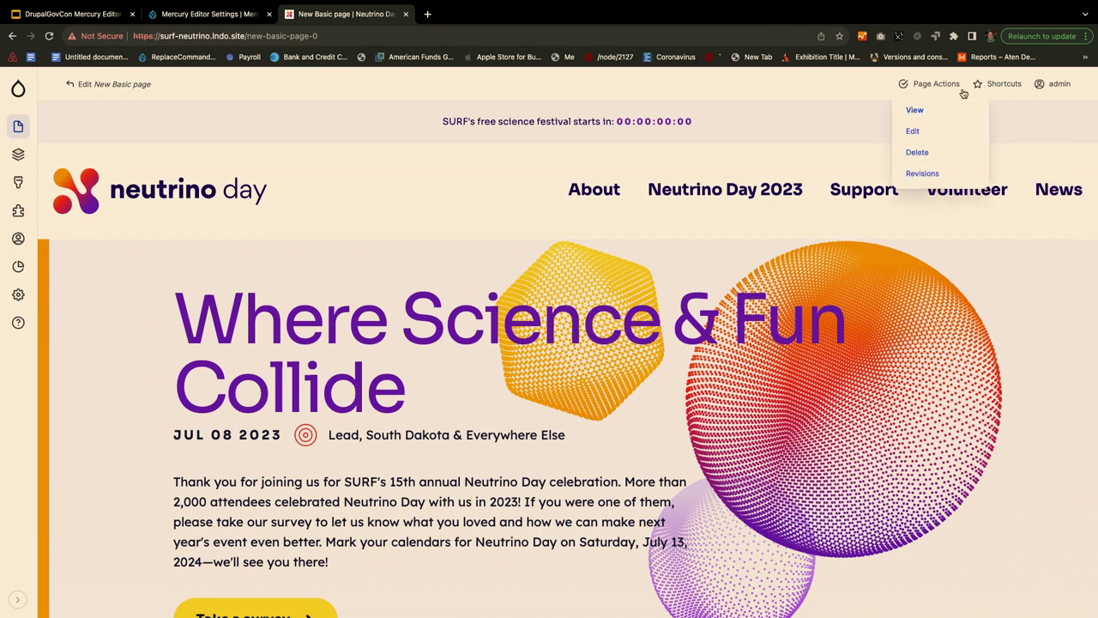
# - Edit the New Basic page and check its automatic URL alias /new-basic-page-0
pyautogui.click(923, 129)
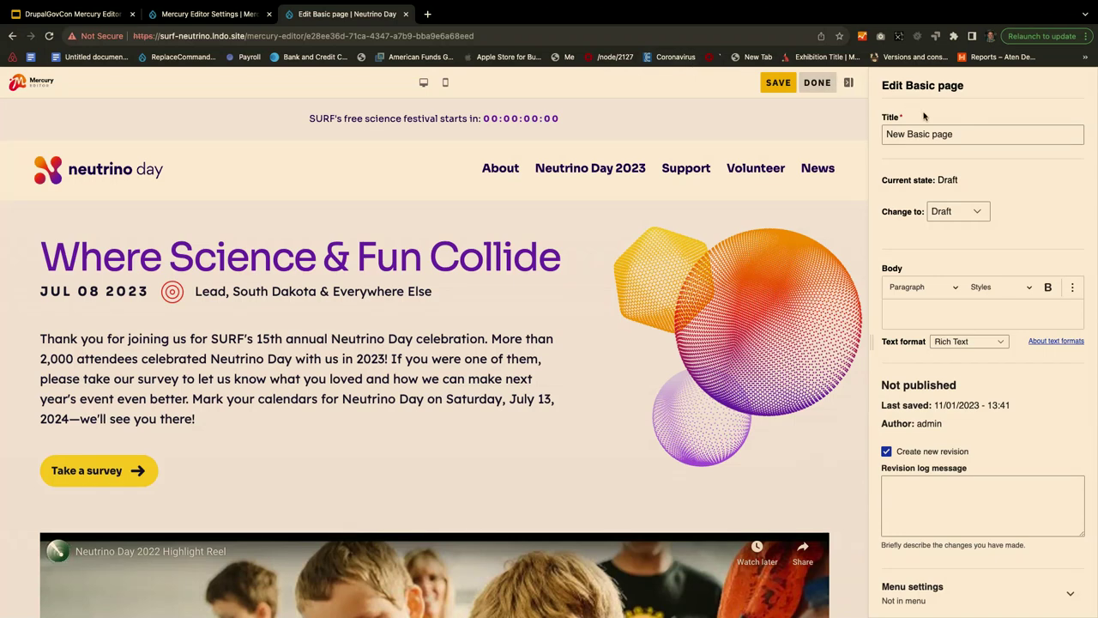
pyautogui.scroll(-12, 946, 377)
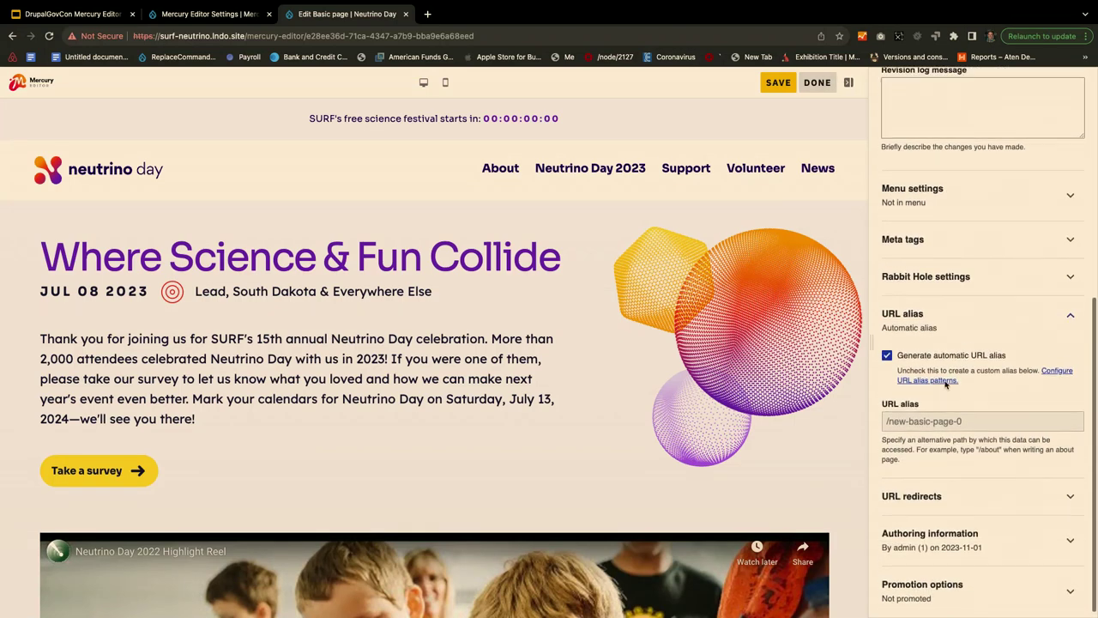
pyautogui.scroll(12, 946, 378)
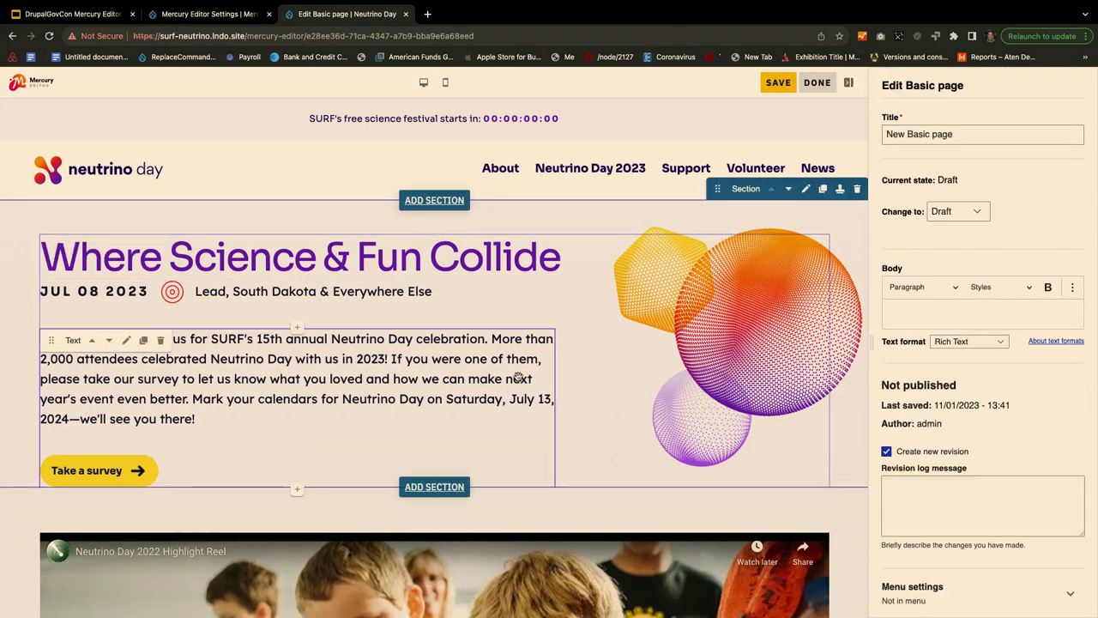
pyautogui.click(172, 291)
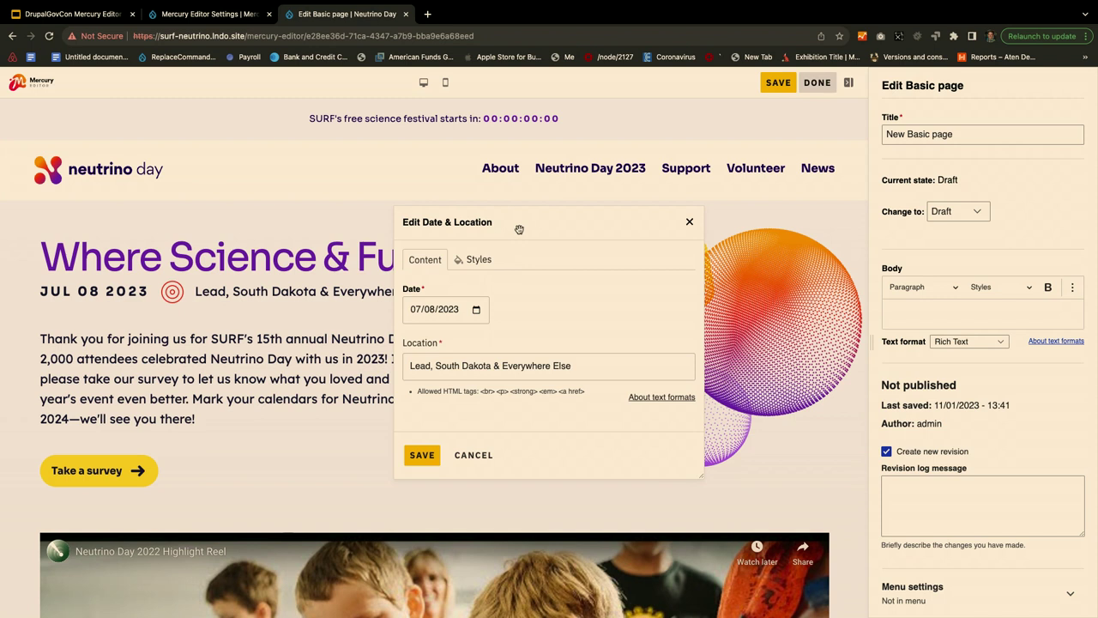
pyautogui.moveTo(519, 225); pyautogui.dragTo(559, 178)
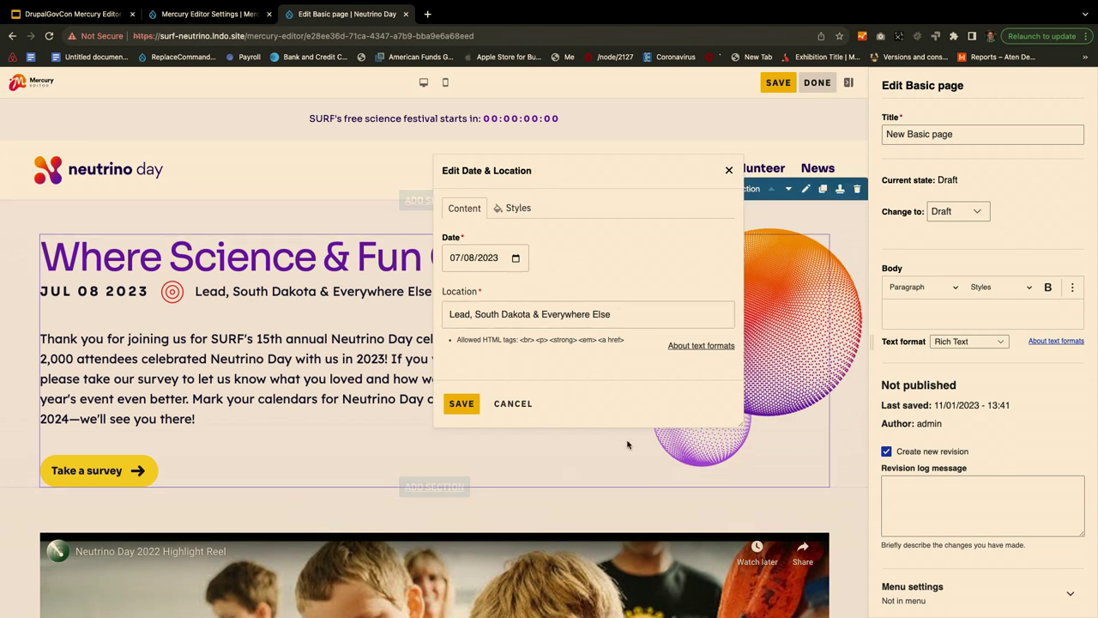
pyautogui.click(667, 303)
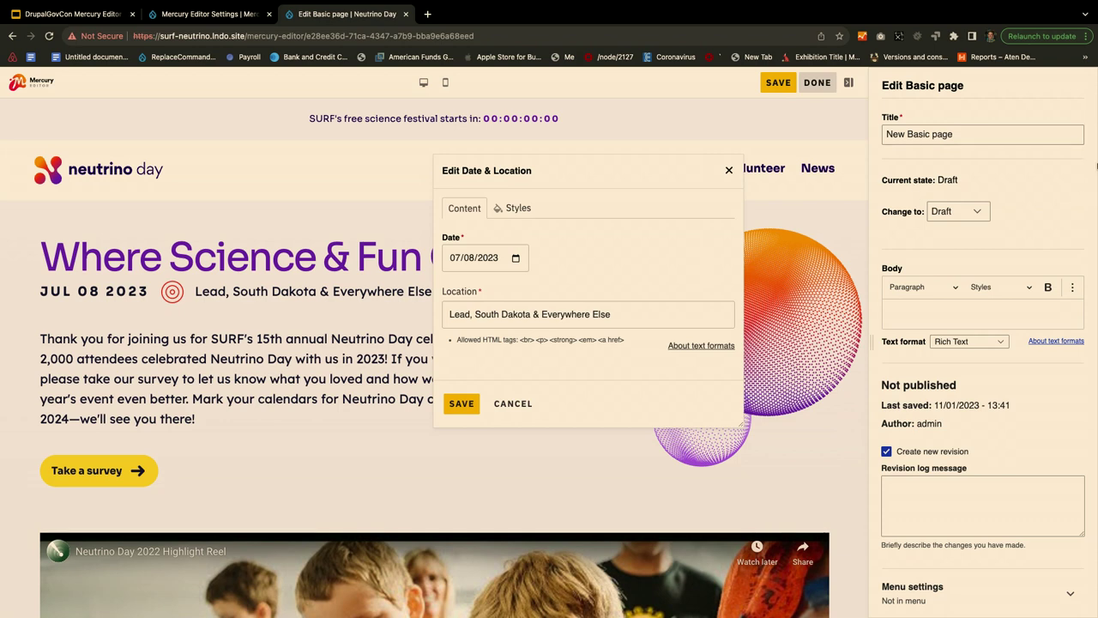
pyautogui.click(518, 403)
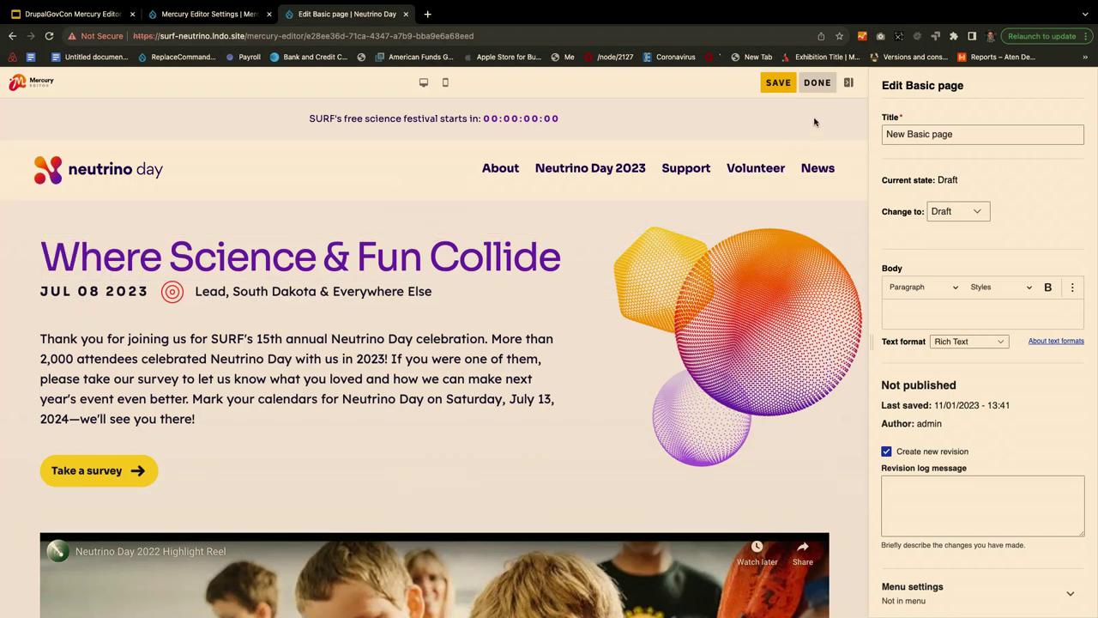
# - Close Mercury Editor with DONE and bring up Structure > Paragraph types in the admin menu
pyautogui.click(820, 84)
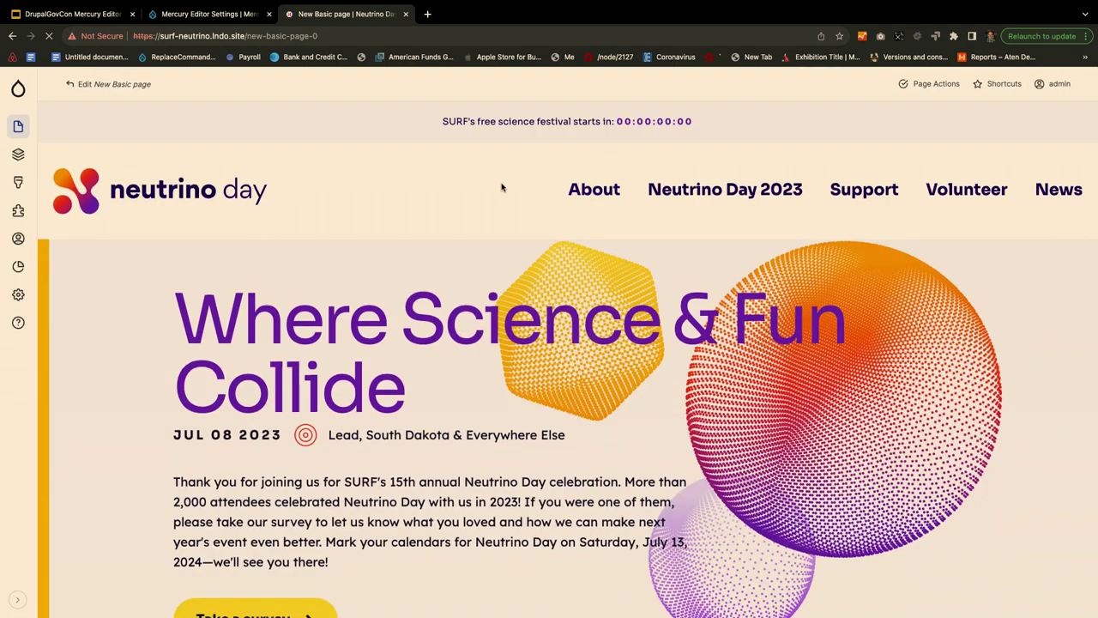
pyautogui.moveTo(18, 154)
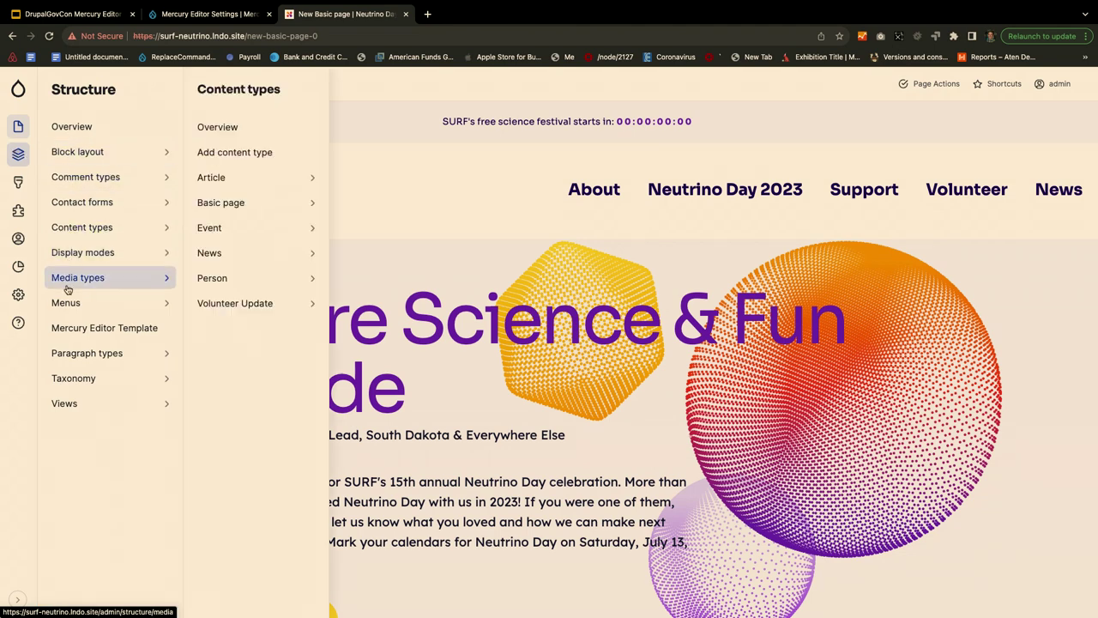
pyautogui.moveTo(66, 355)
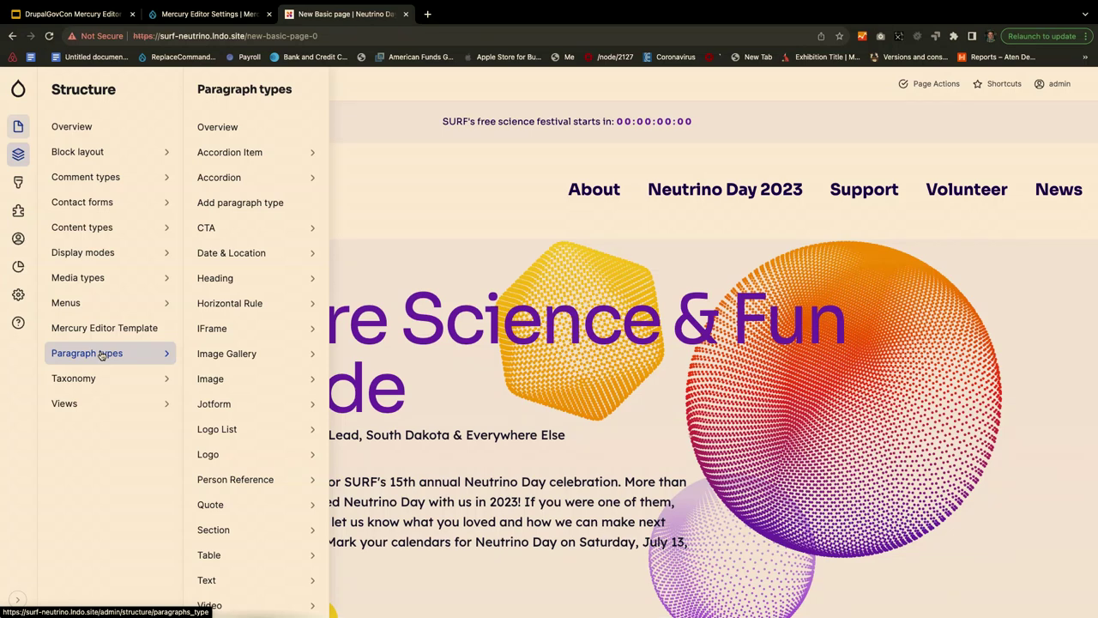
# - Review the Paragraphs types list (Accordion, CTA, Date & Location, Heading, Image Gallery), then go to Content
pyautogui.click(100, 356)
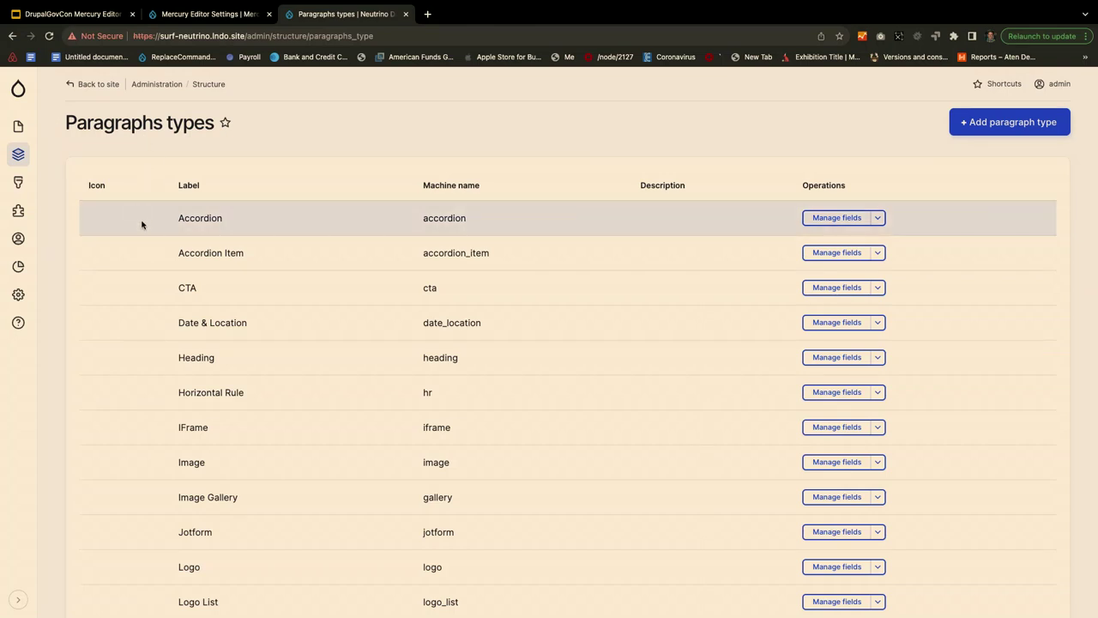
pyautogui.moveTo(16, 127)
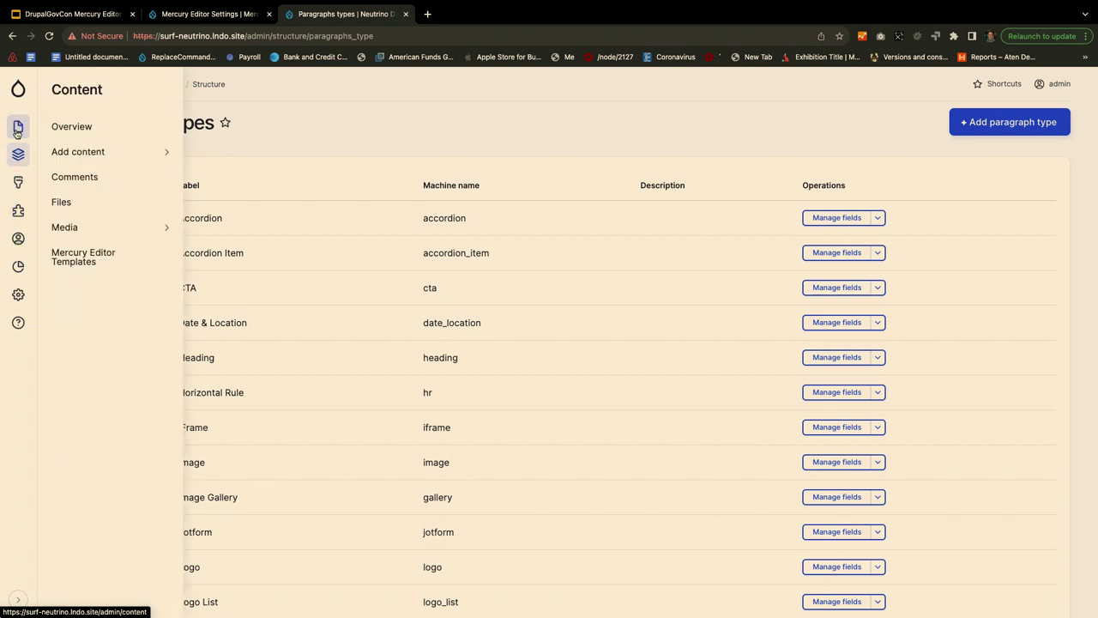
pyautogui.click(17, 129)
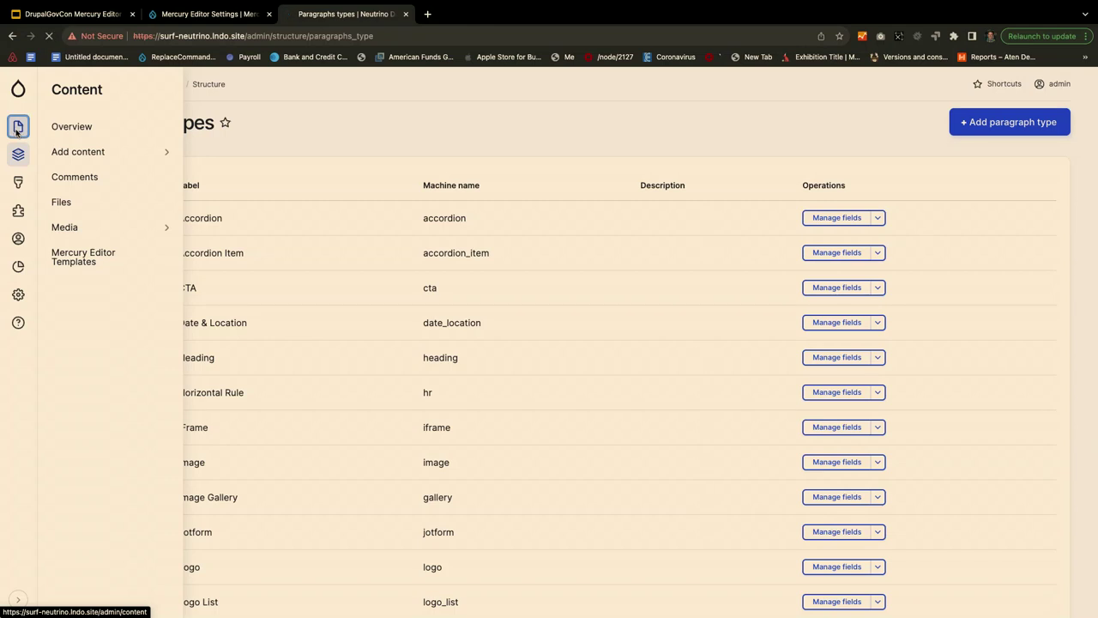